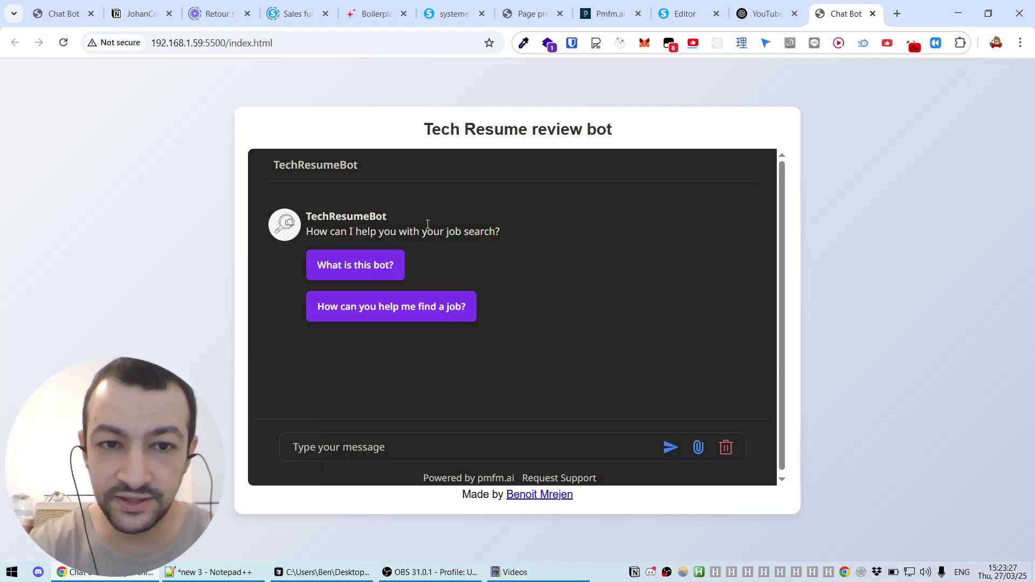
- Read the Tech Resume review bot's title and greeting text in Chrome
left_click_drag(424, 128, 643, 134)
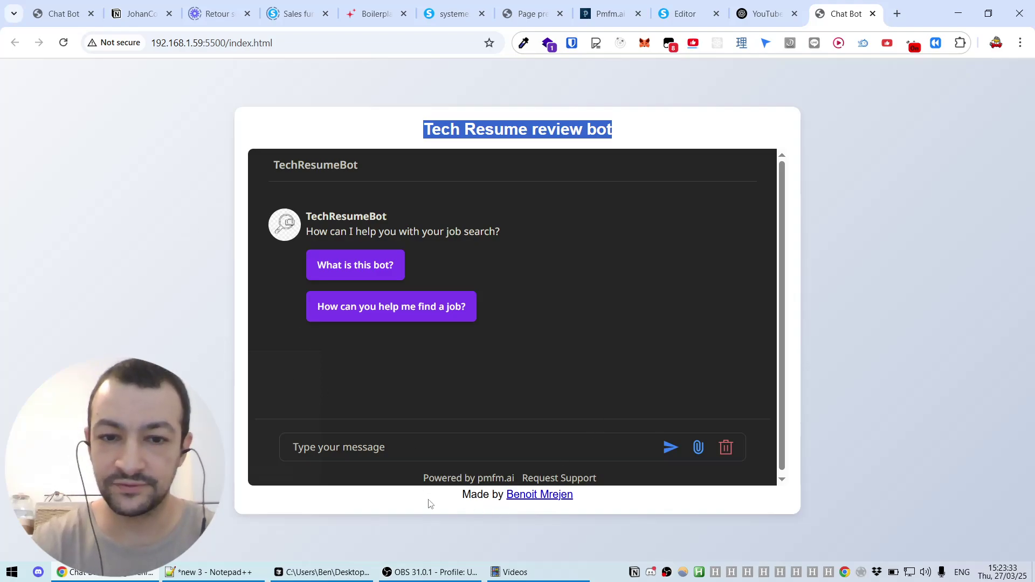
scroll(480, 508, "up", 3)
scroll(479, 508, "up", 2)
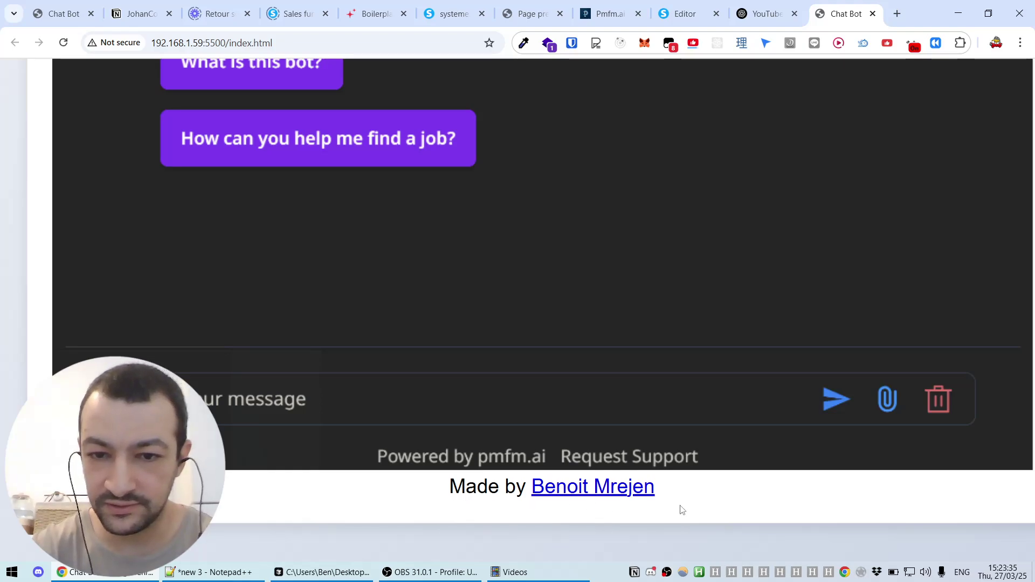
scroll(548, 490, "down", 5)
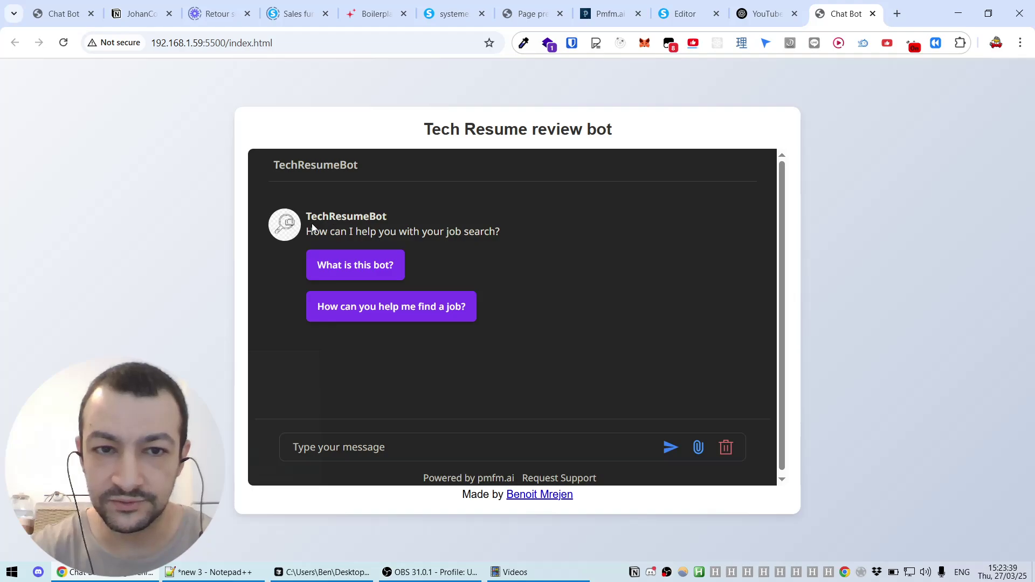
scroll(313, 225, "up", 3)
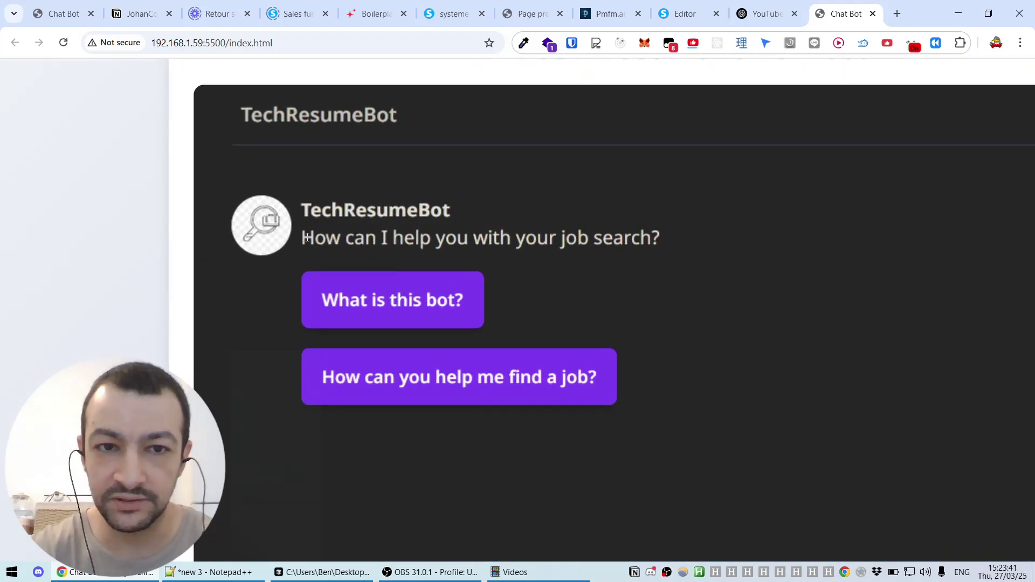
left_click_drag(307, 237, 664, 245)
scroll(593, 268, "down", 3)
scroll(593, 268, "down", 1)
- Ask the bot 'What is this bot?' and cancel the attach-file picker without attaching anything
left_click(357, 264)
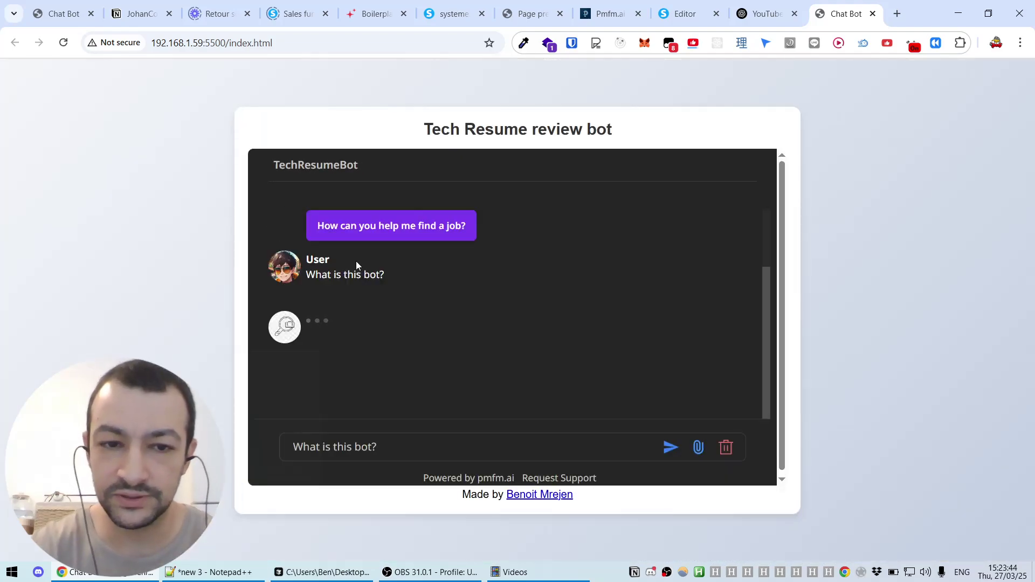
triple_click(349, 445)
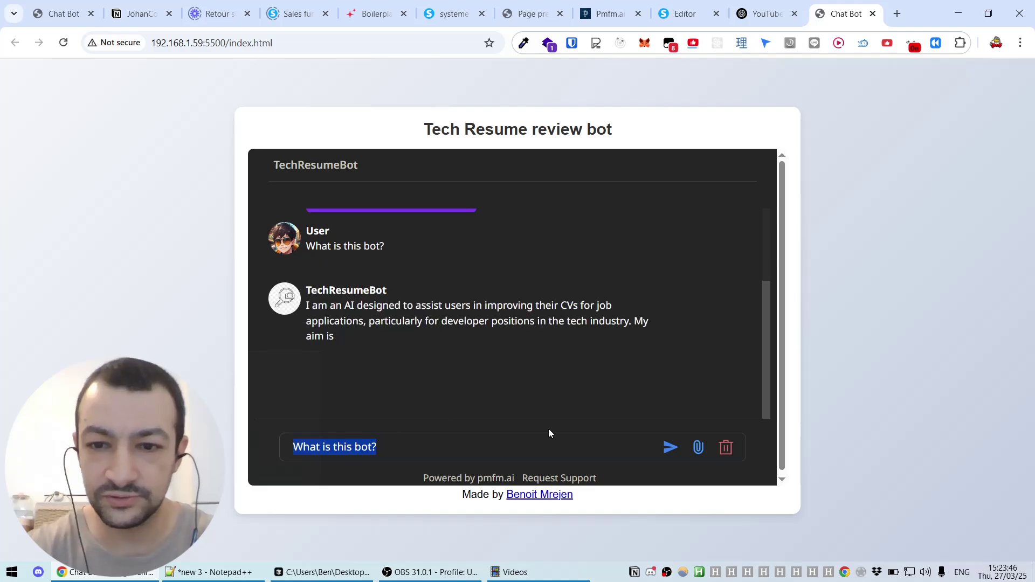
left_click(698, 448)
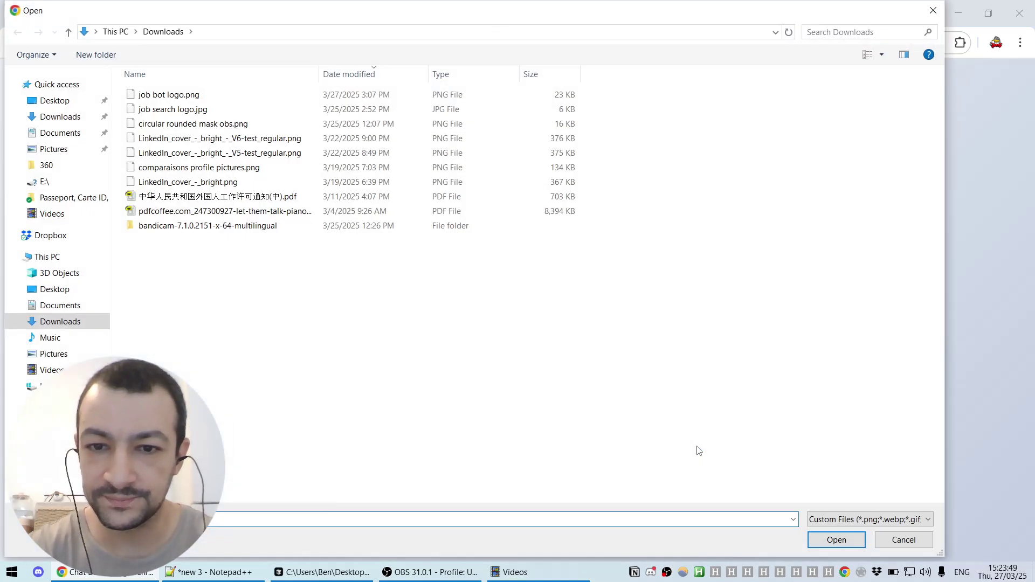
left_click(908, 541)
scroll(652, 376, "up", 5)
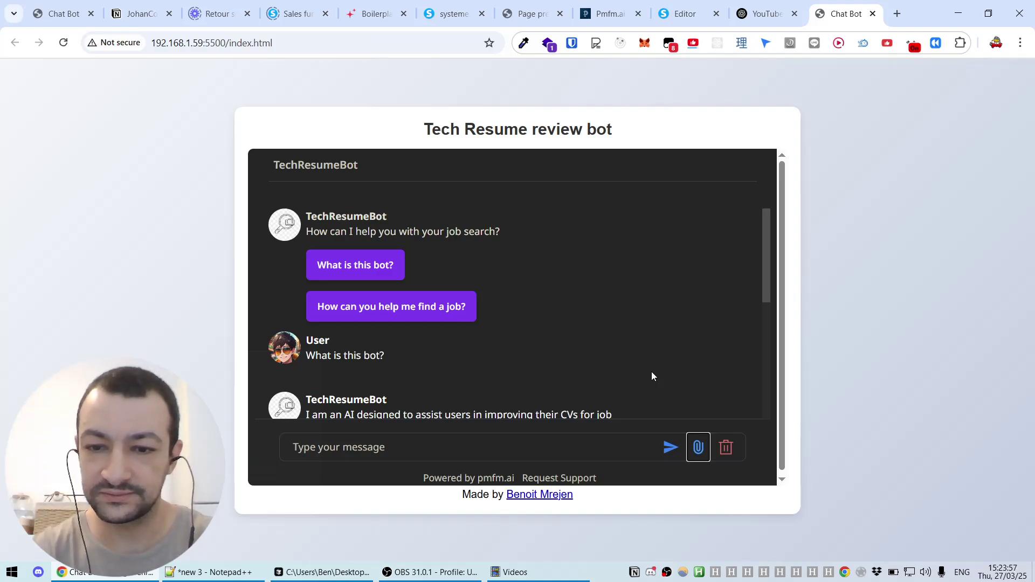
- Make a new desktop folder named tech-resume-reviewer and open it
key("super+d")
right_click(563, 281)
mouse_move(645, 439)
left_click(739, 266)
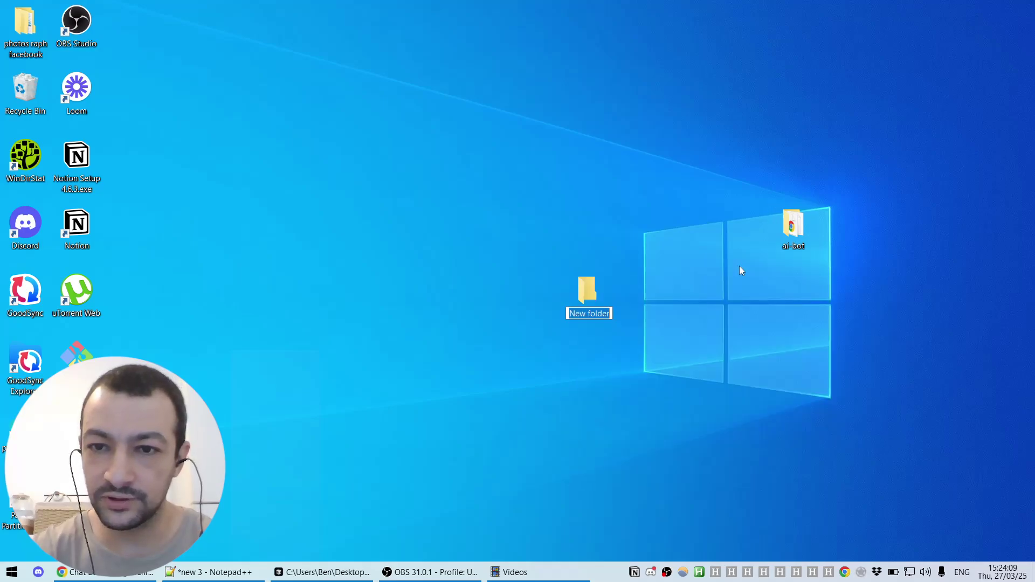
type("tech-resume")
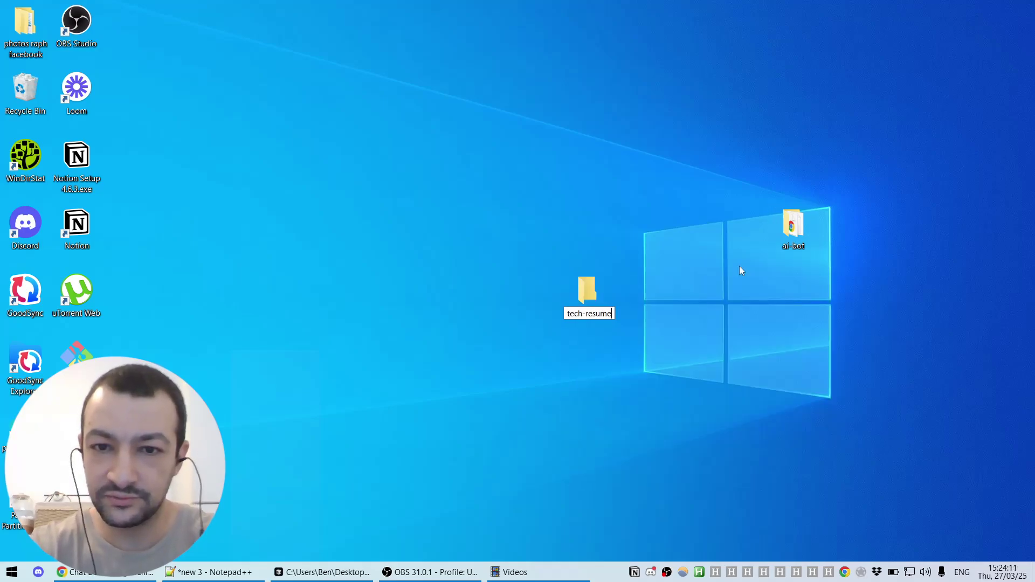
type("-reviewer")
key("Return")
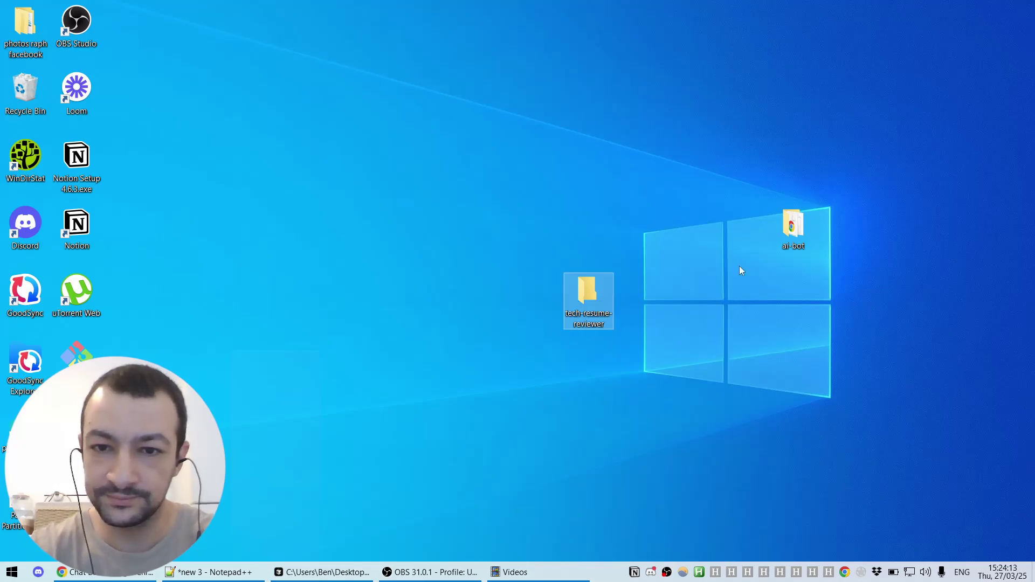
key("Return")
right_click(354, 218)
- Open the folder in Cursor, create index.html with HTML boilerplate, enlarge the editor and save
left_click(430, 359)
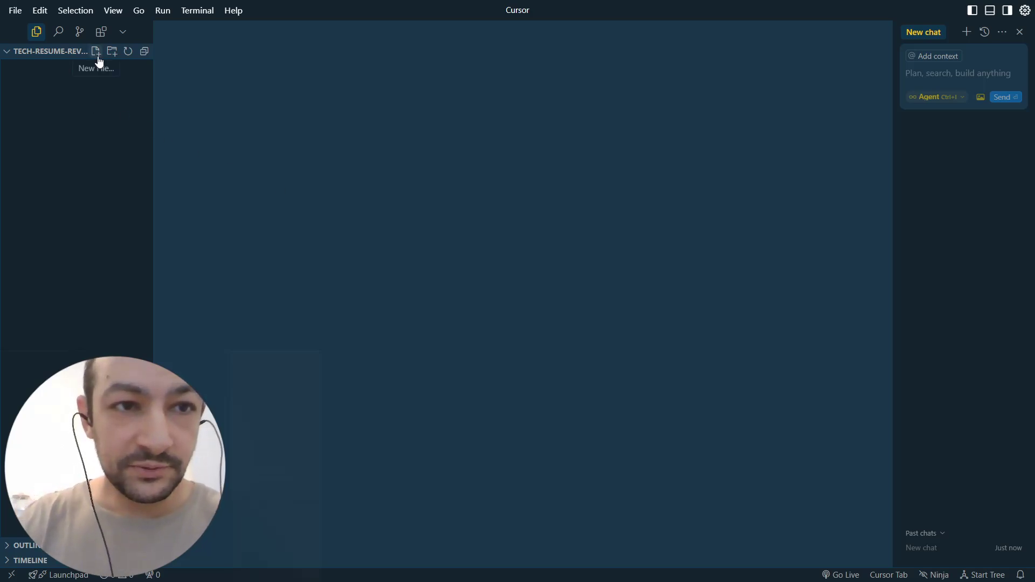
left_click(98, 58)
type("index.html")
key("Return")
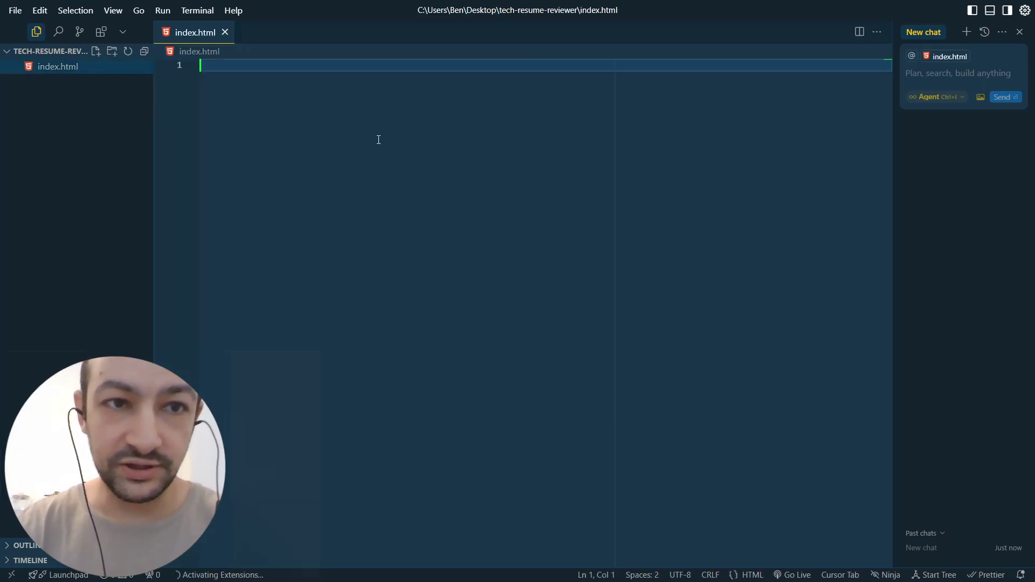
type("adzzadlzakdzalkjdzalkj")
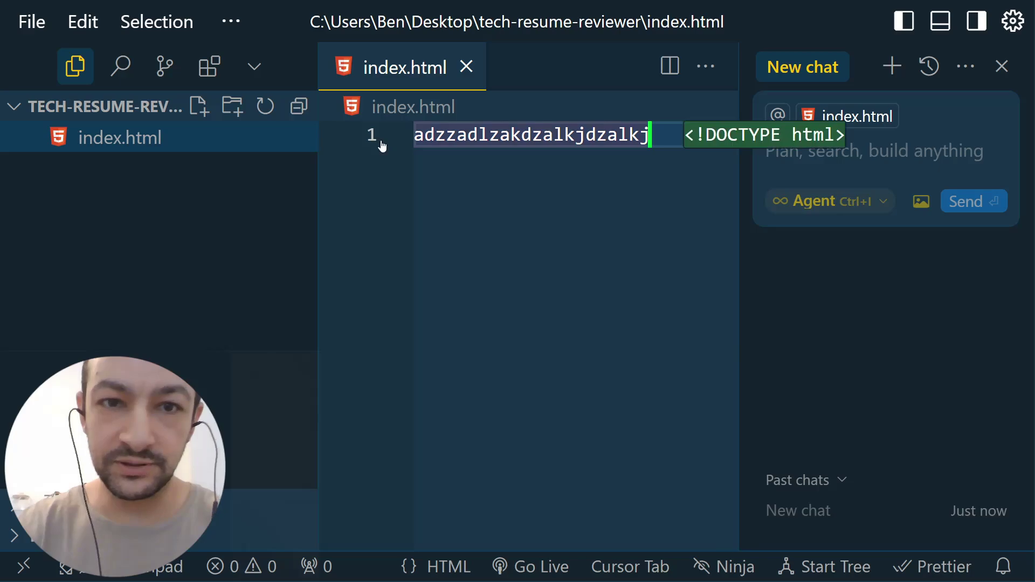
key("ctrl+equal")
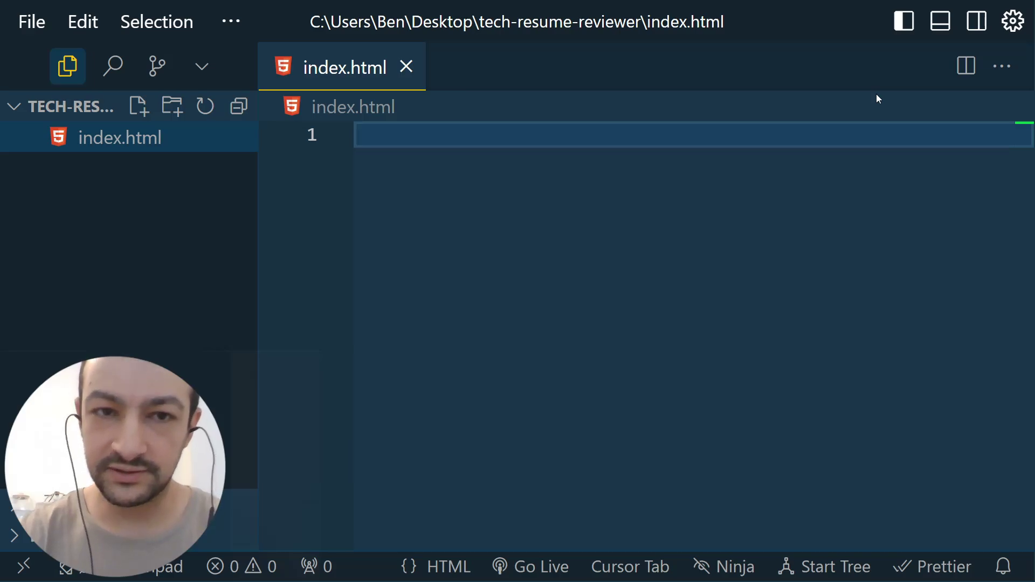
type("!")
key("Tab")
key("ctrl+s")
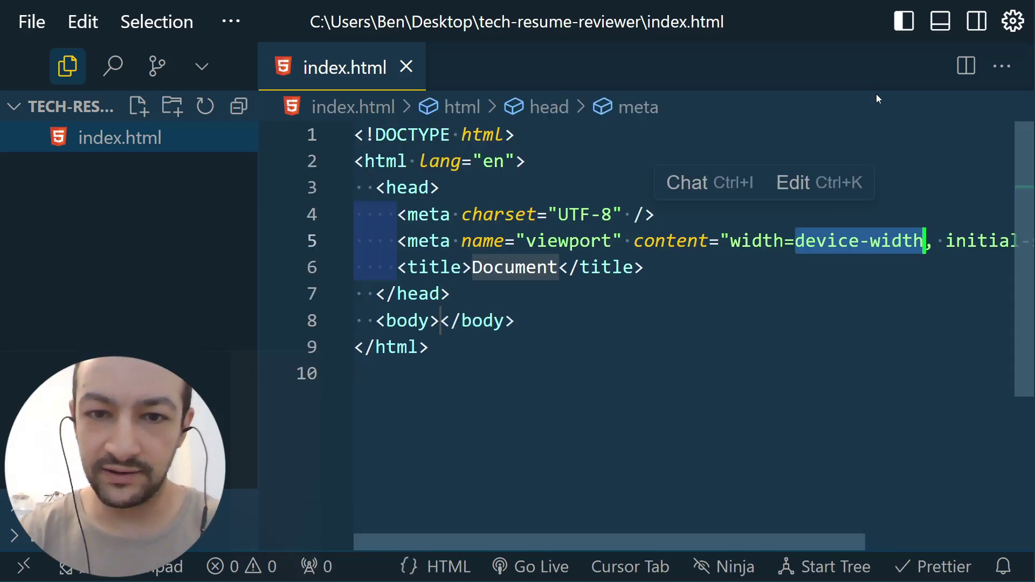
- Add an h2 'Tech Resume Reviewer' heading and a description paragraph inside the body
left_click(452, 317)
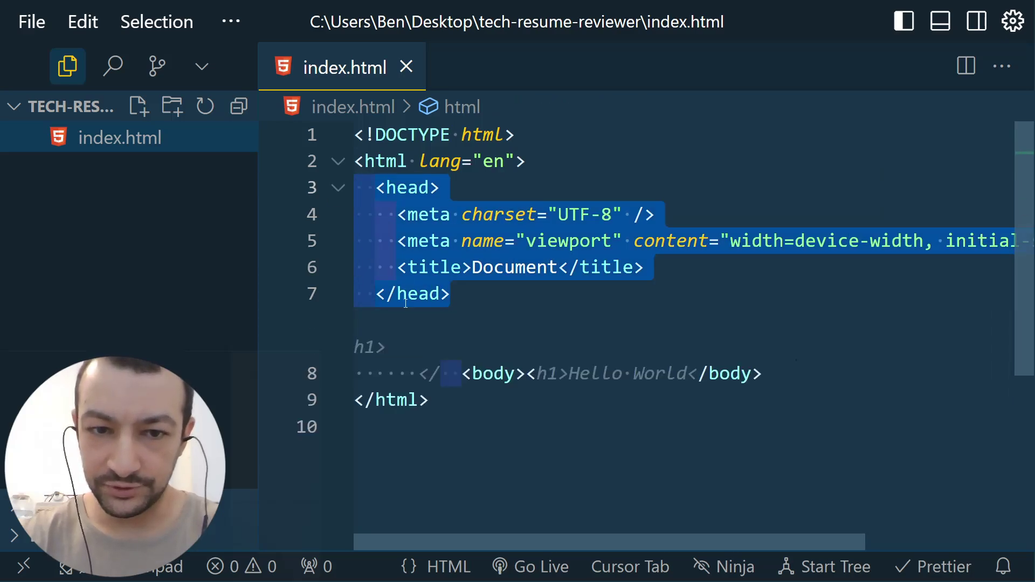
left_click(533, 376)
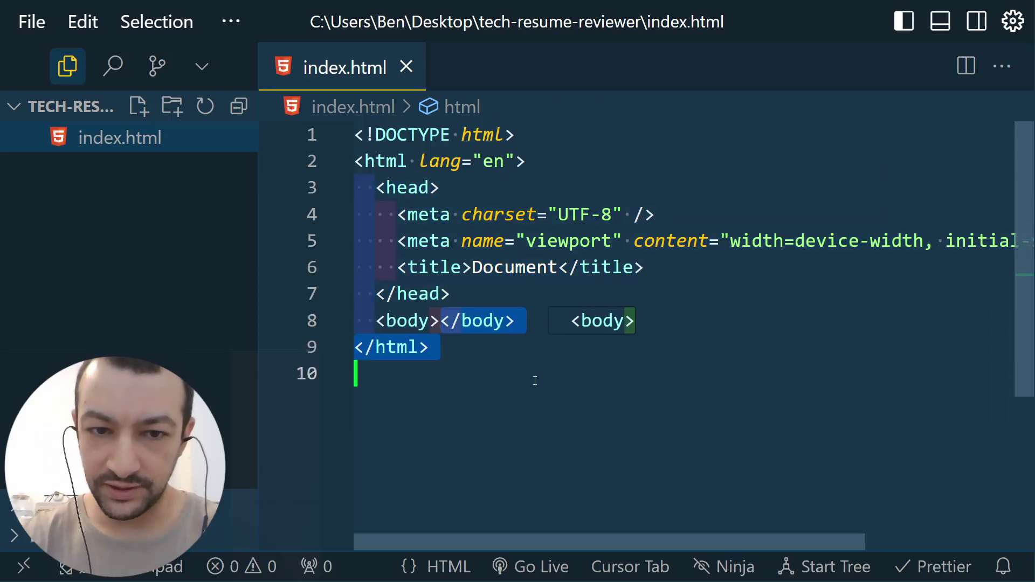
left_click(467, 285)
key("Tab")
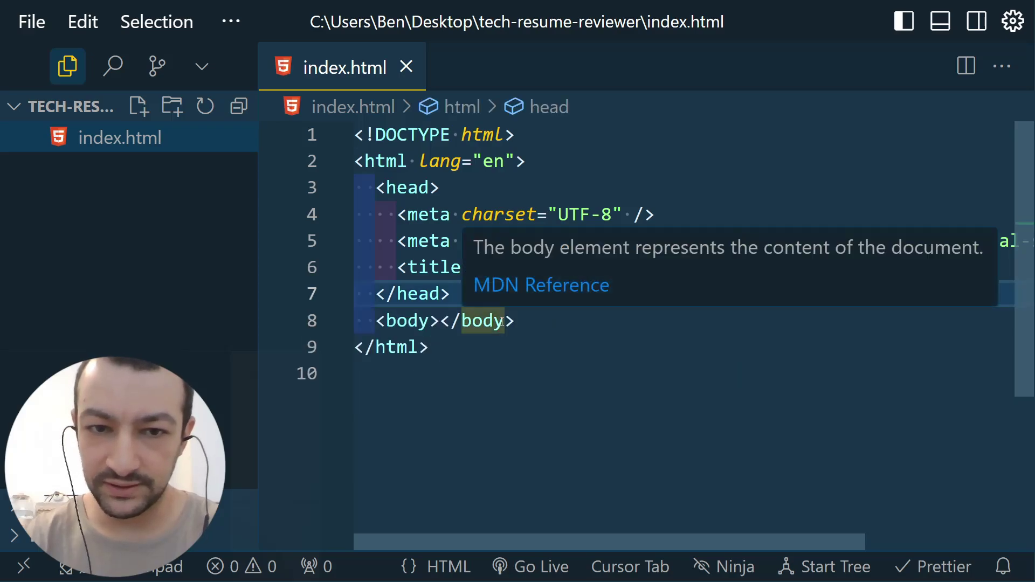
left_click(442, 315)
key("Return")
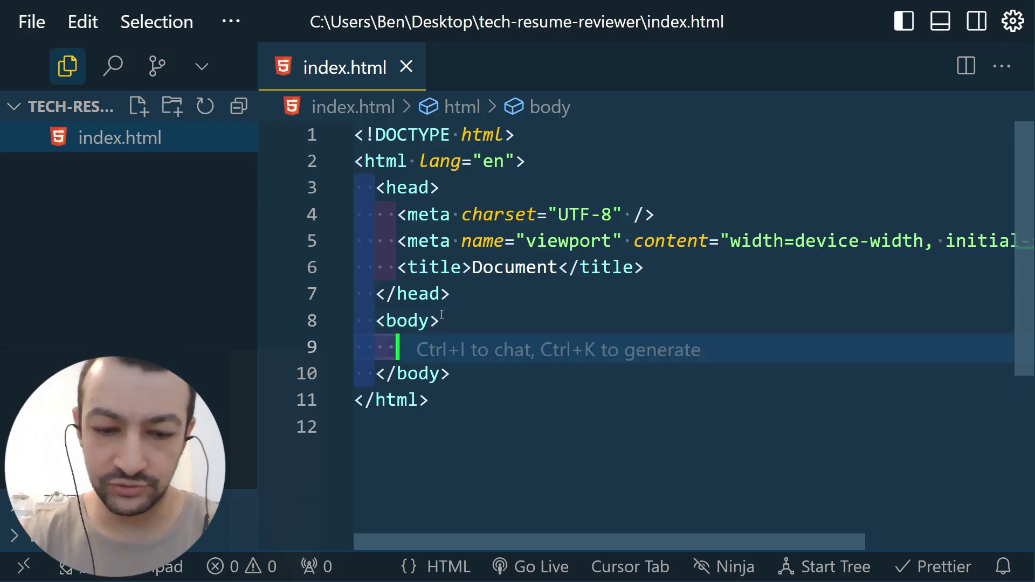
type("h2")
key("Tab")
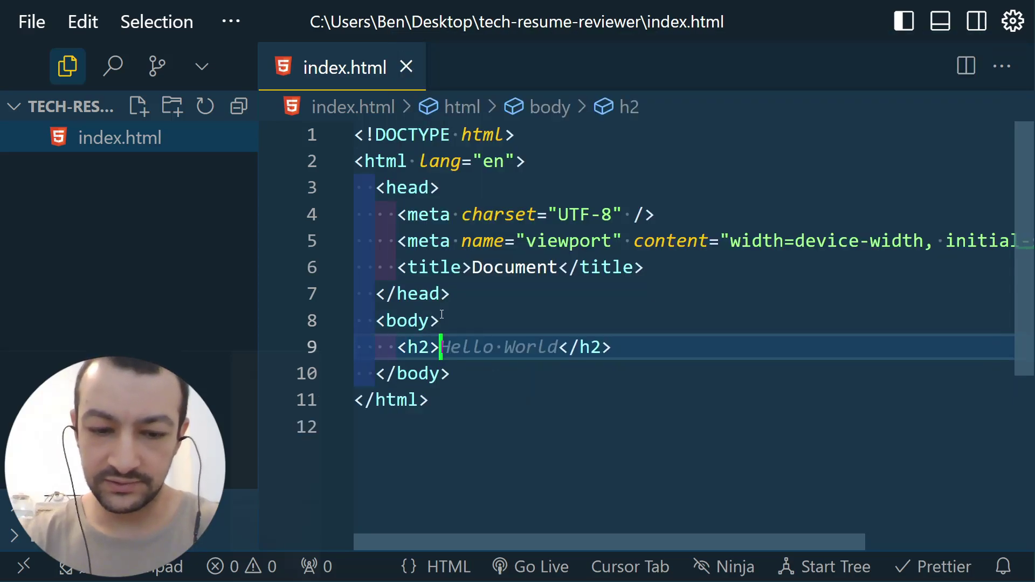
type("Tech ")
type("Resume ")
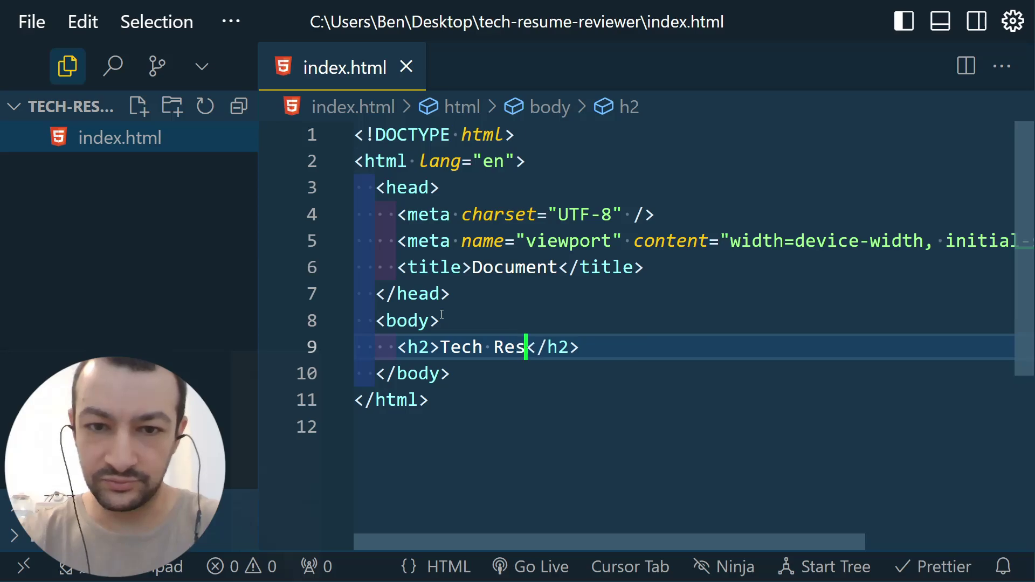
type("Reviewer")
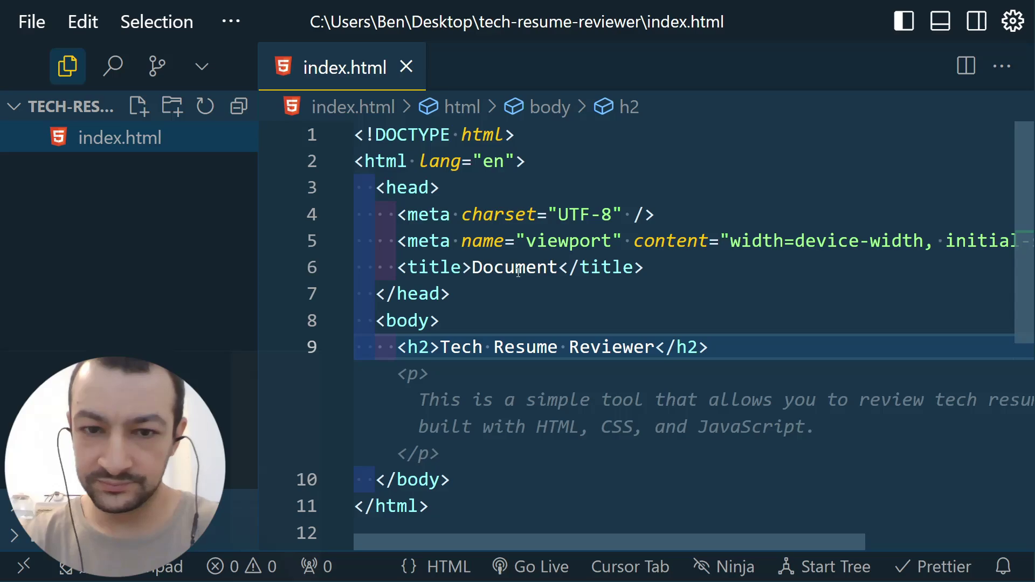
key("Tab")
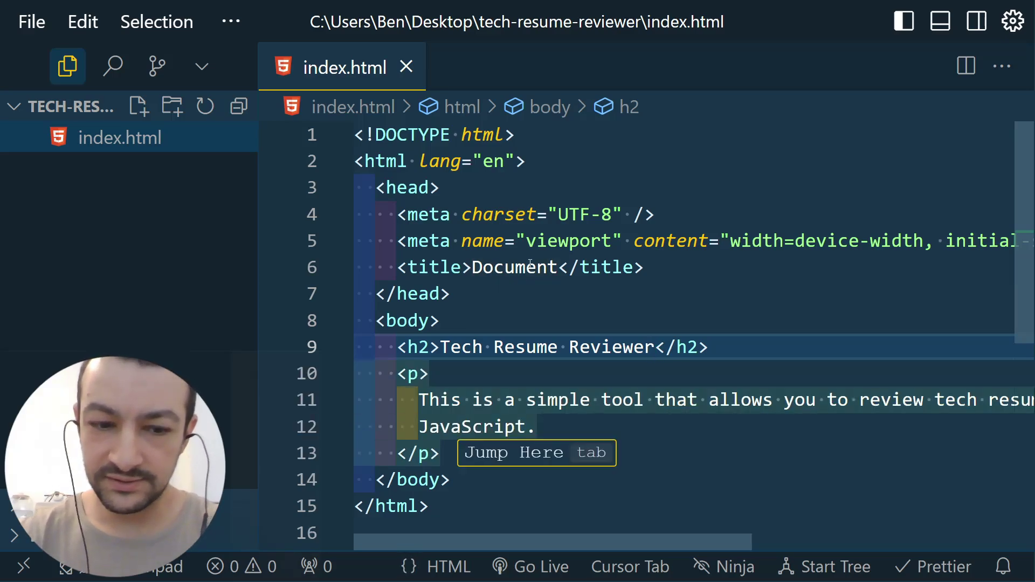
- Open index.html with Live Server and check the heading and paragraph in the preview
key("ctrl+shift+p")
type("live s")
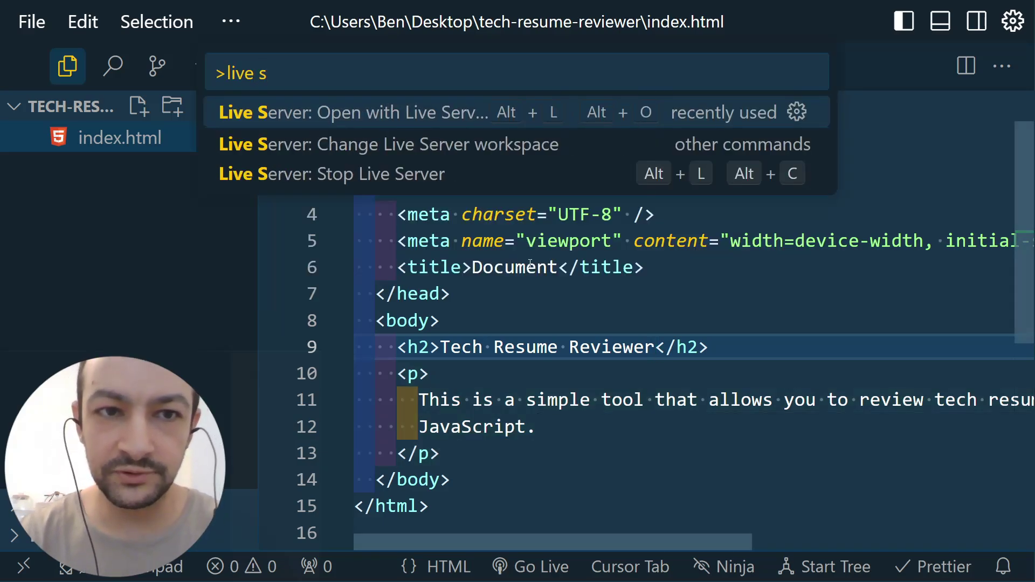
key("Return")
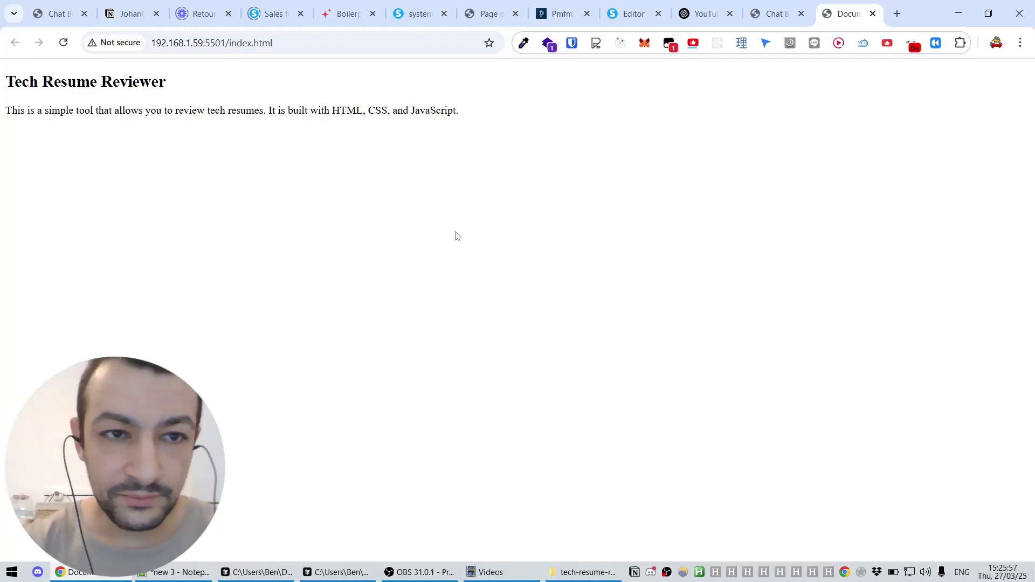
left_click_drag(13, 90, 331, 125)
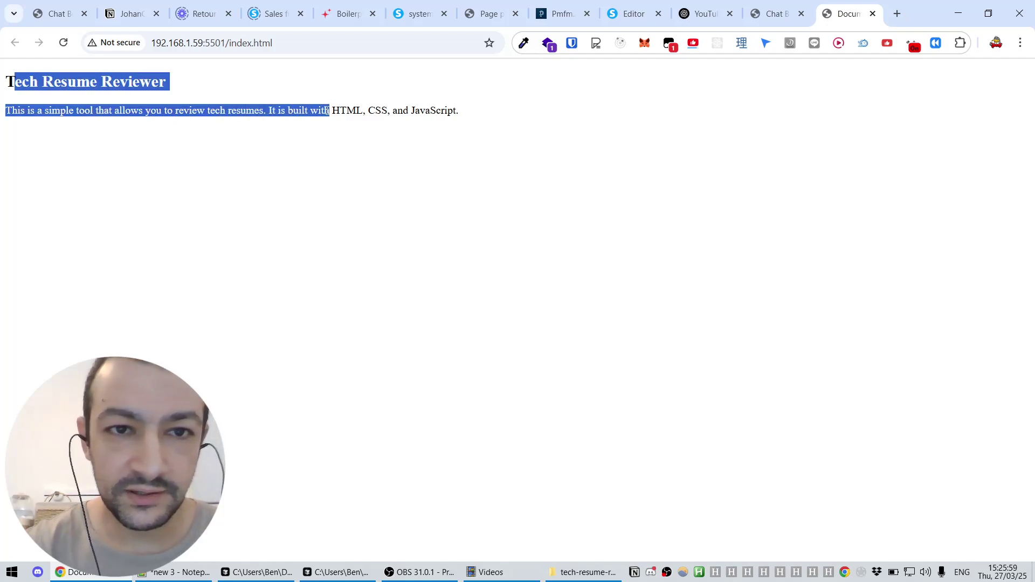
left_click(305, 144)
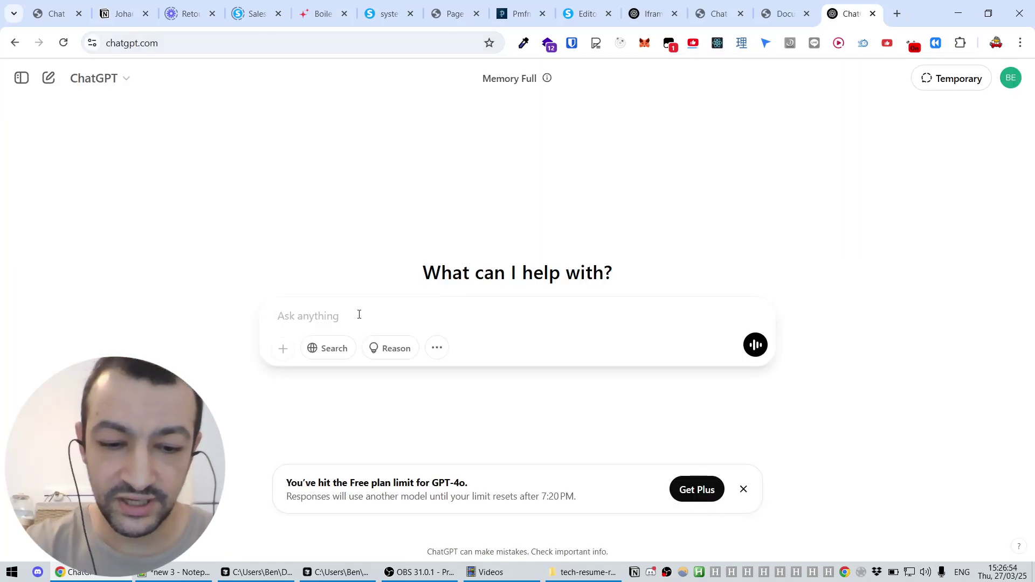
- Send ChatGPT the prompt requesting compact, good-looking HTML/CSS boilerplate for an iframe chatbot page
type("I am going to put an iframe of a bot inside a static html file. Can you write me the boilerplate for the html and css? Make it really a beautiful UI, while keeping the css not too long")
scroll(531, 297, "up", 5)
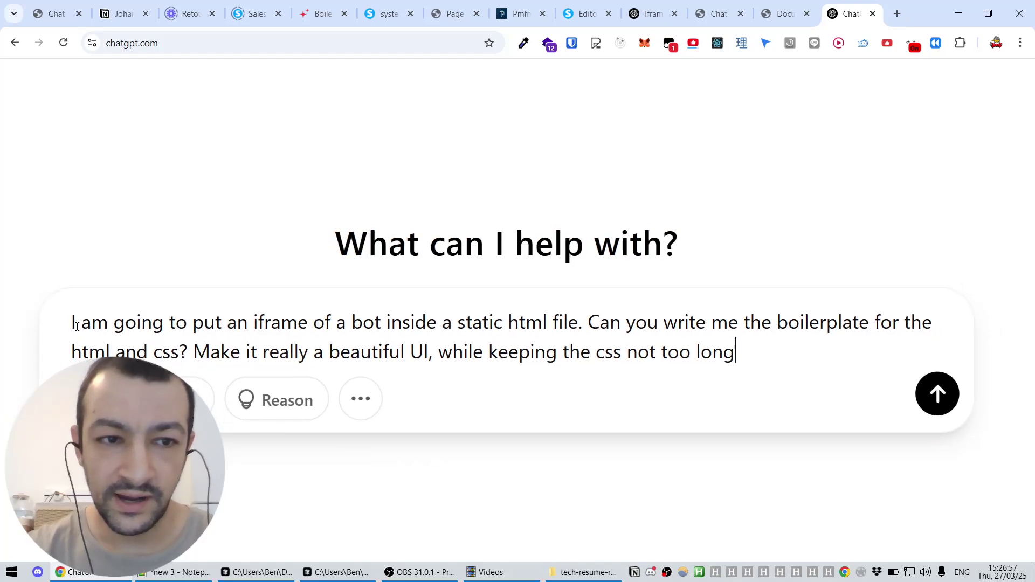
left_click_drag(79, 321, 760, 343)
left_click(607, 327)
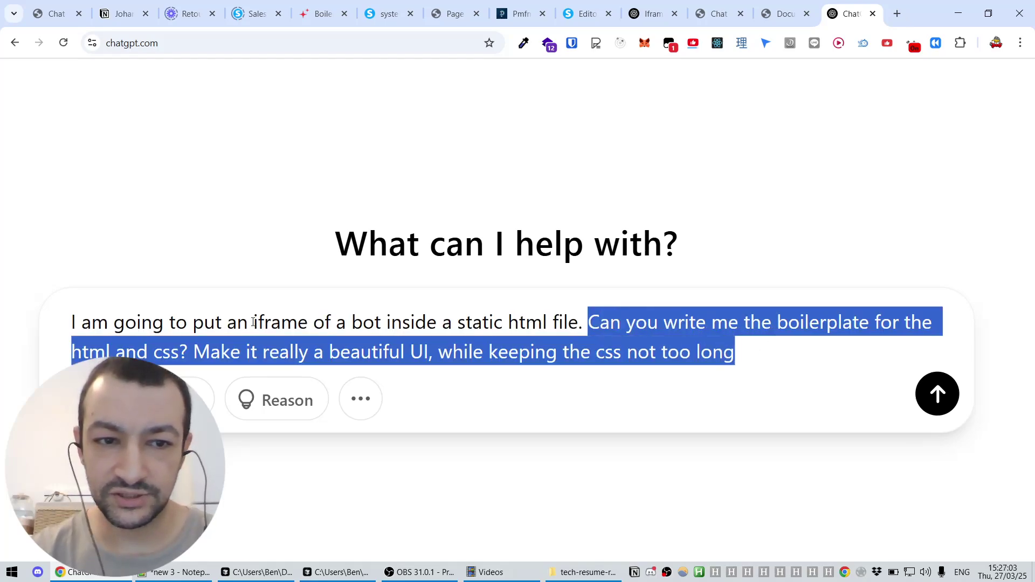
left_click(193, 356)
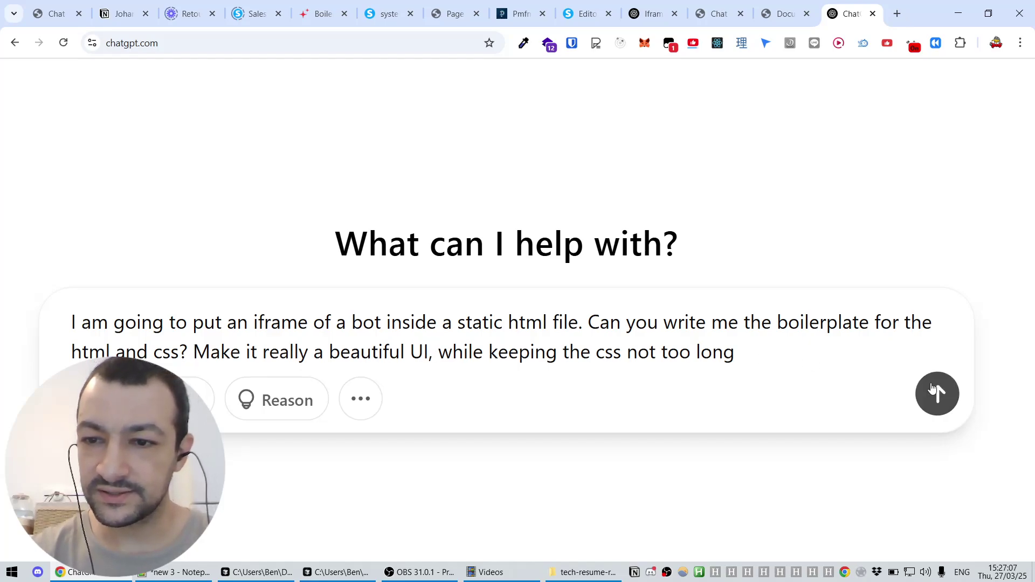
left_click(937, 394)
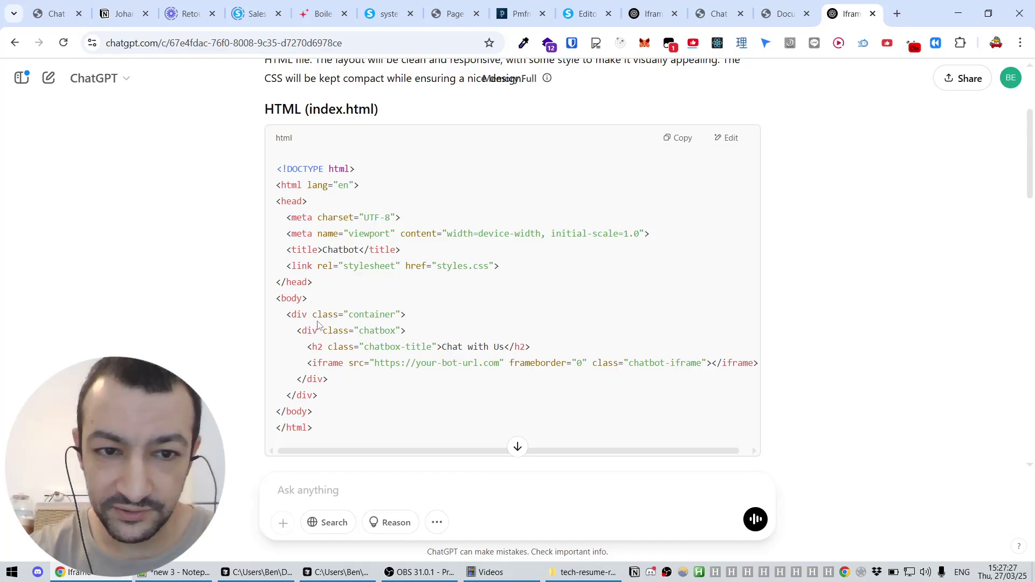
- Review the generated container and chatbox markup and copy the index.html code
left_click_drag(290, 312, 539, 363)
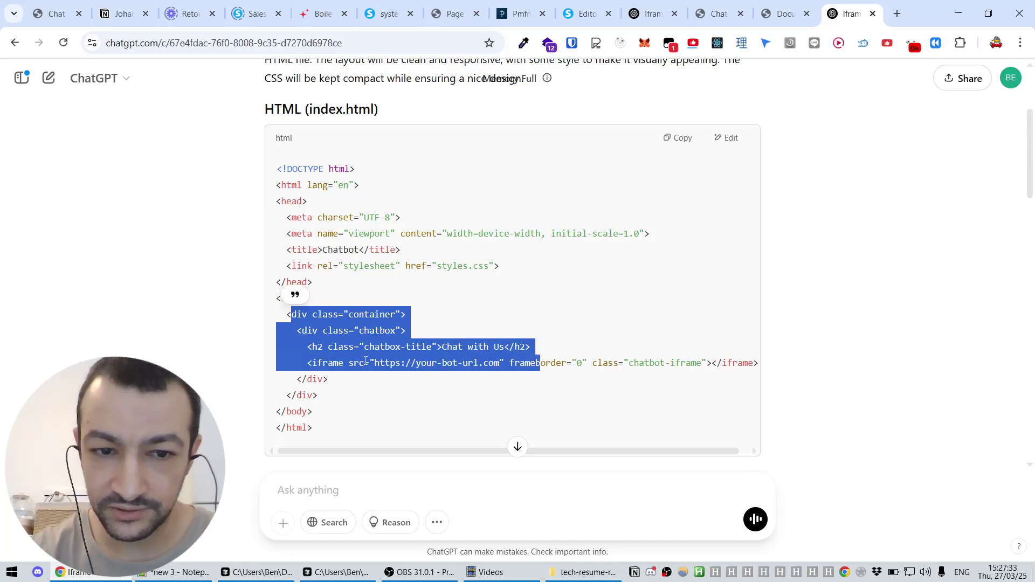
scroll(366, 361, "down", 7)
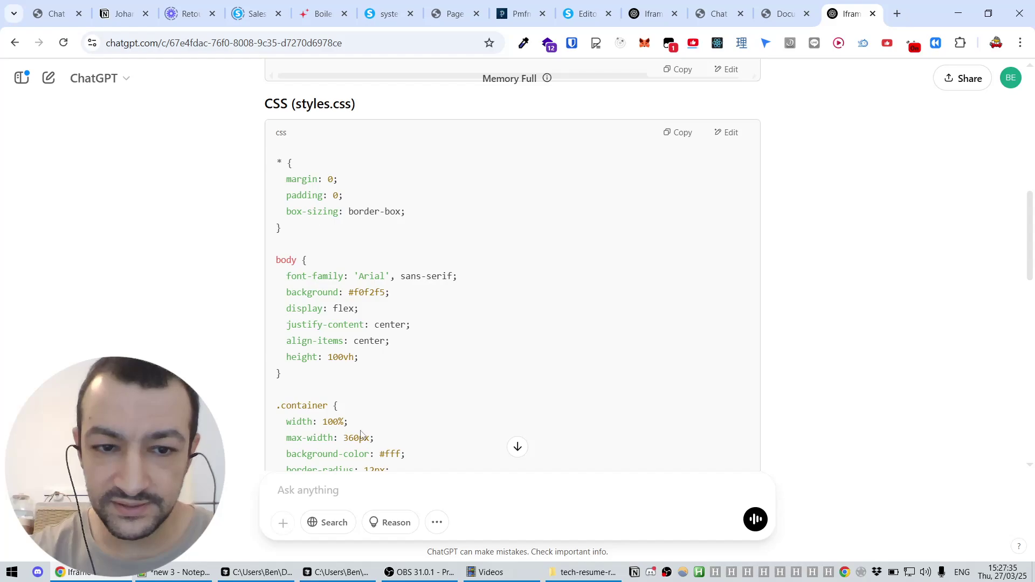
scroll(361, 434, "down", 4)
scroll(361, 434, "down", 3)
scroll(361, 432, "up", 3)
scroll(362, 431, "up", 12)
left_click(838, 243)
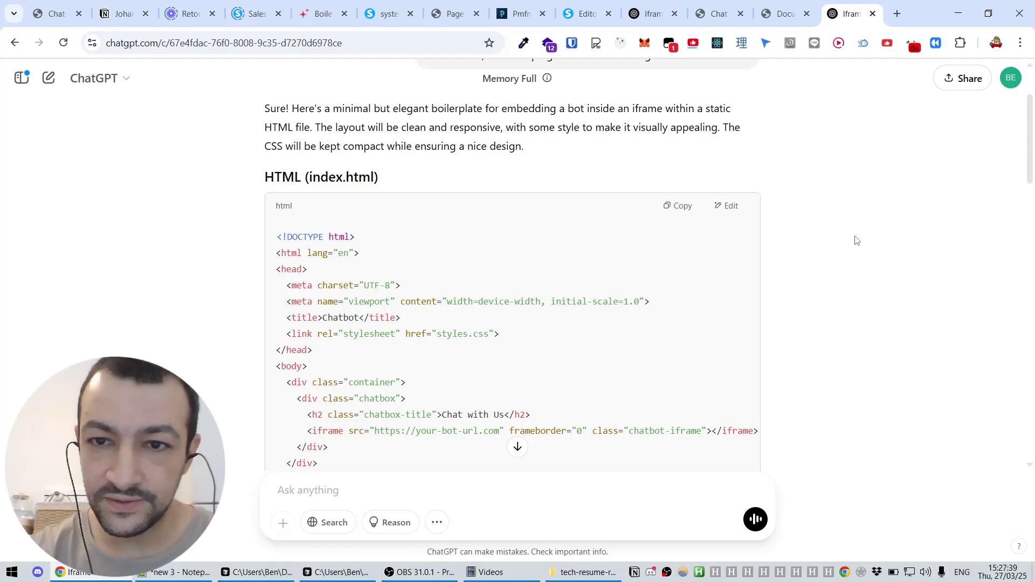
left_click(677, 207)
- Replace the entire contents of index.html with the copied chatbot HTML
key("alt+Tab")
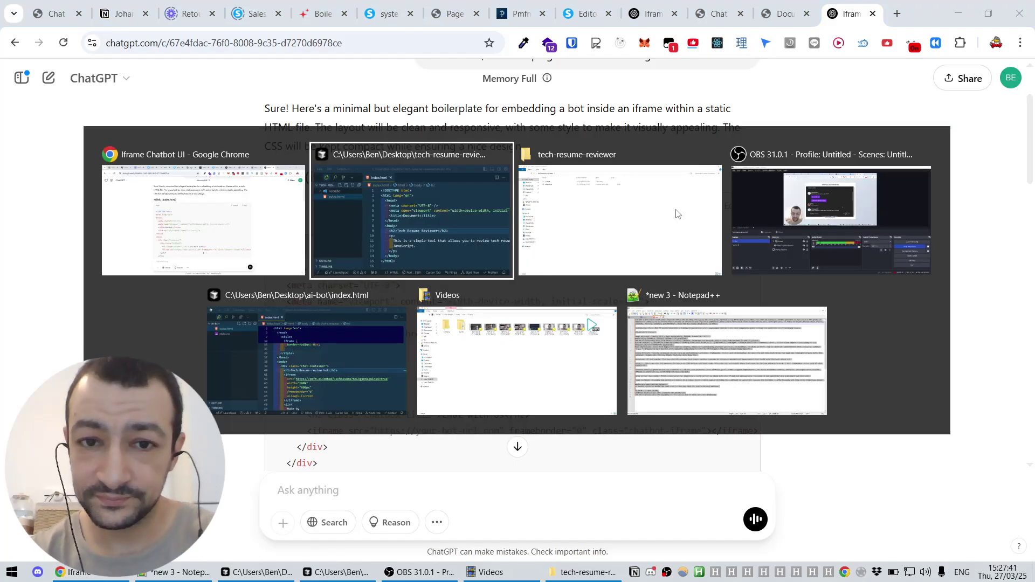
left_click(463, 241)
key("ctrl+a")
key("ctrl+v")
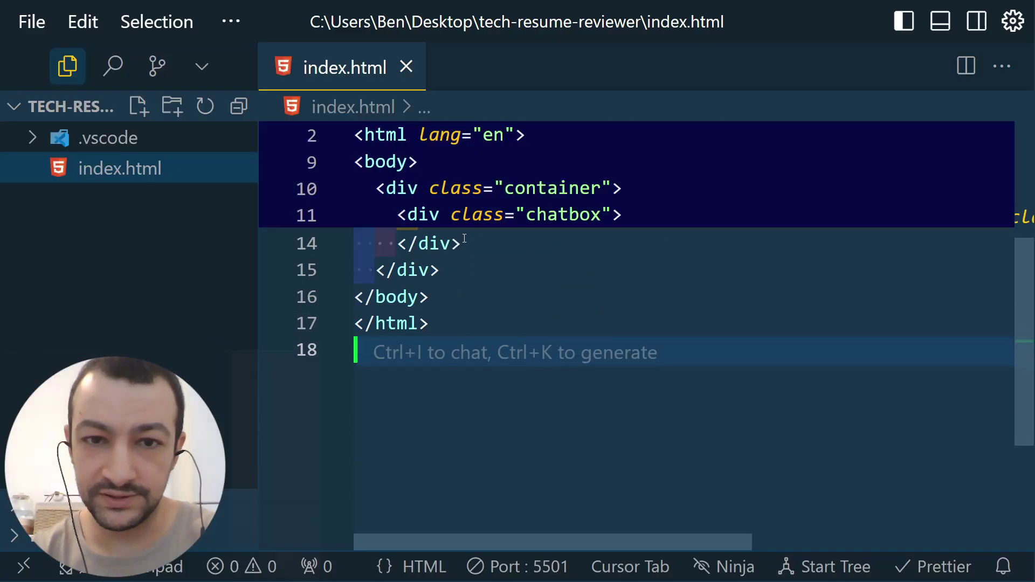
- Create the linked styles.css file and paste ChatGPT's generated CSS into it
scroll(508, 259, "up", 2)
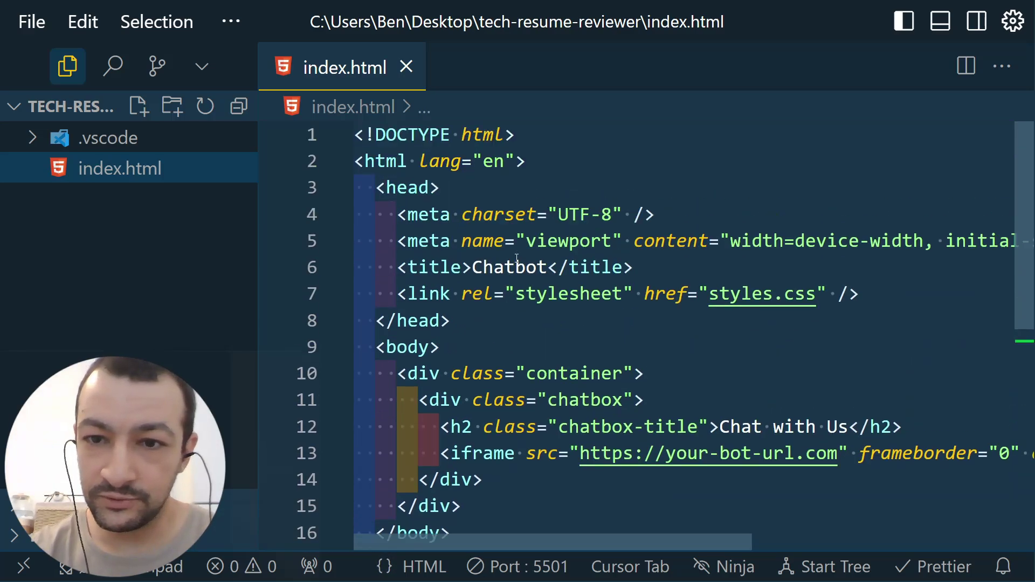
double_click(749, 294)
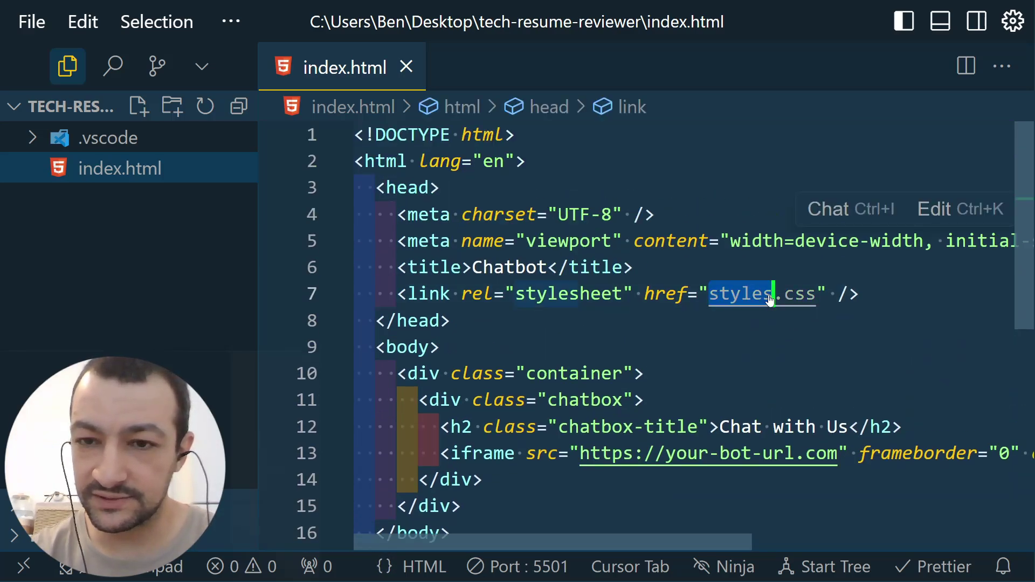
left_click(761, 300, "ctrl")
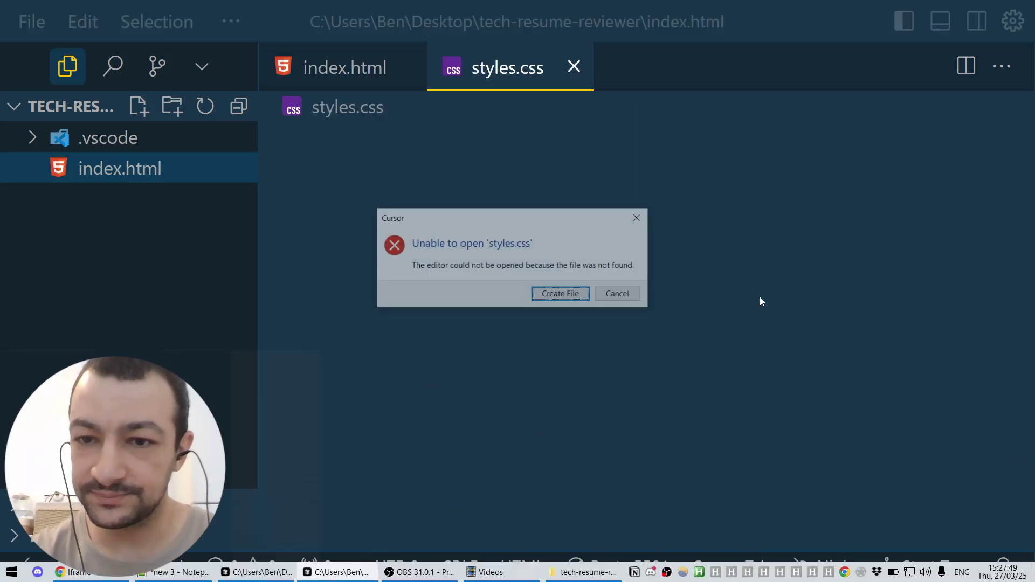
left_click(558, 294)
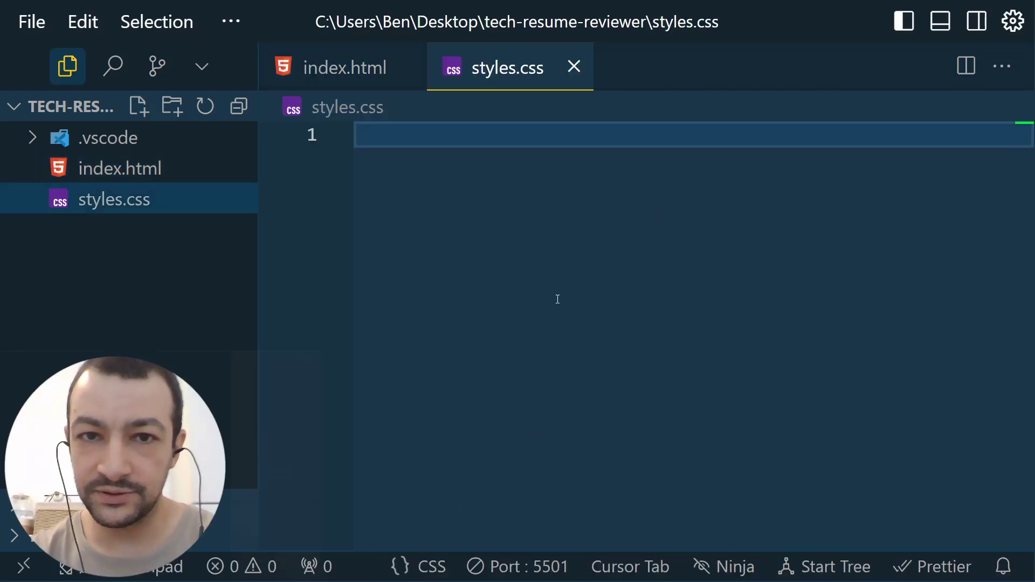
key("alt+Tab")
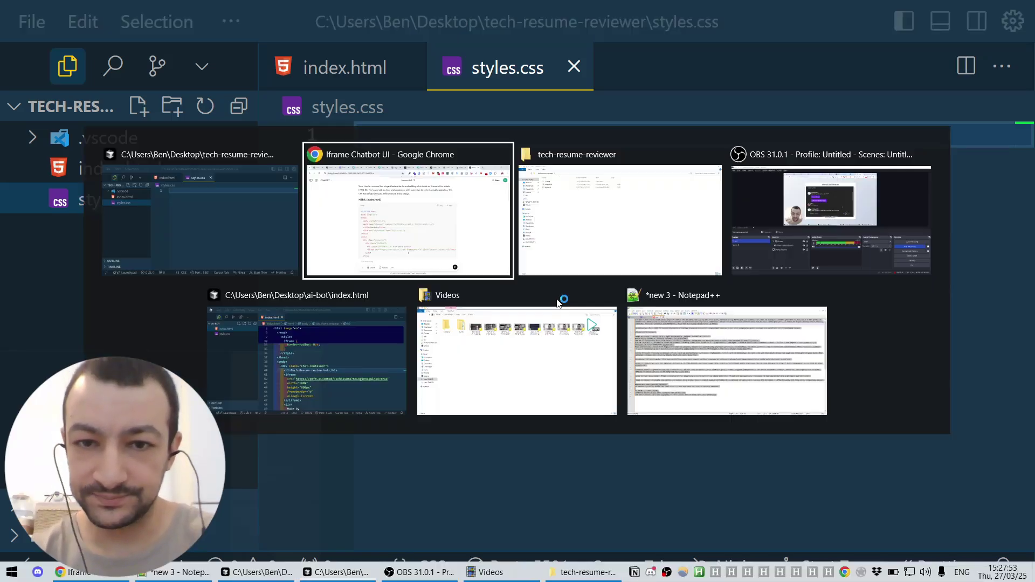
scroll(495, 332, "down", 5)
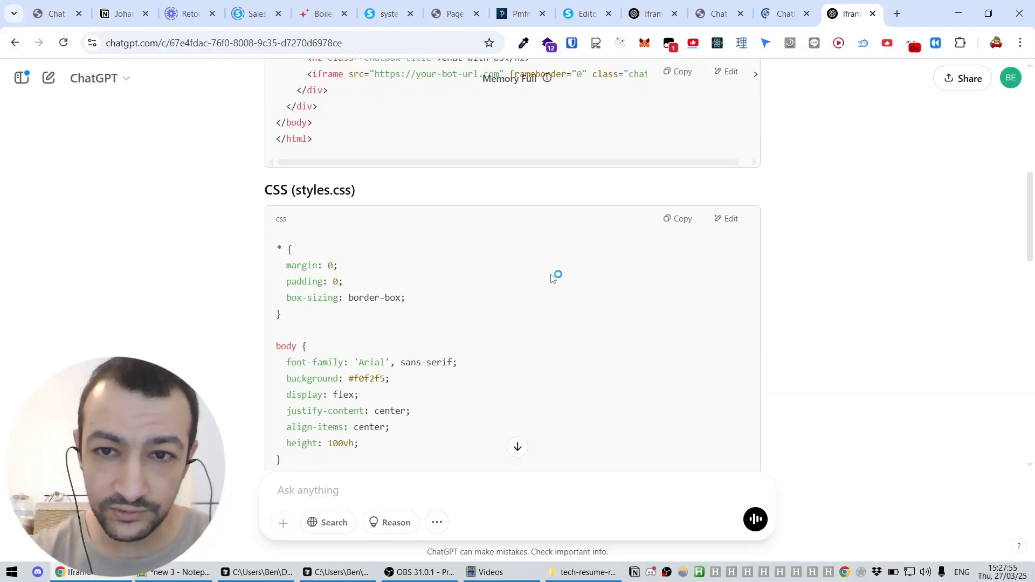
left_click(671, 219)
key("alt+Tab")
key("ctrl+v")
- Reload the local preview in Chrome to see the styled 'Chat with Us' card
key("alt+Tab")
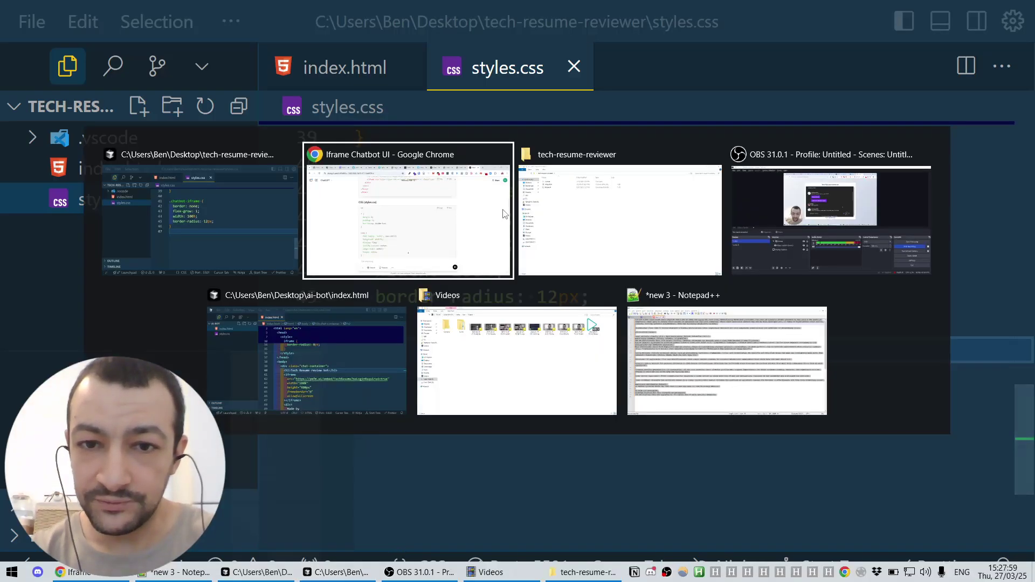
key("ctrl+shift+Tab")
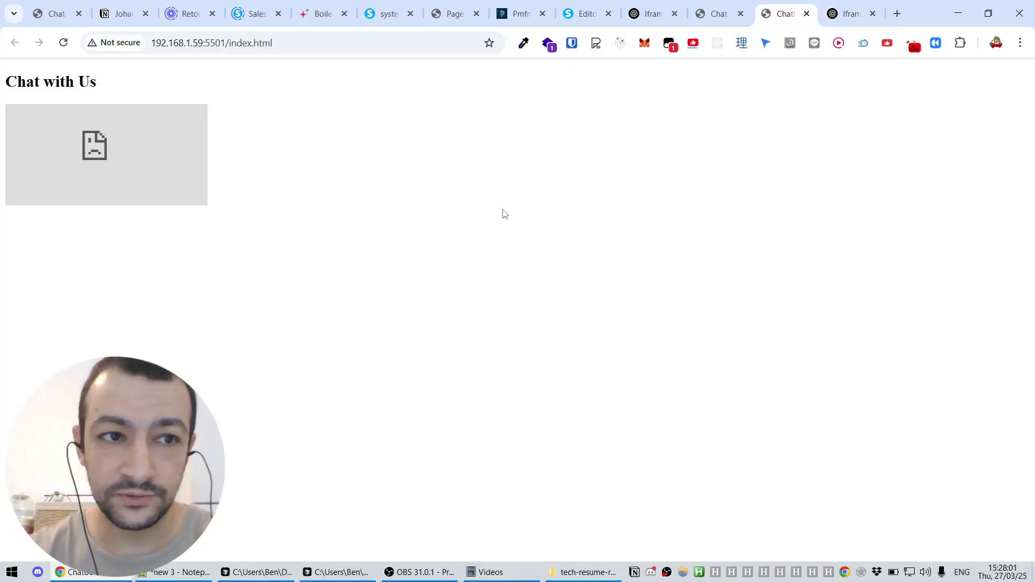
key("F5")
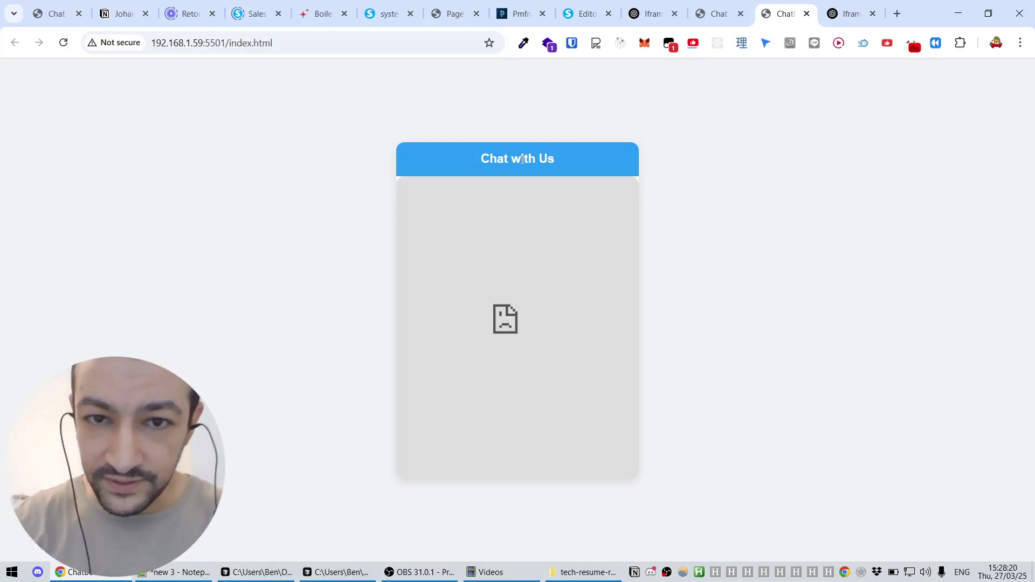
- Inspect the 'Chat with Us' heading, div.chatbox and div.container in Chrome DevTools
triple_click(509, 160)
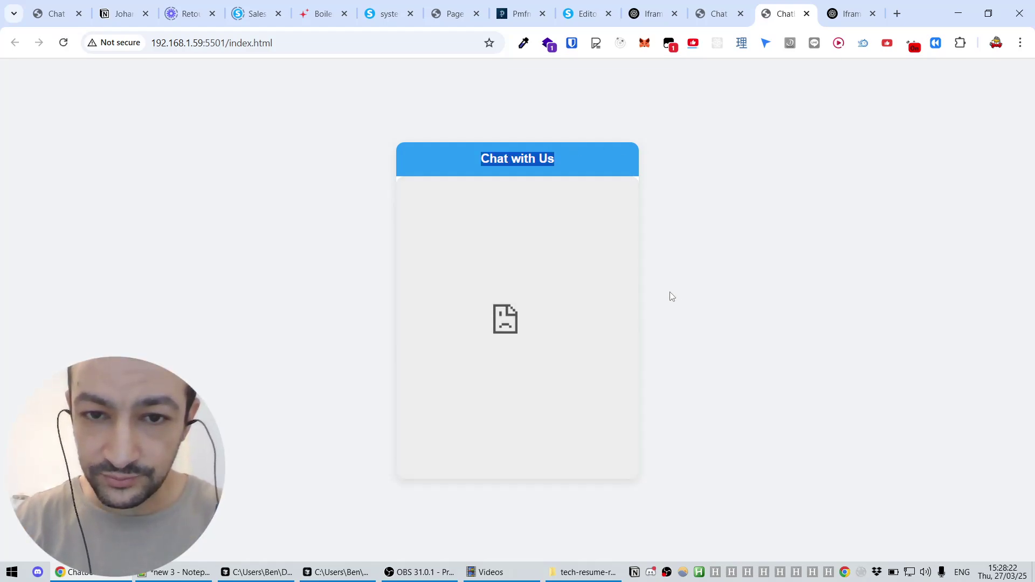
key("F12")
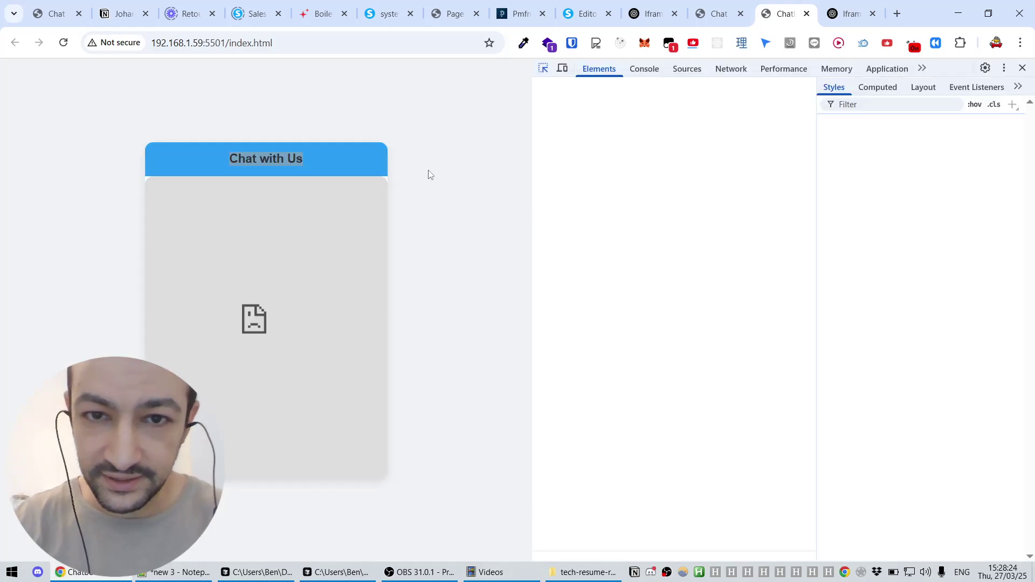
left_click(343, 153)
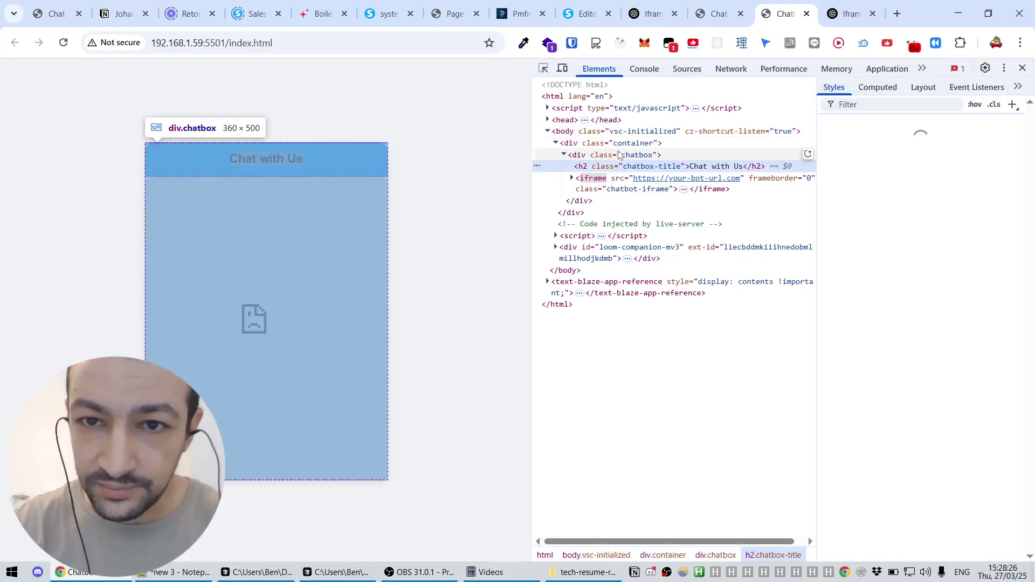
left_click(628, 156)
key("Left")
key("Left")
key("Left")
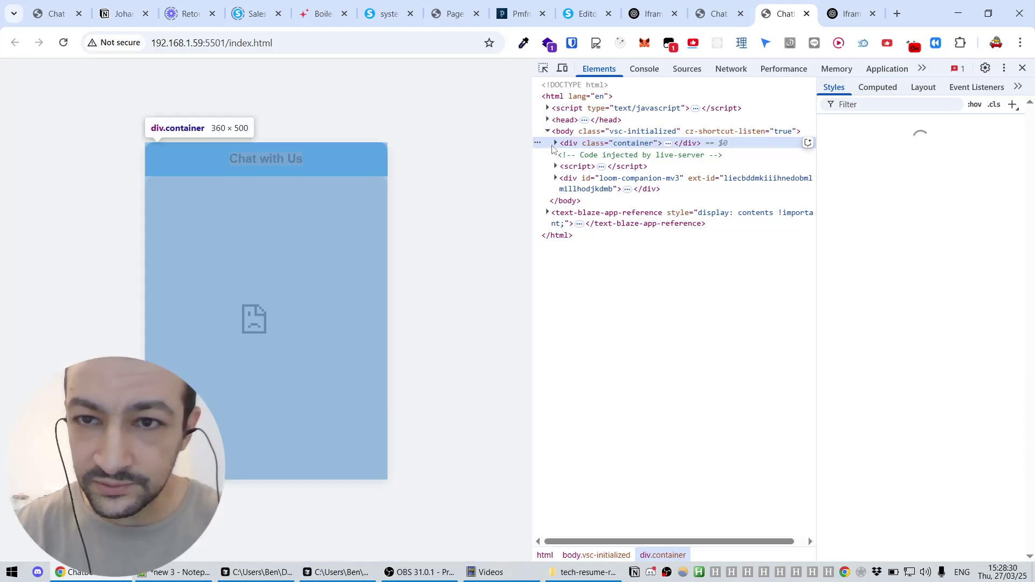
left_click(555, 143)
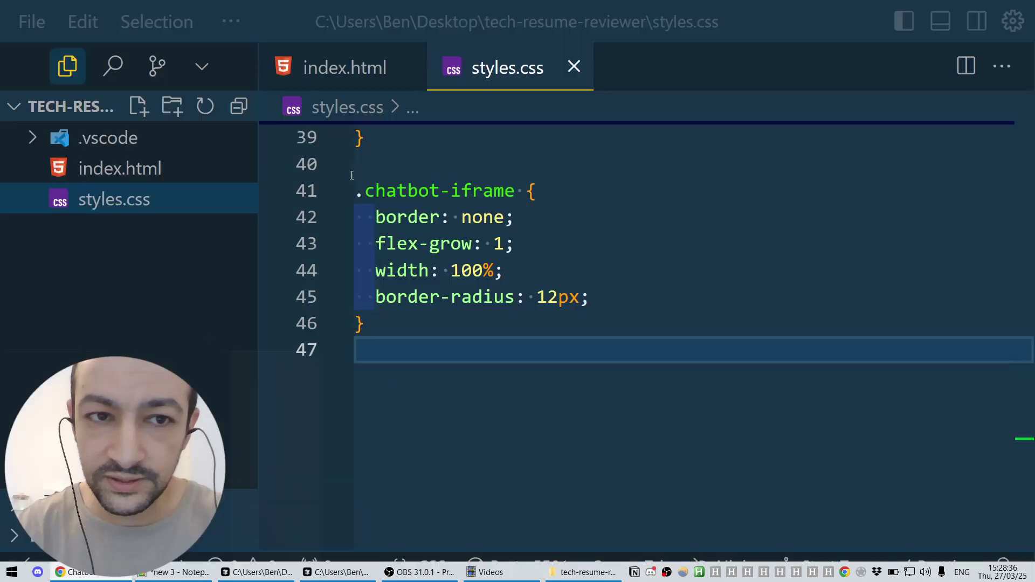
- Change the card heading in index.html from 'Chat with Us' to 'Tech Resume Reviewer'
scroll(594, 230, "up", 7)
left_click(356, 81)
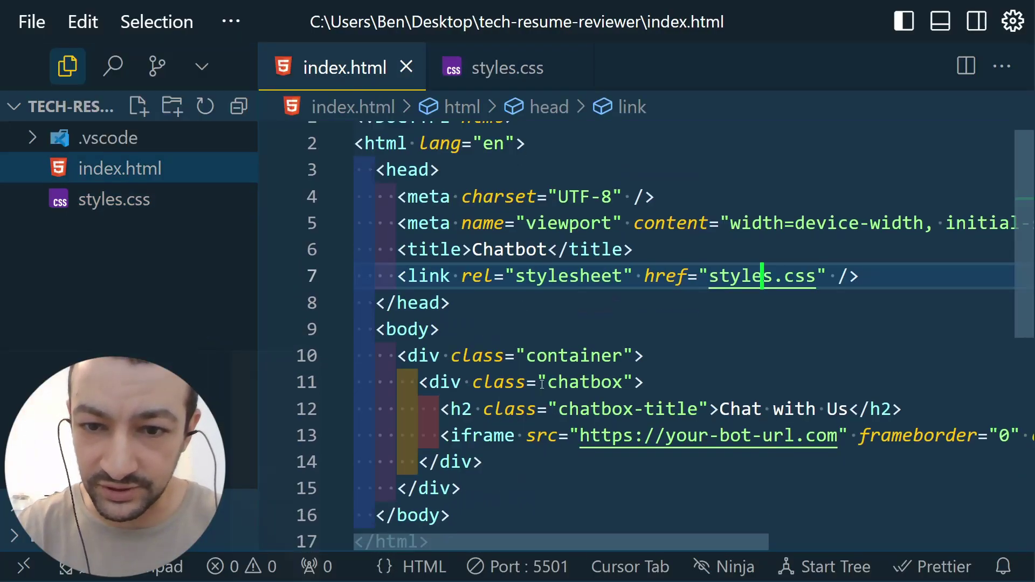
scroll(541, 384, "down", 1)
double_click(740, 393)
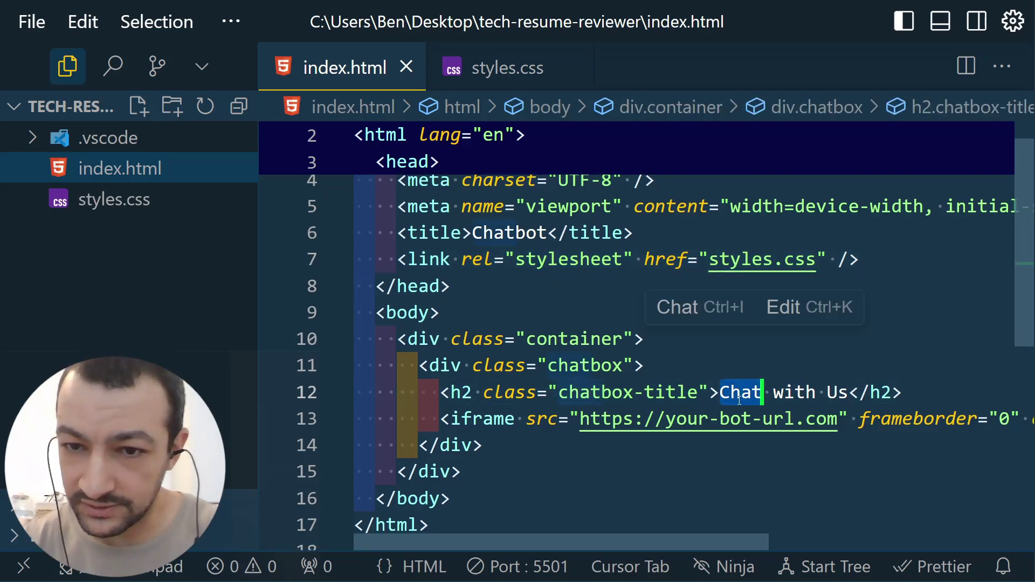
scroll(739, 399, "down", 1)
key("ctrl+shift+Right")
key("ctrl+shift+Right")
type("Tech R")
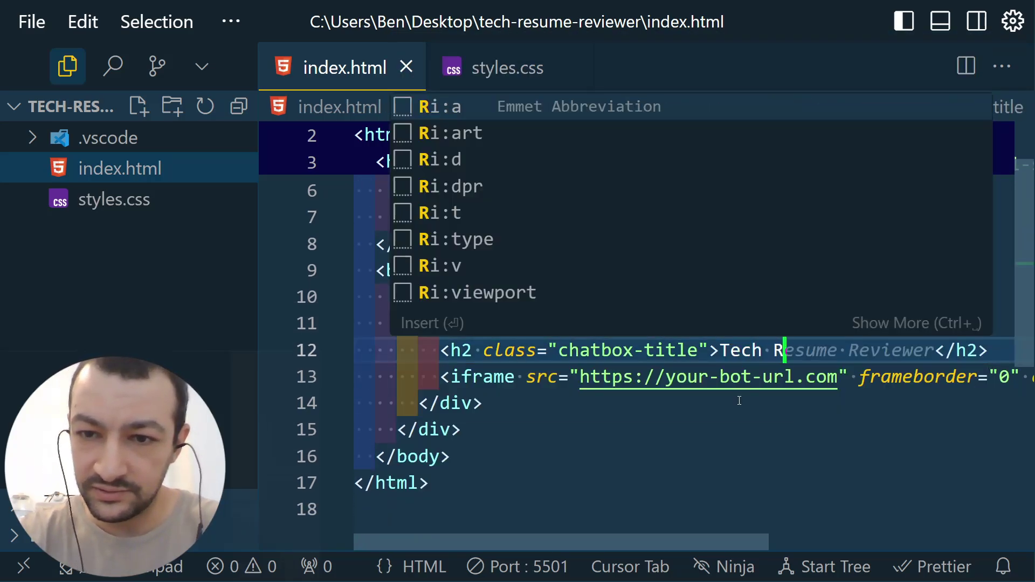
key("Tab")
- Rename the page title from 'Chatbot' to 'Tech Resume Reviewer' and check it in the preview
scroll(739, 401, "up", 2)
double_click(508, 243)
key("alt+Tab")
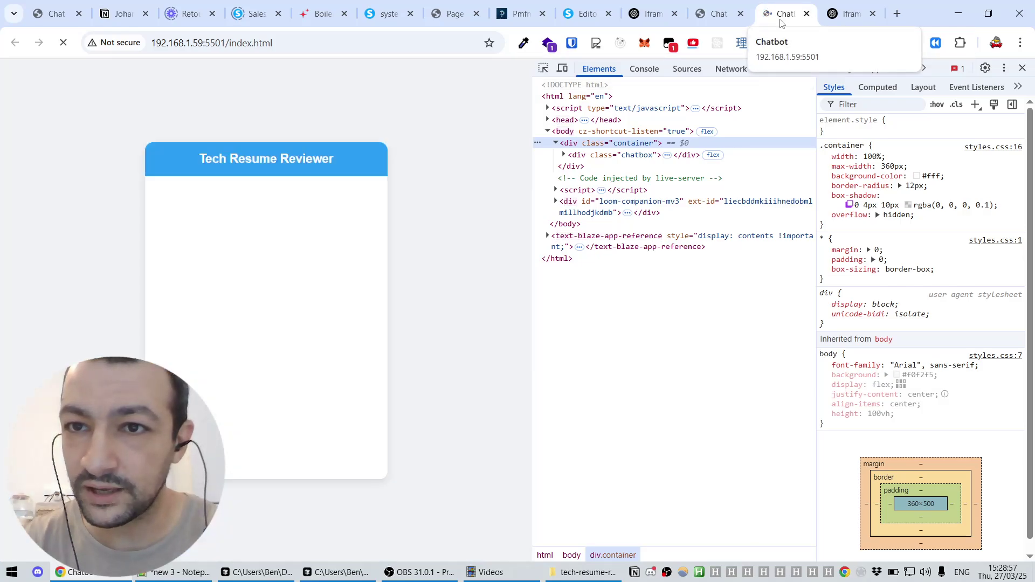
key("alt+Tab")
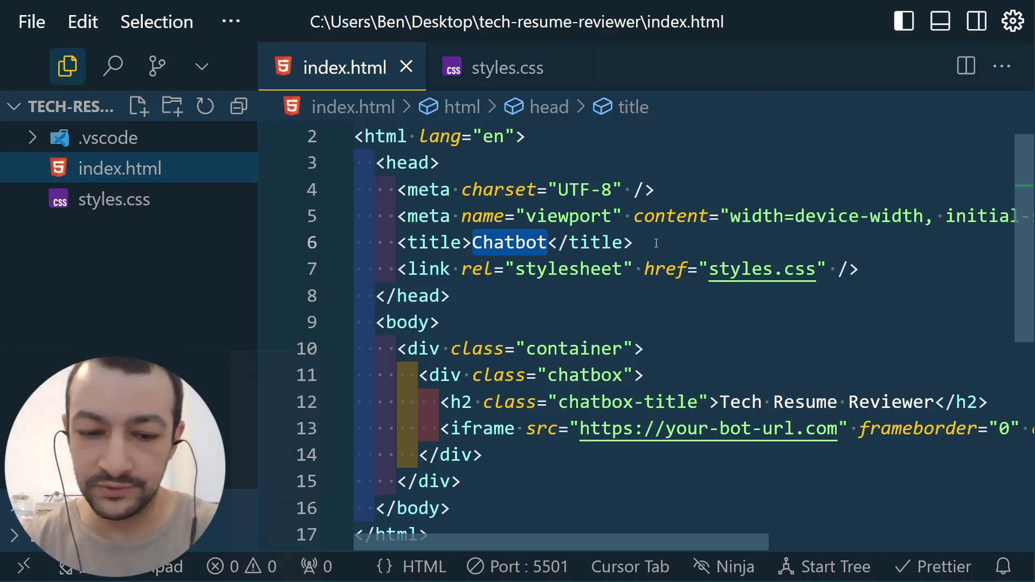
type("Tech Resume Re")
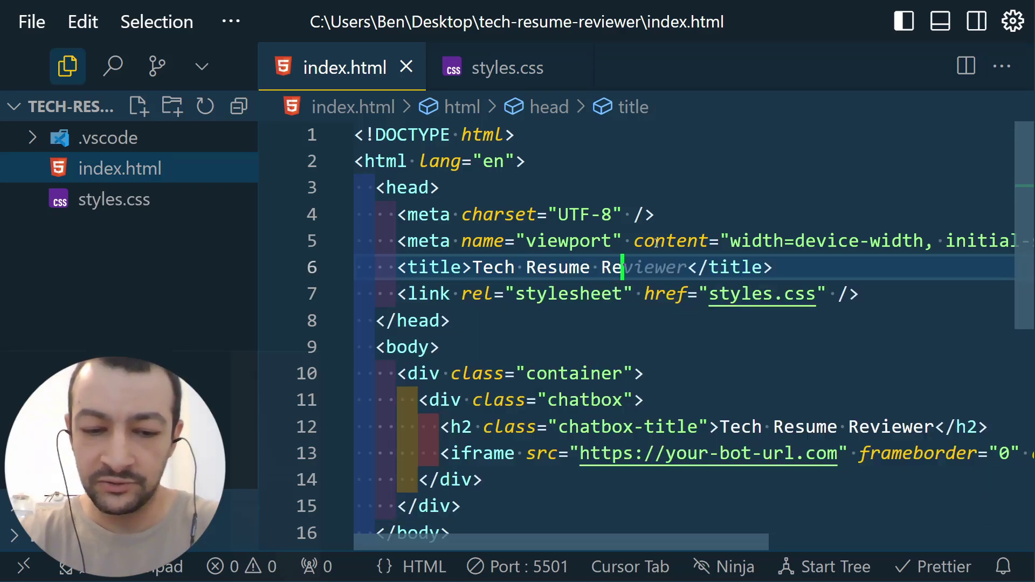
type("viewer")
key("alt+Tab")
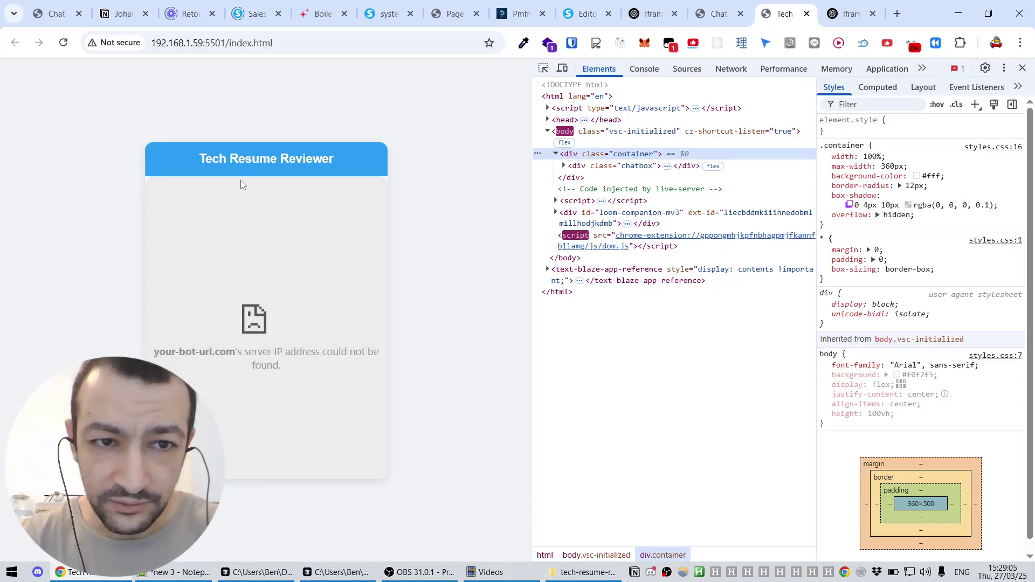
key("alt+Tab")
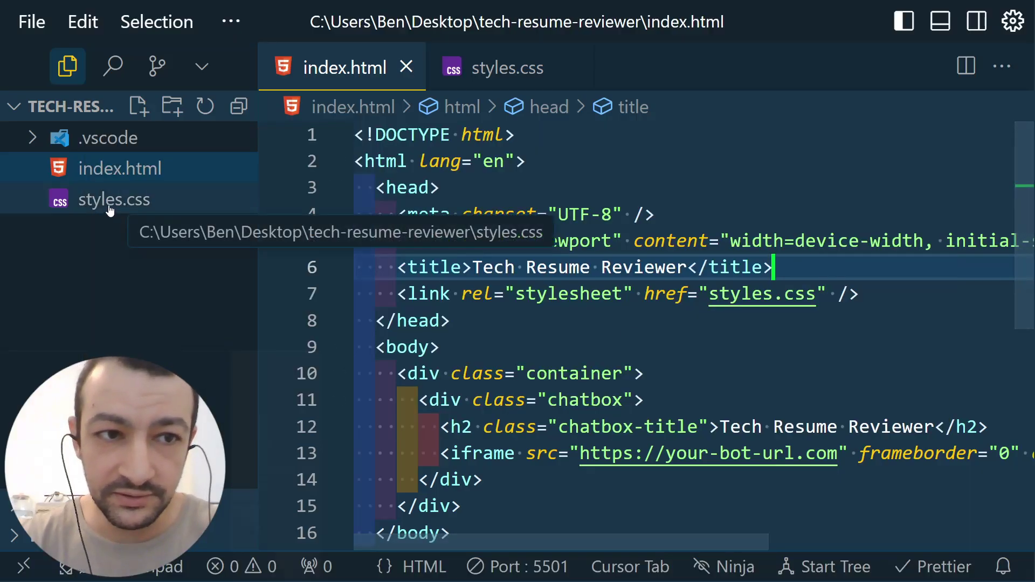
- Raise the .container max-width in styles.css from 360px to 700px and view the wider card
left_click(110, 211)
scroll(472, 262, "up", 1)
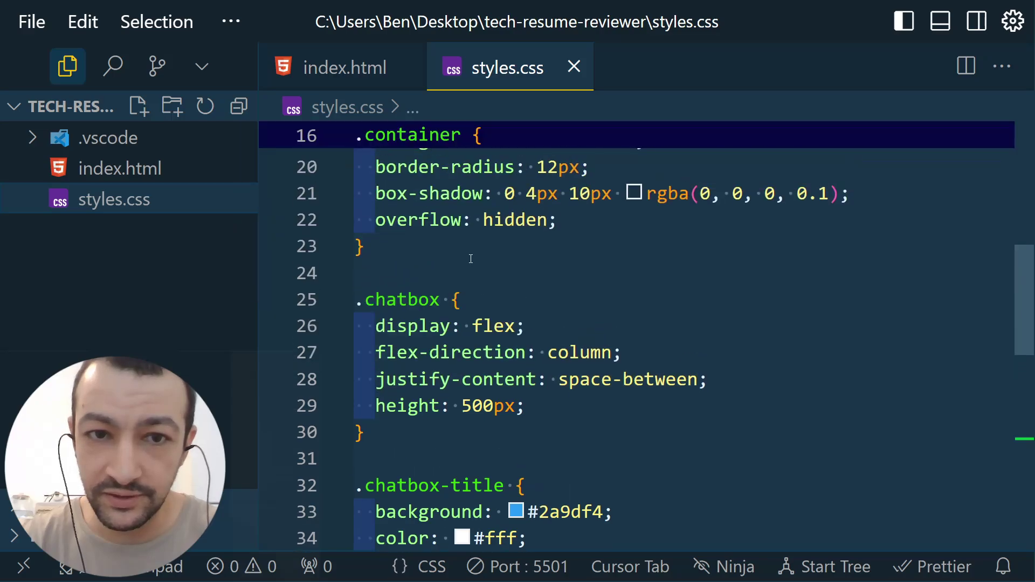
scroll(472, 261, "up", 3)
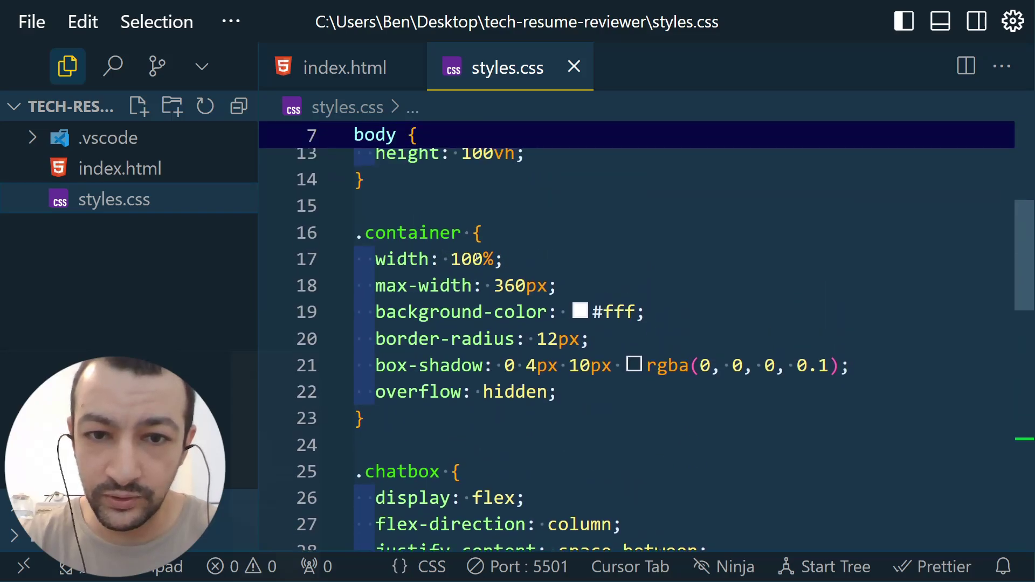
double_click(496, 286)
scroll(895, 231, "up", 1)
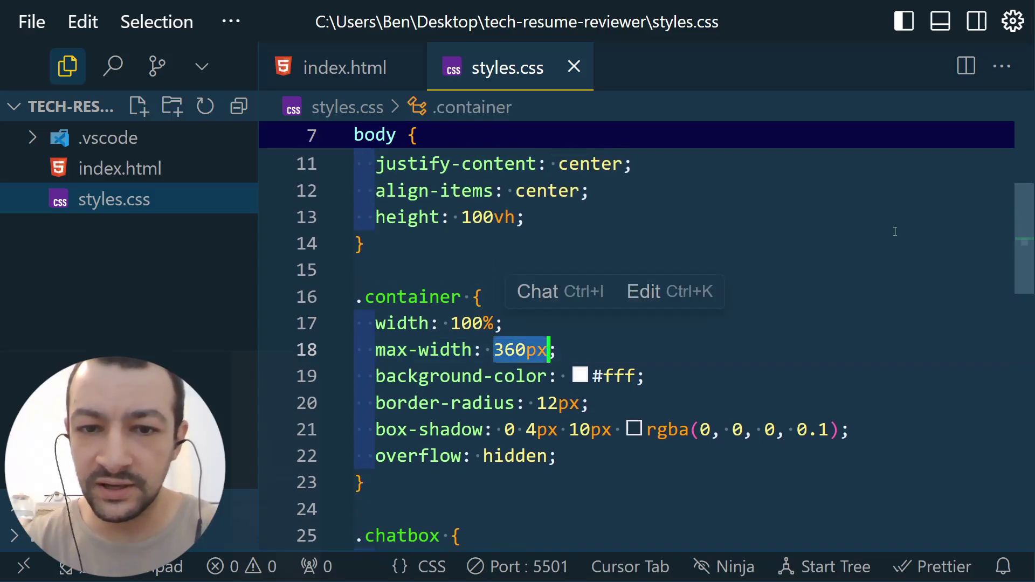
key("shift+Left")
key("shift+Left")
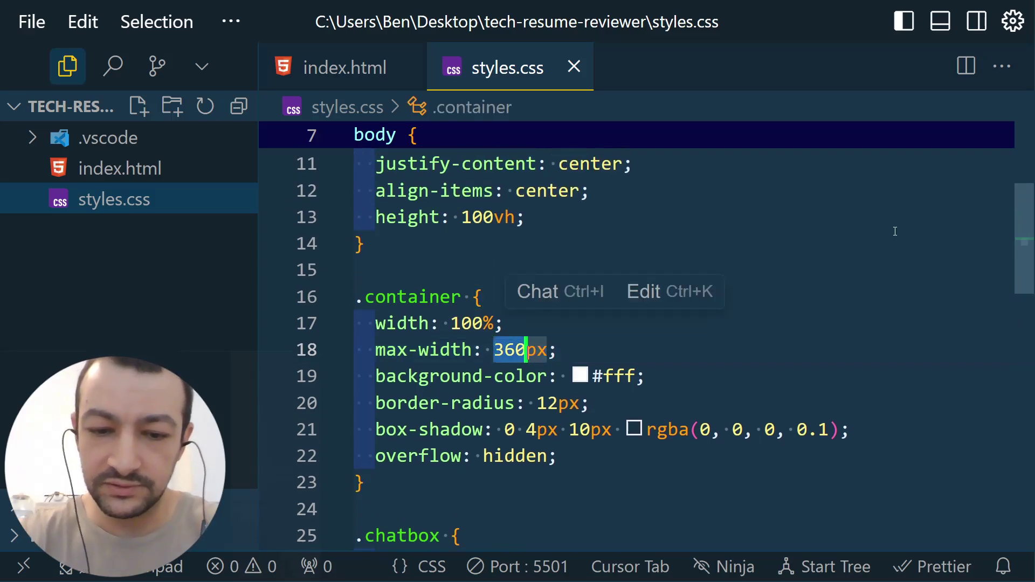
type("700")
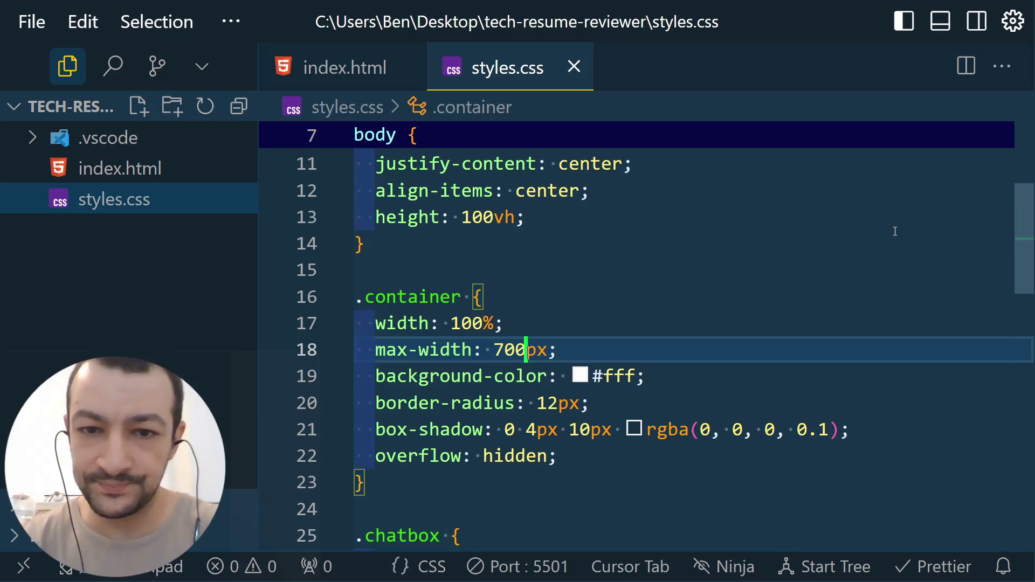
key("alt+Tab")
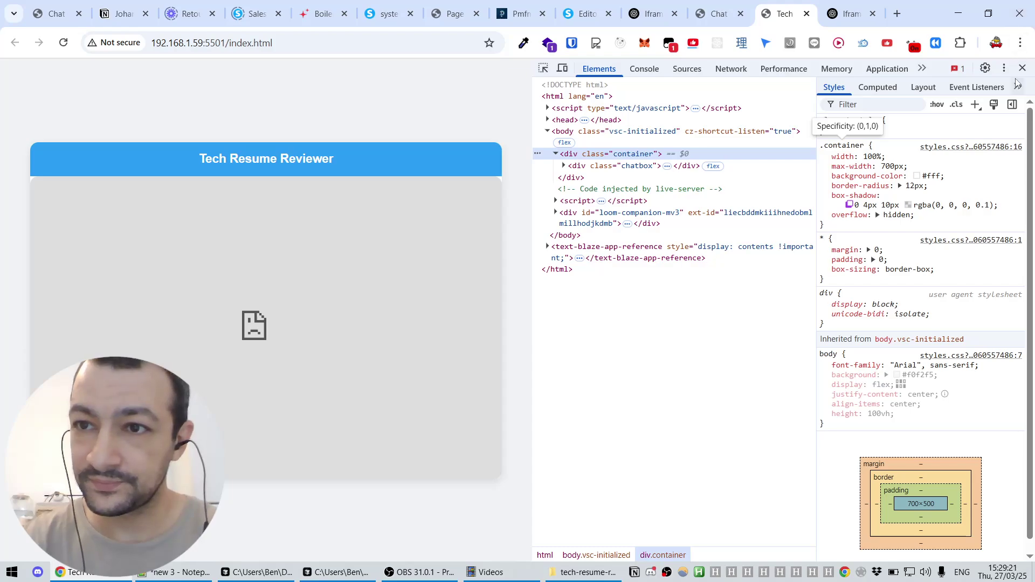
left_click(1022, 68)
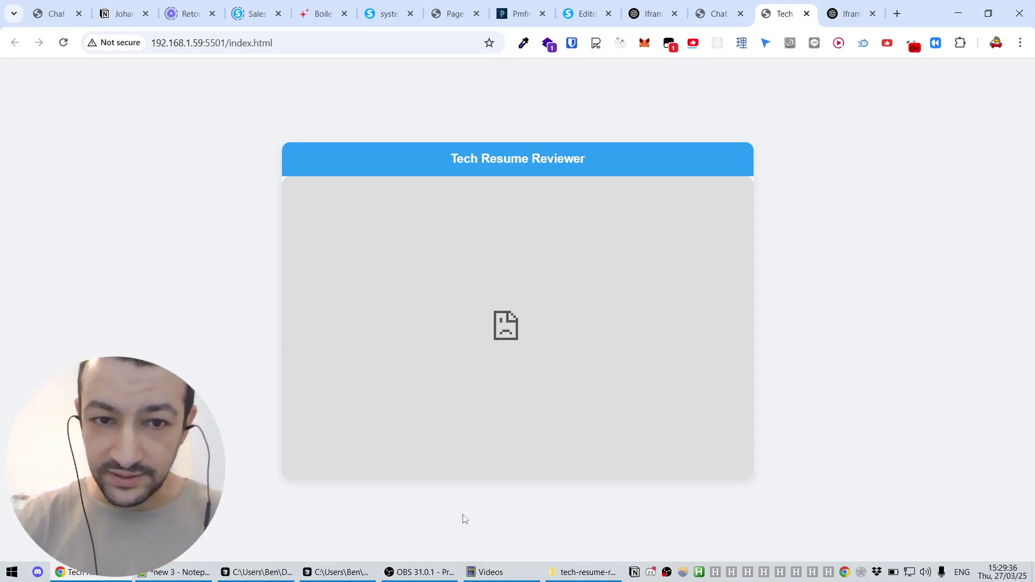
- Close styles.css and insert an empty div after the container's closing tag in index.html
key("alt+Tab")
scroll(531, 397, "down", 2)
key("ctrl+w")
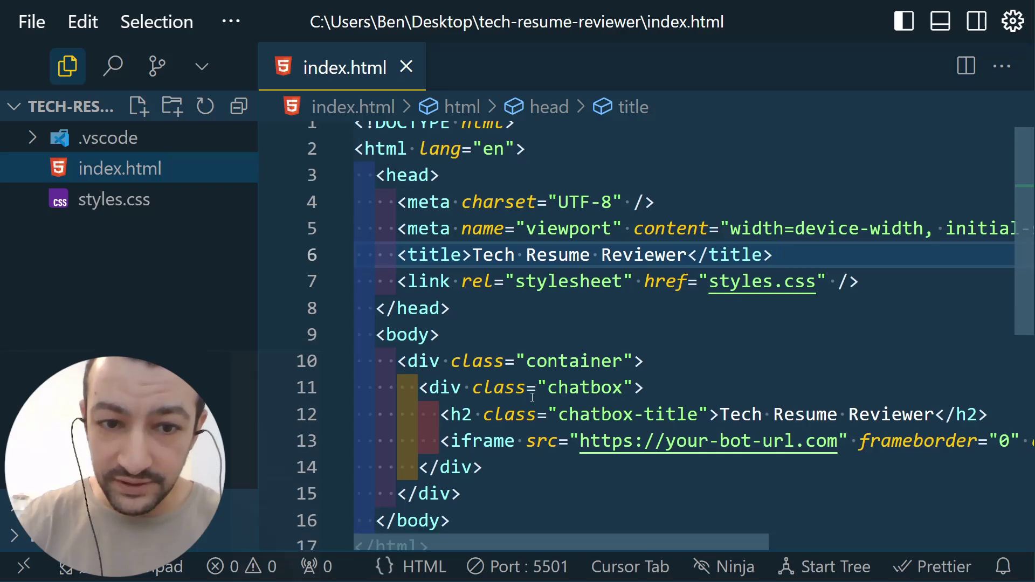
scroll(531, 398, "down", 1)
scroll(518, 397, "down", 2)
left_click(466, 379)
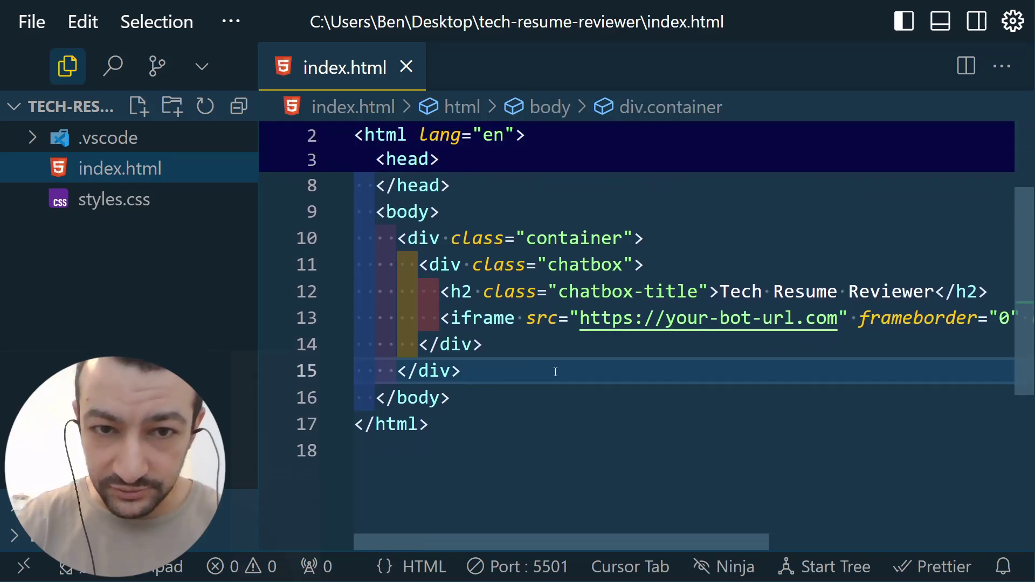
key("Return")
scroll(552, 373, "down", 2)
key("Return")
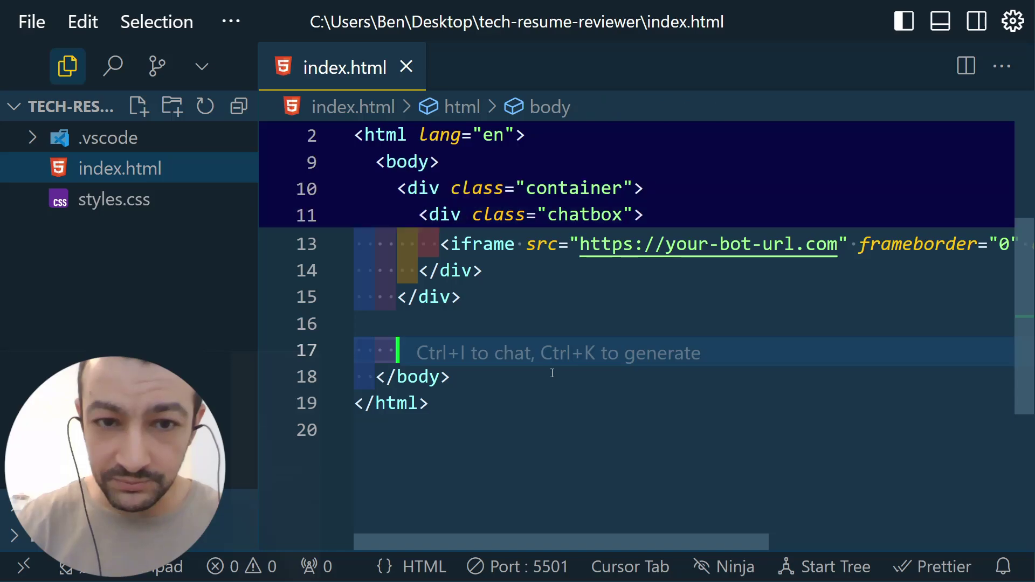
type("div.")
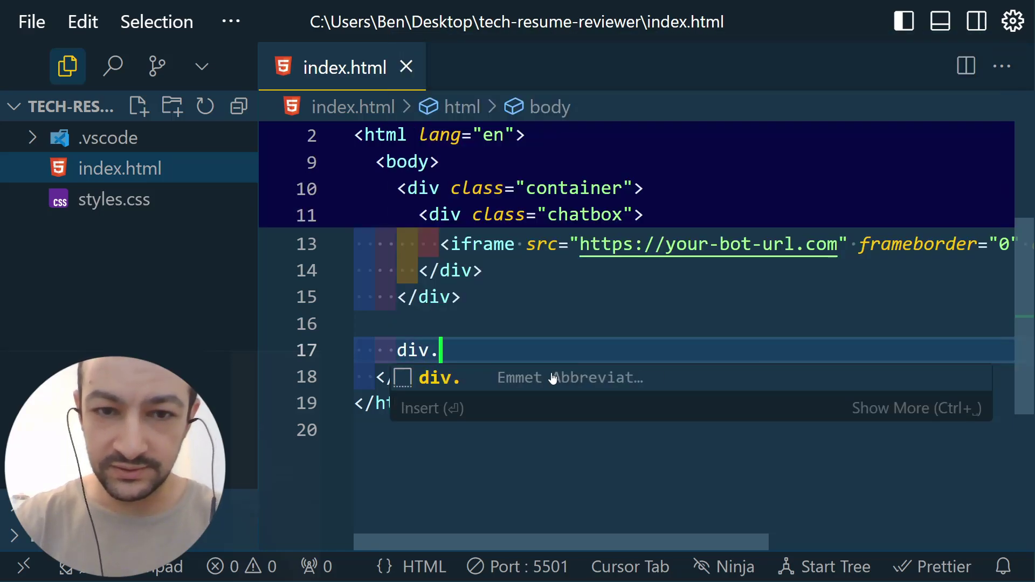
key("BackSpace")
key("Tab")
- Write 'Made by' followed by the author's name inside the new div
type("This was made")
key("ctrl+BackSpace")
key("ctrl+BackSpace")
key("ctrl+BackSpace")
type("Made by ")
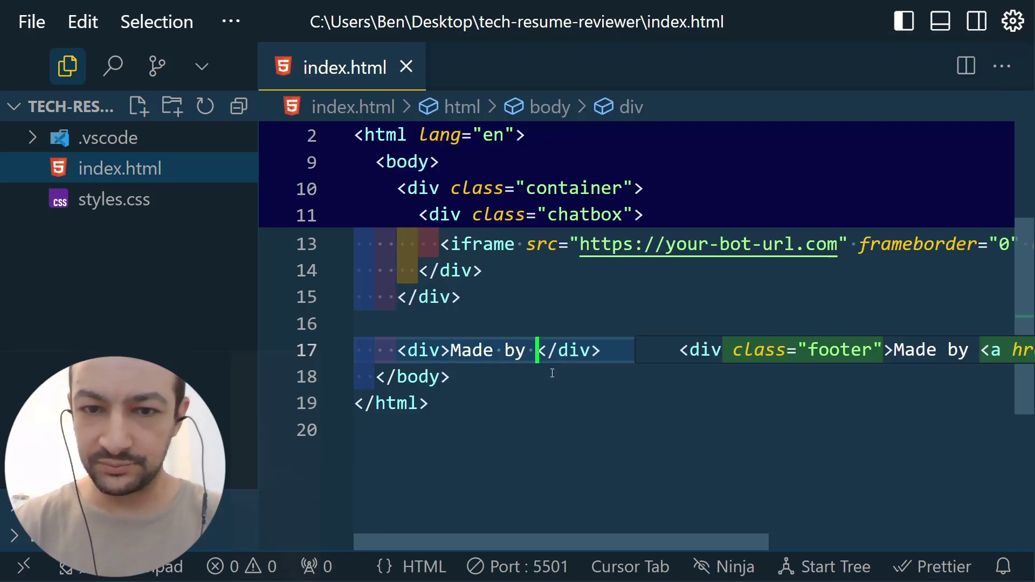
type("Benoit Mreje")
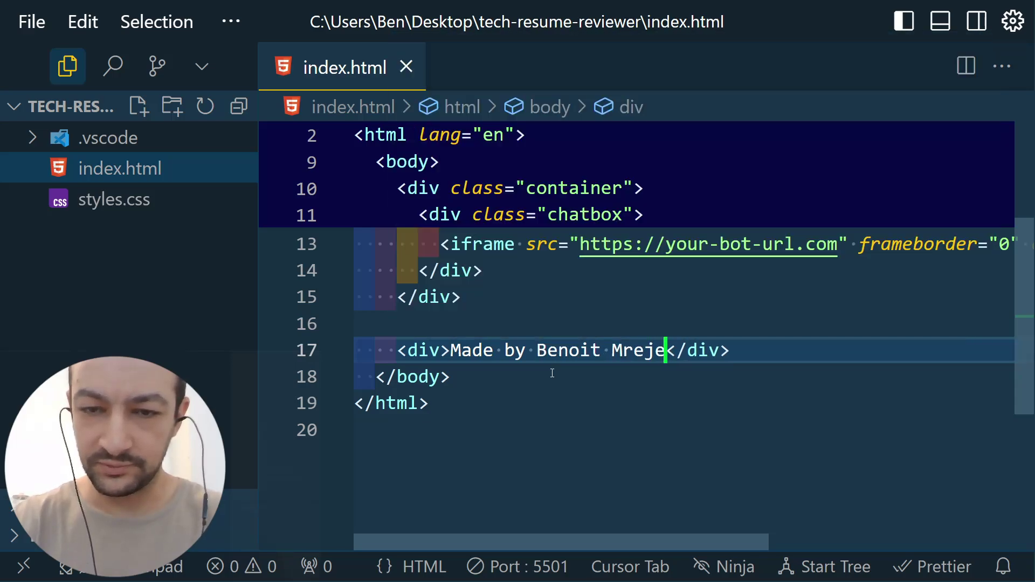
type("n")
key("ctrl+shift+Left")
key("ctrl+shift+Left")
key("Right")
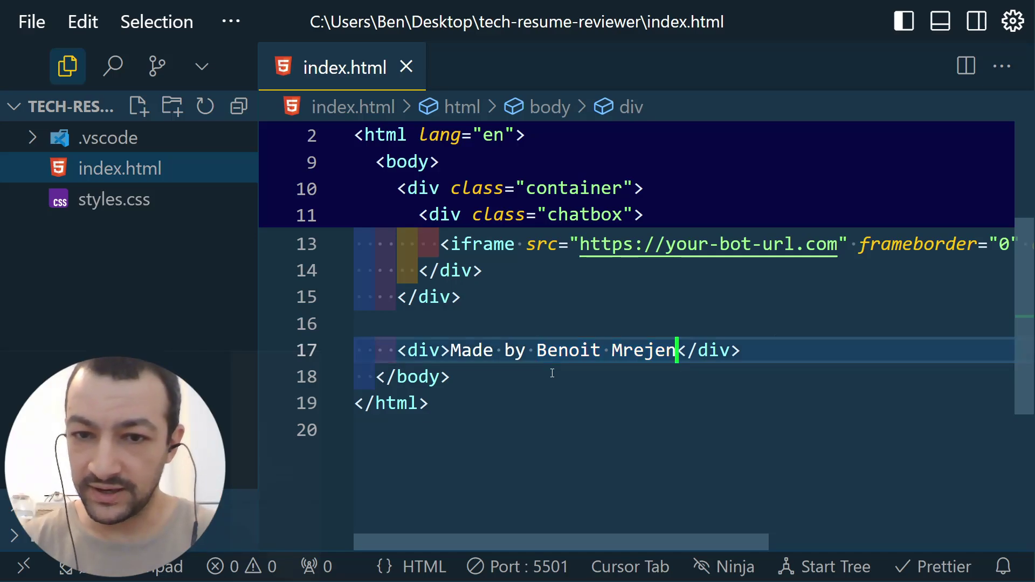
- Turn the author's name into a link element, removing the duplicate name and stray space
key("Return")
key("Tab")
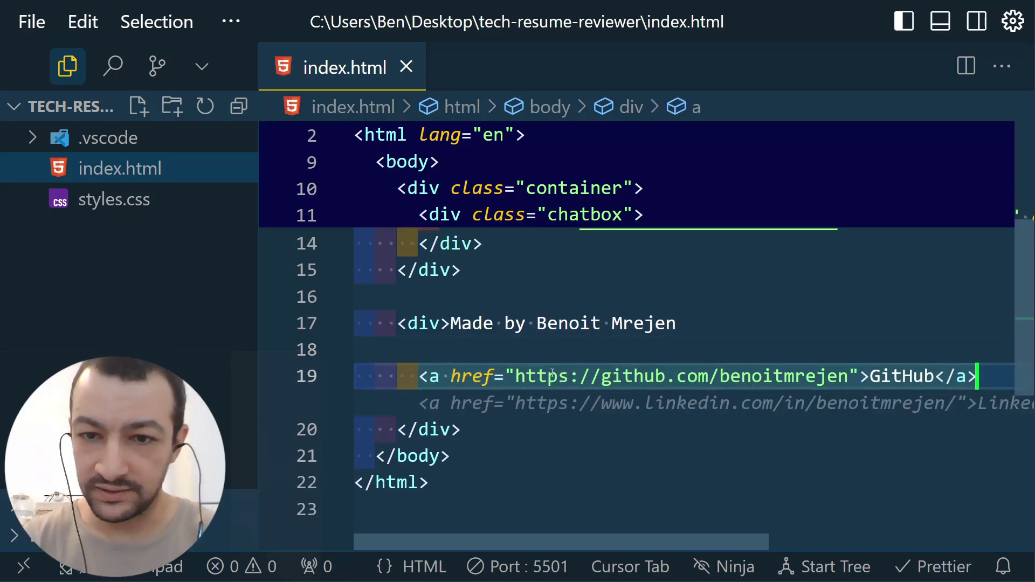
key("Tab")
key("Left")
key("ctrl+shift+Left")
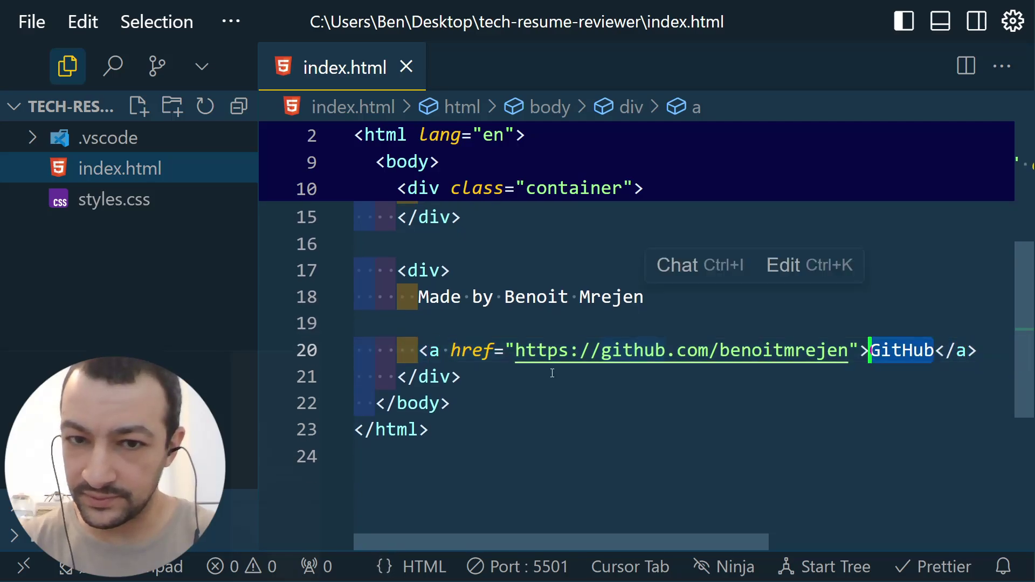
type("Benoit Mrejen")
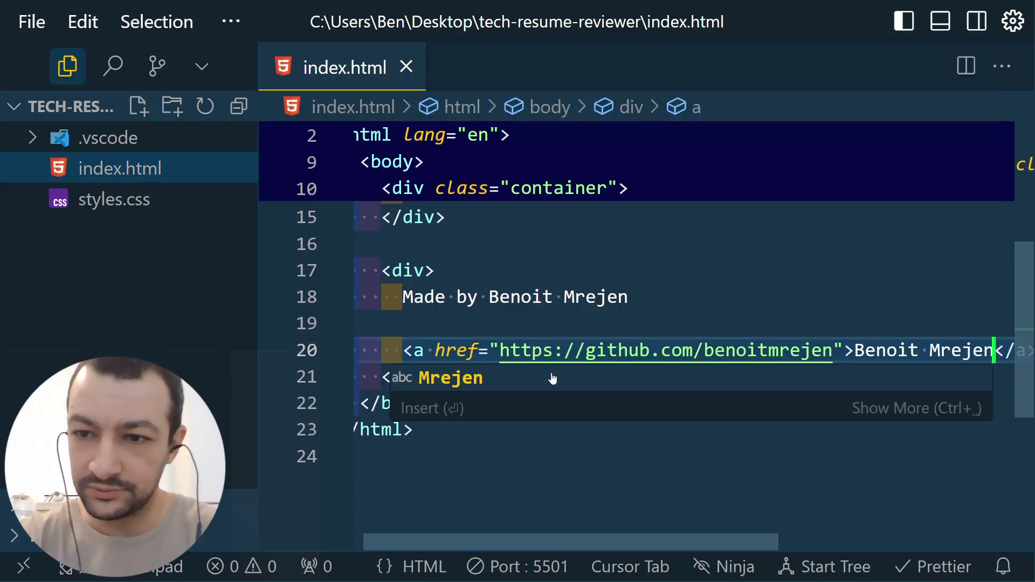
key("Escape")
key("Up")
key("Up")
key("ctrl+shift+Left")
key("ctrl+shift+Left")
key("Delete")
key("Delete")
key("BackSpace")
- Point the link at the author's LinkedIn profile URL and preview the footer in Chrome
key("ctrl+Down")
key("Down")
key("ctrl+Right")
key("ctrl+Right")
key("ctrl+Right")
key("ctrl+Right")
key("ctrl+shift+Left")
key("ctrl+shift+Left")
key("ctrl+shift+Left")
key("ctrl+shift+Left")
key("ctrl+shift+Left")
type("li")
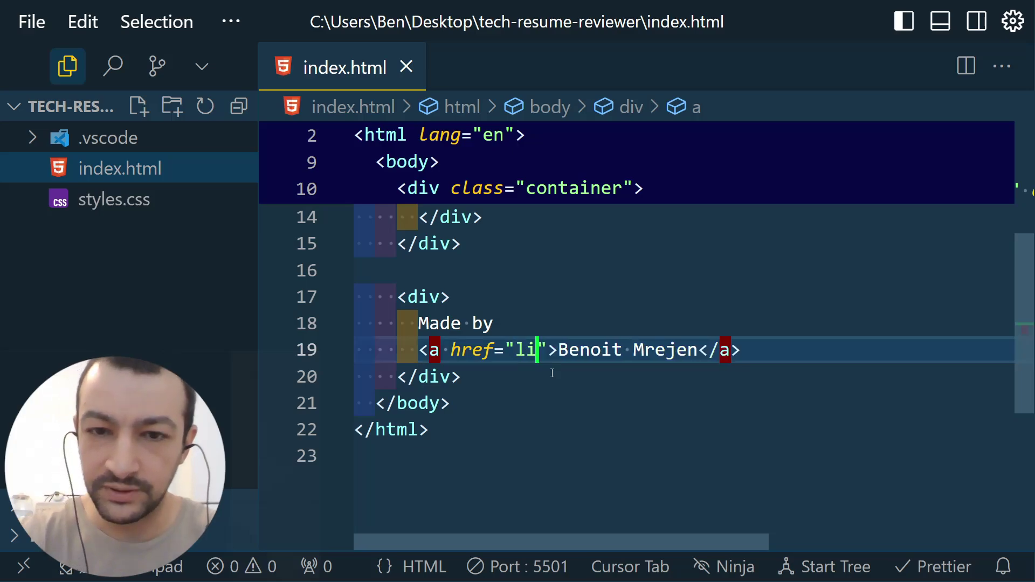
key("Tab")
key("End")
key("alt+Tab")
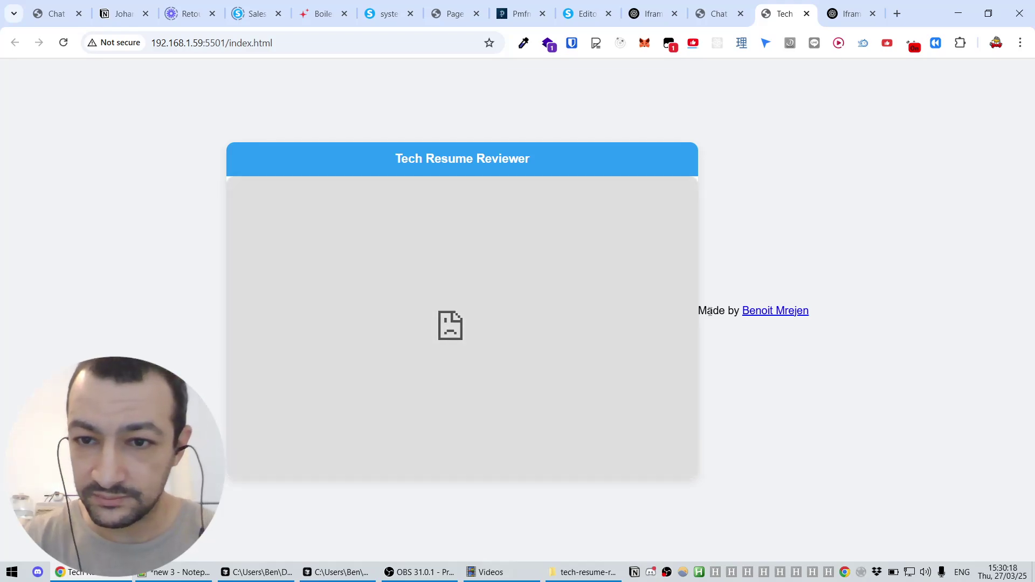
- Move the footer block up inside the container, check it in Chrome, then go to the Pmfm.ai tab
key("alt+Tab")
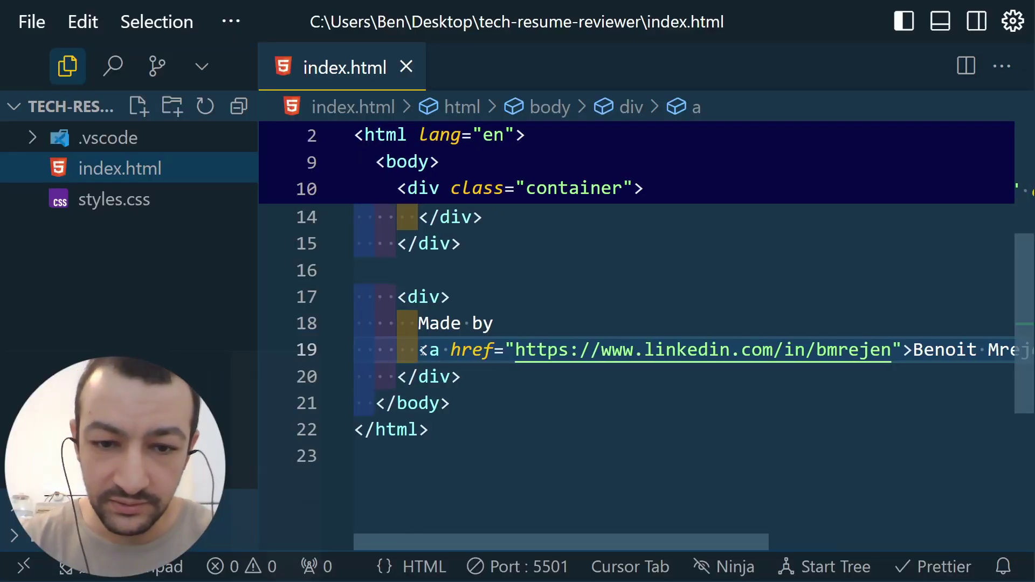
left_click_drag(461, 377, 355, 302)
key("alt+Up")
key("alt+Up")
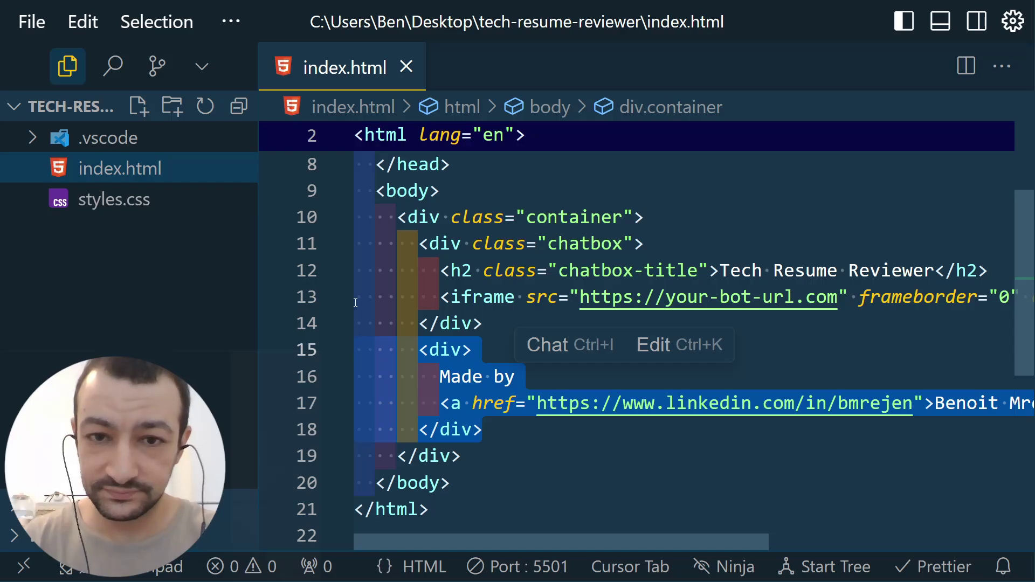
key("alt+Tab")
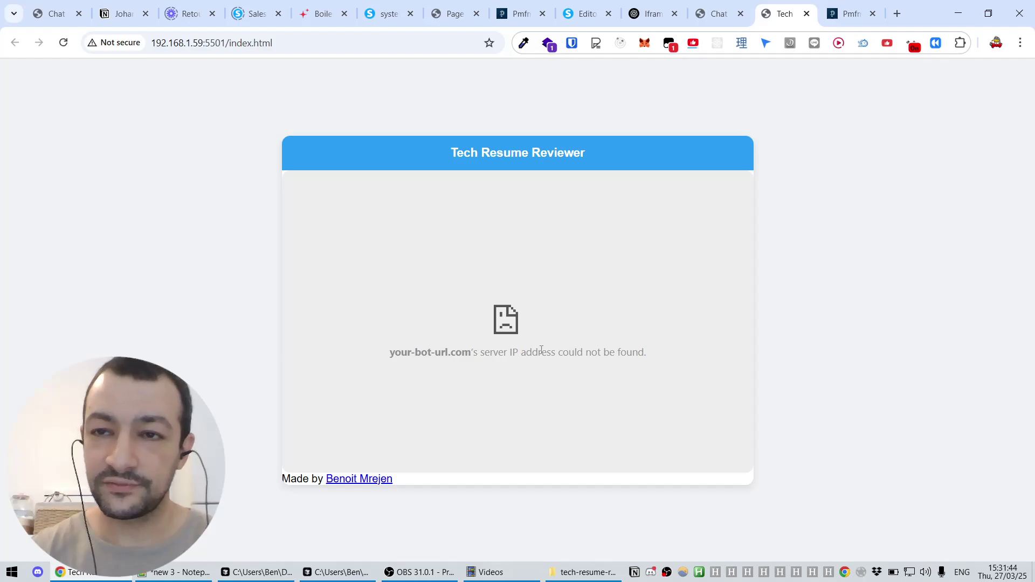
key("ctrl+Tab")
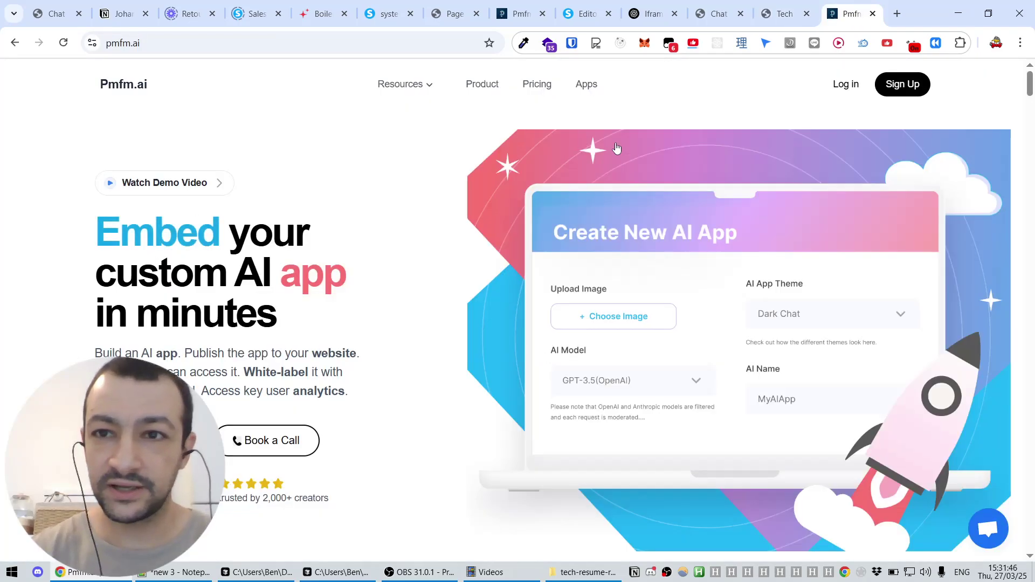
- Log in to Pmfm.ai, choose Create App, and start from the Blank template
left_click(841, 92)
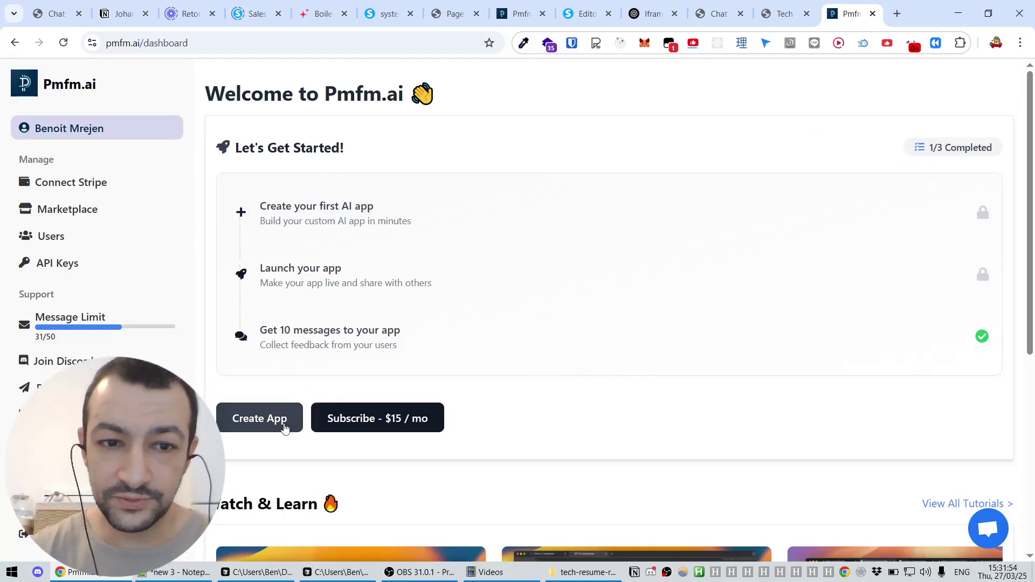
left_click(286, 423)
left_click(230, 422)
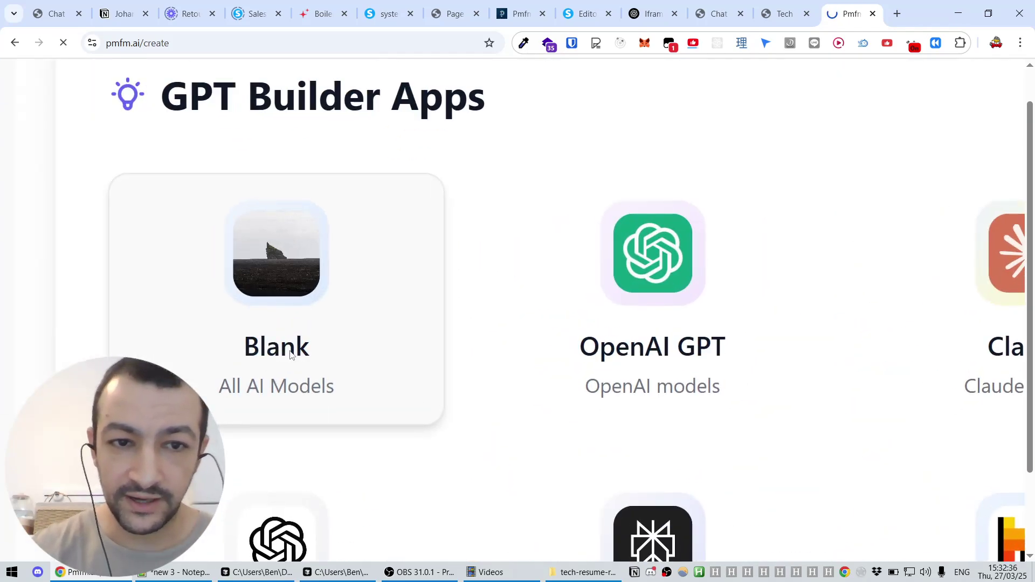
left_click(290, 355)
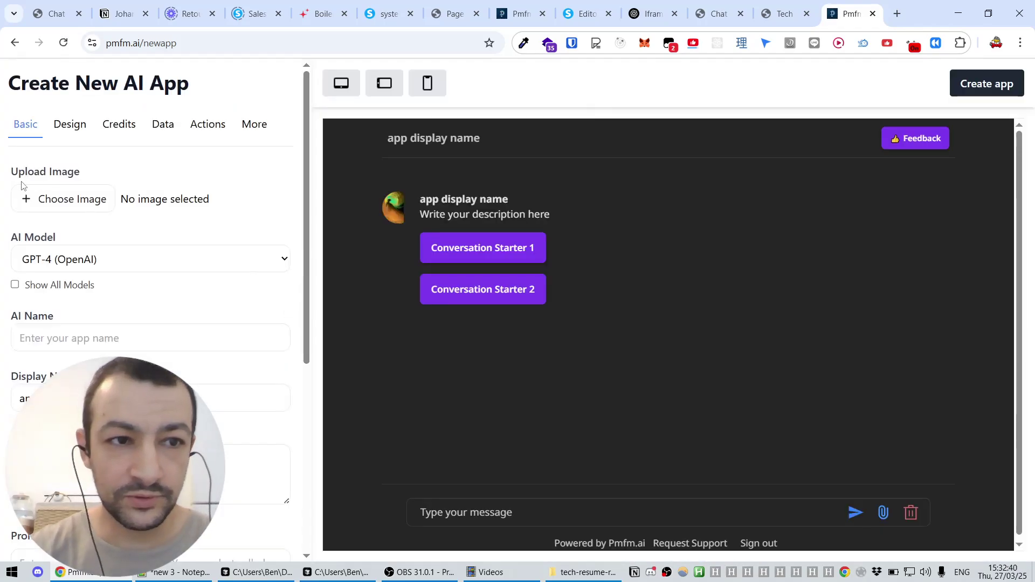
- Set the app's logo image to job bot logo.png
left_click(72, 202)
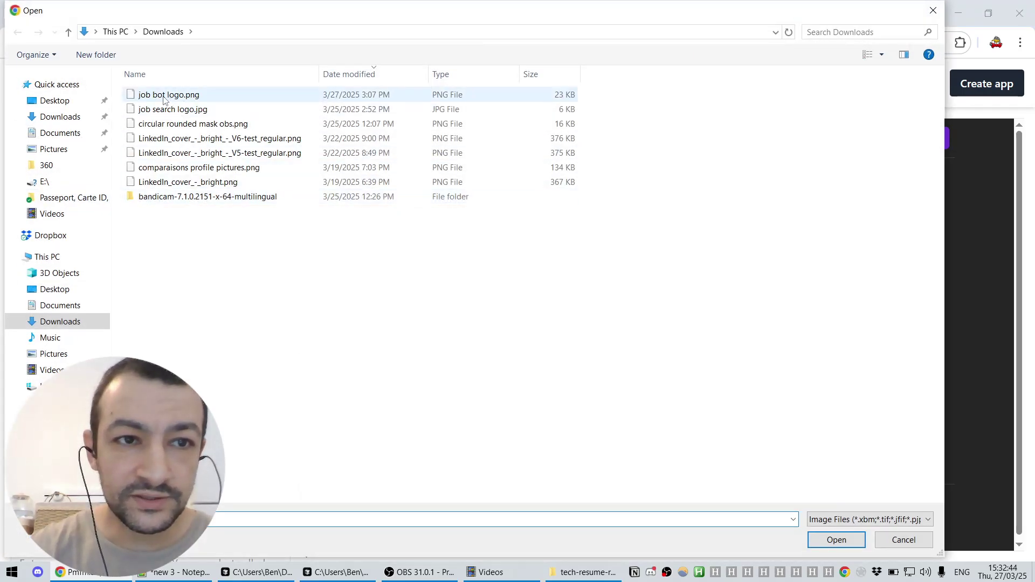
double_click(165, 100)
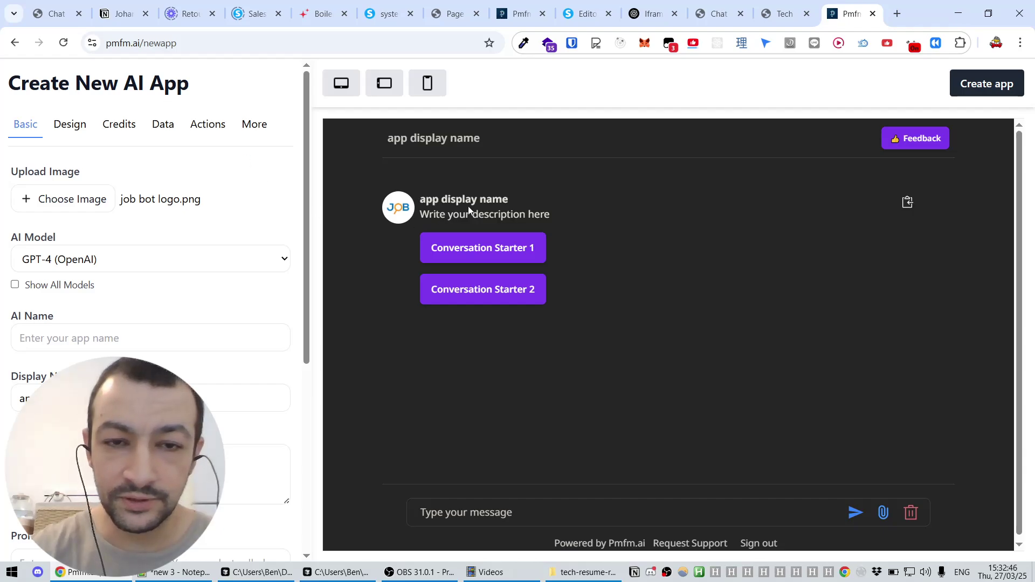
scroll(398, 210, "up", 5)
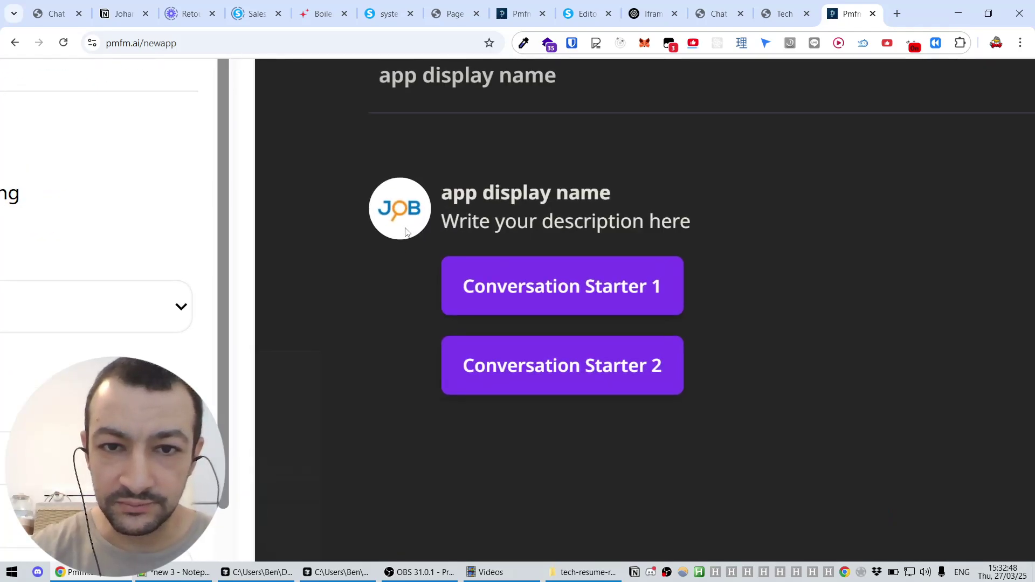
scroll(406, 227, "down", 5)
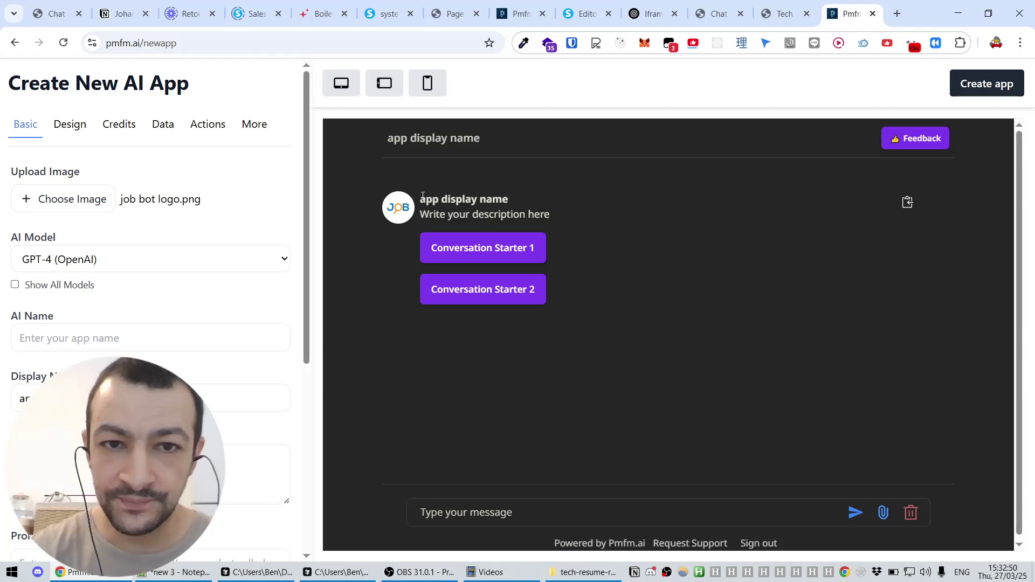
- Name the app 'Tech Resume Reviewer bot' in the Display Name field
left_click_drag(422, 196, 545, 204)
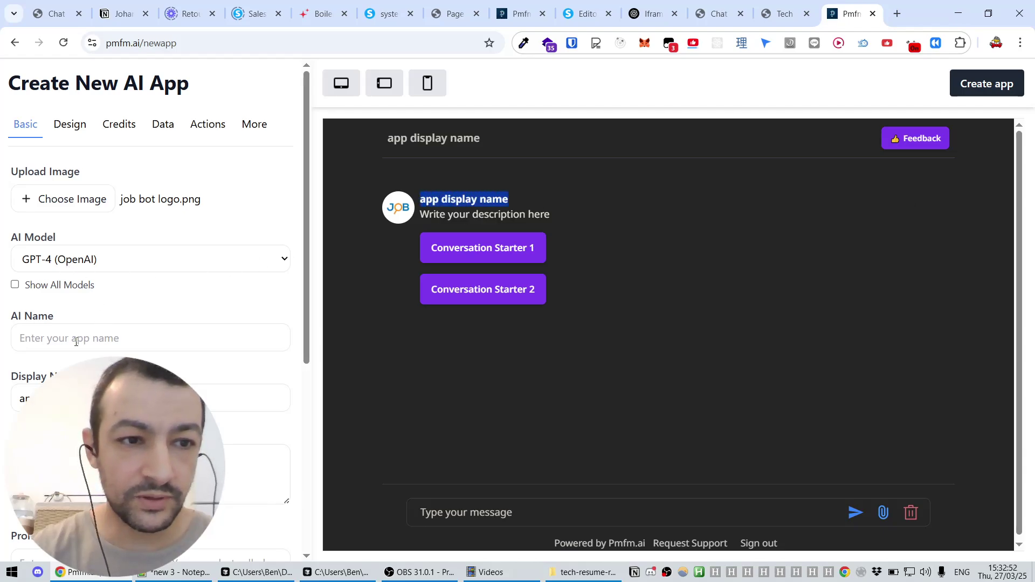
triple_click(24, 399)
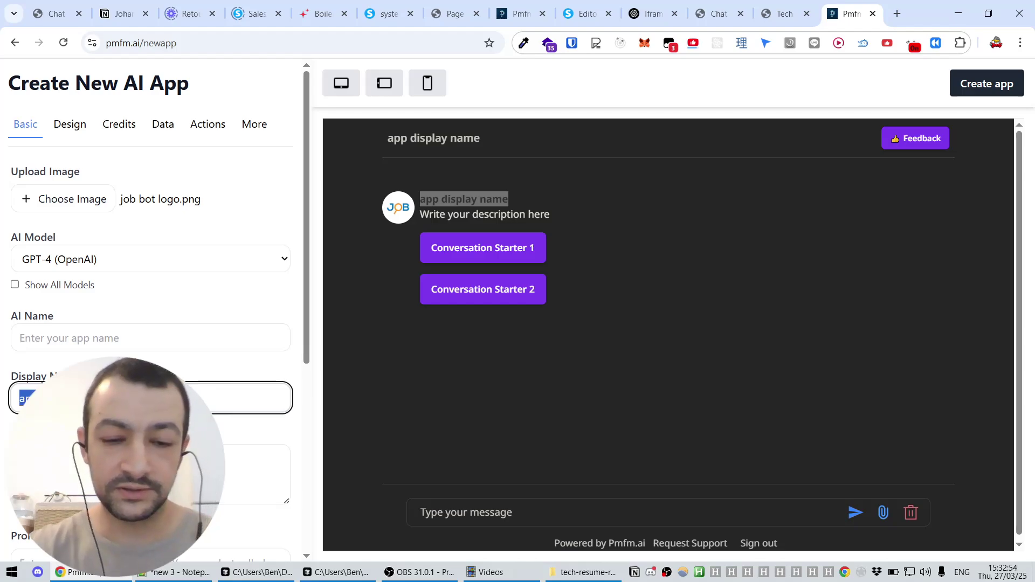
type("Tech Resume Reviewer bot")
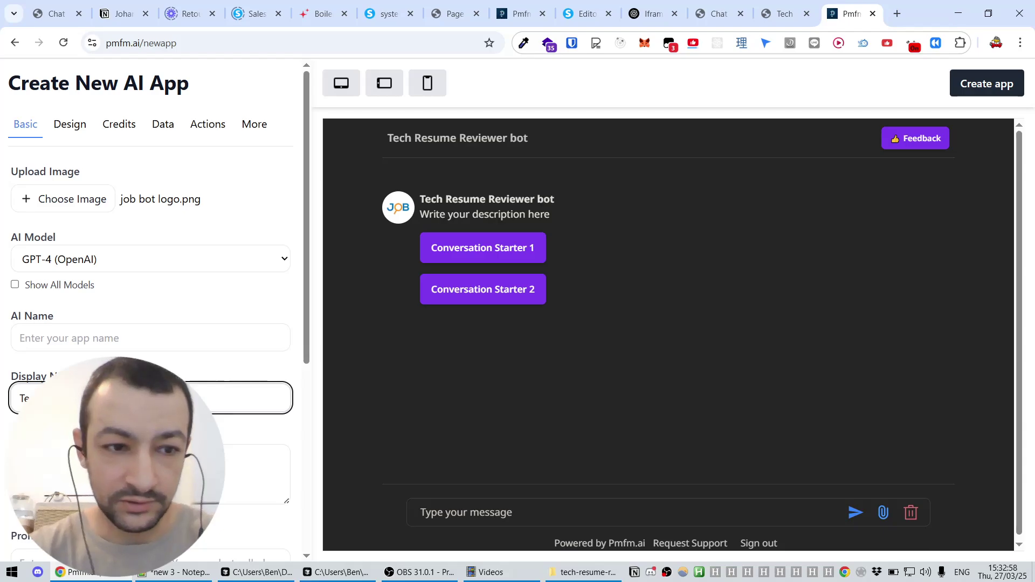
scroll(156, 366, "down", 2)
- Replace the placeholder AI Description with text saying the bot helps with job searches
triple_click(157, 365)
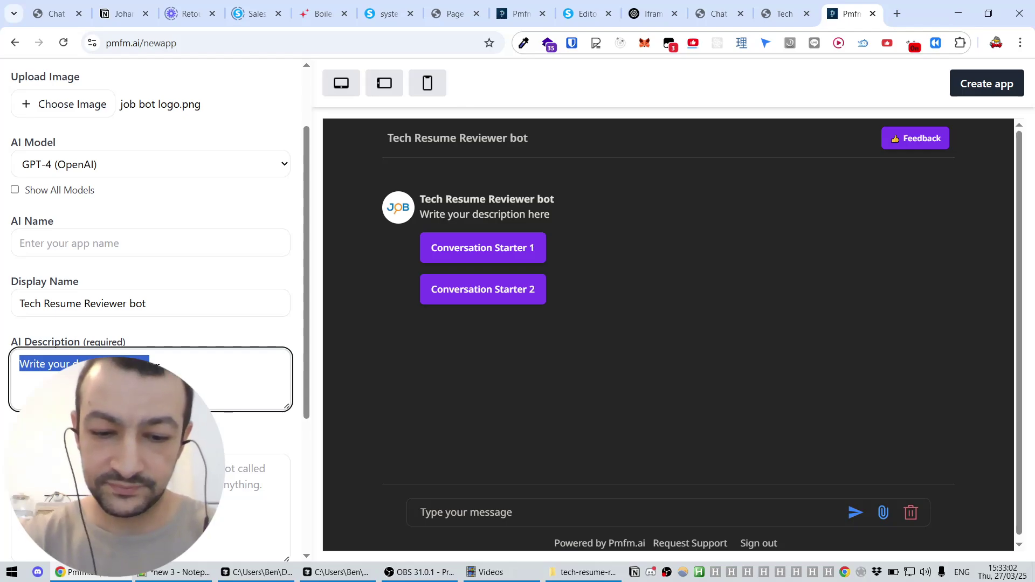
type("H")
key("BackSpace")
type("I can help you with your job search")
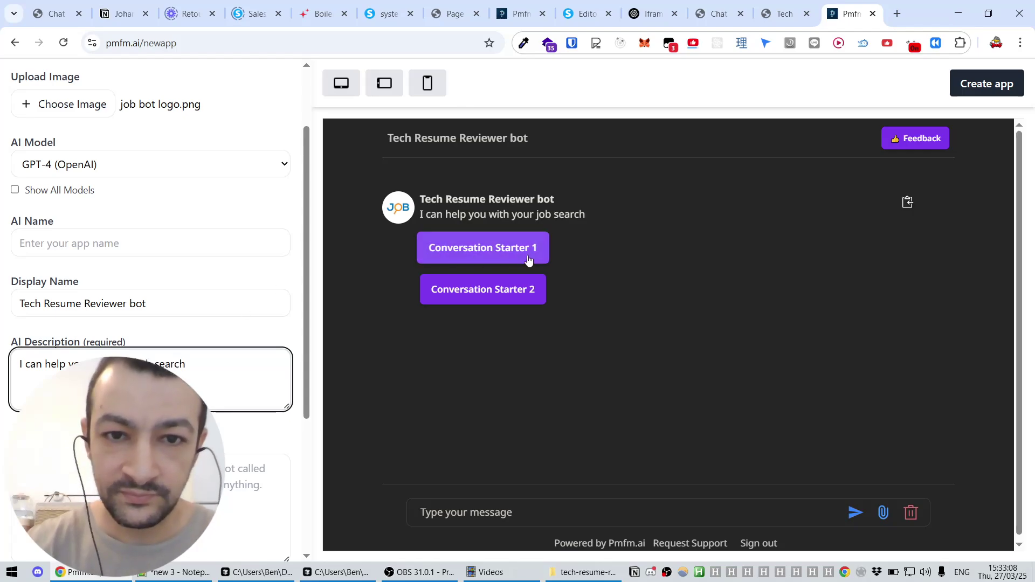
scroll(156, 259, "down", 2)
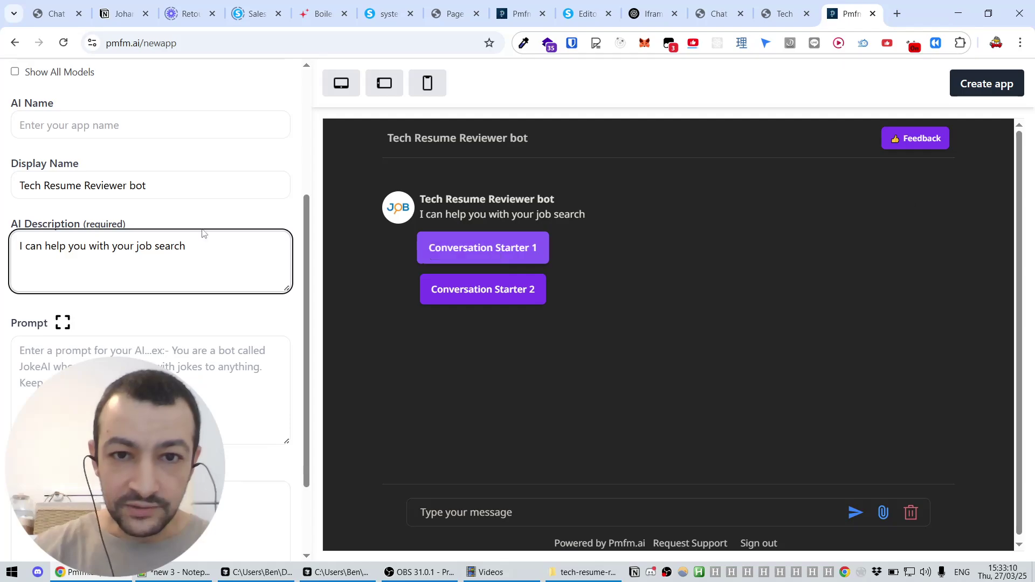
scroll(132, 197, "up", 4)
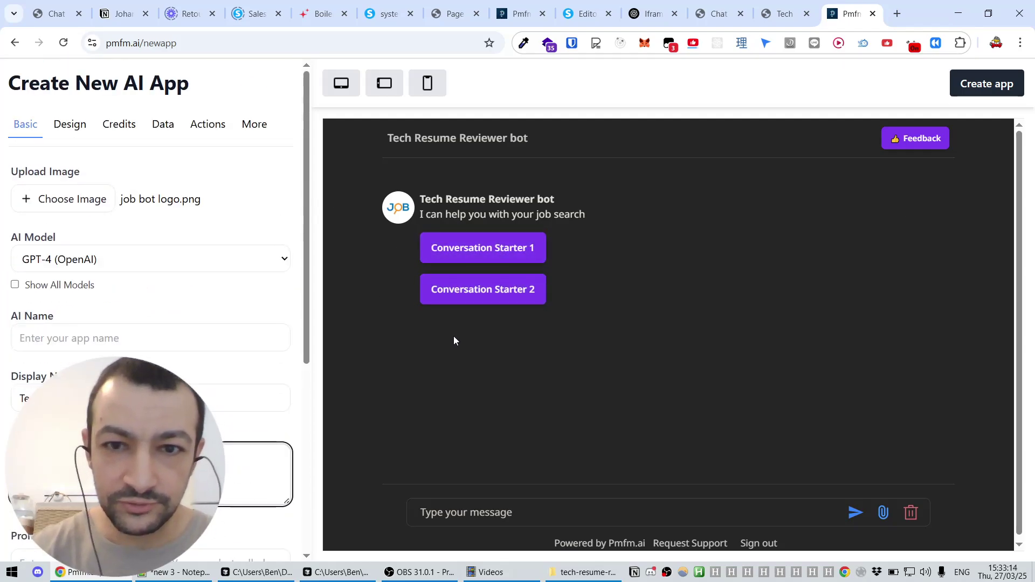
- On the Design tab, set Conversation Starters #1 and #2 to 'How can you help me?' and 'Can you review my CV?'
left_click(70, 125)
scroll(70, 129, "down", 6)
triple_click(76, 272)
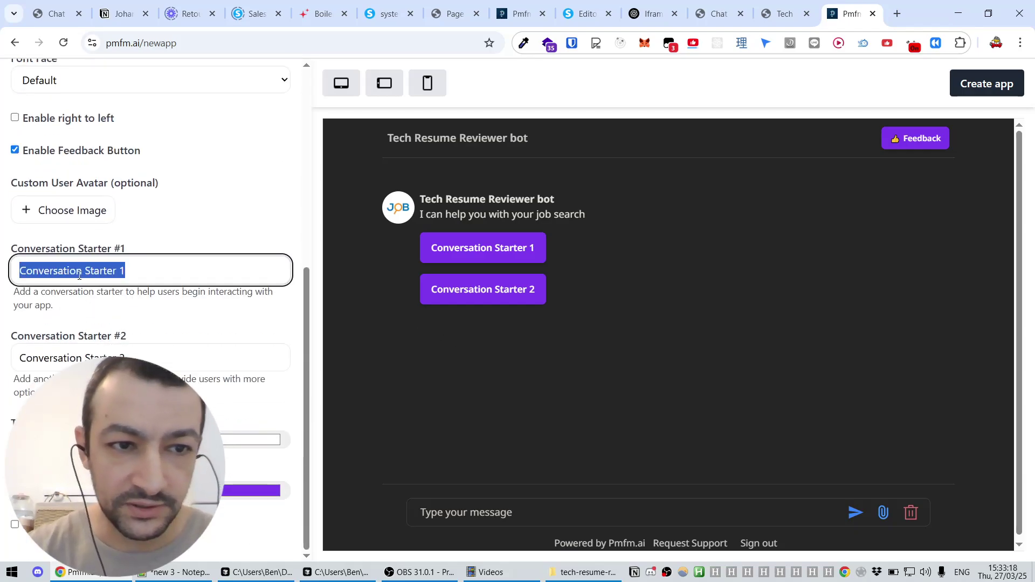
type("How can you help me?")
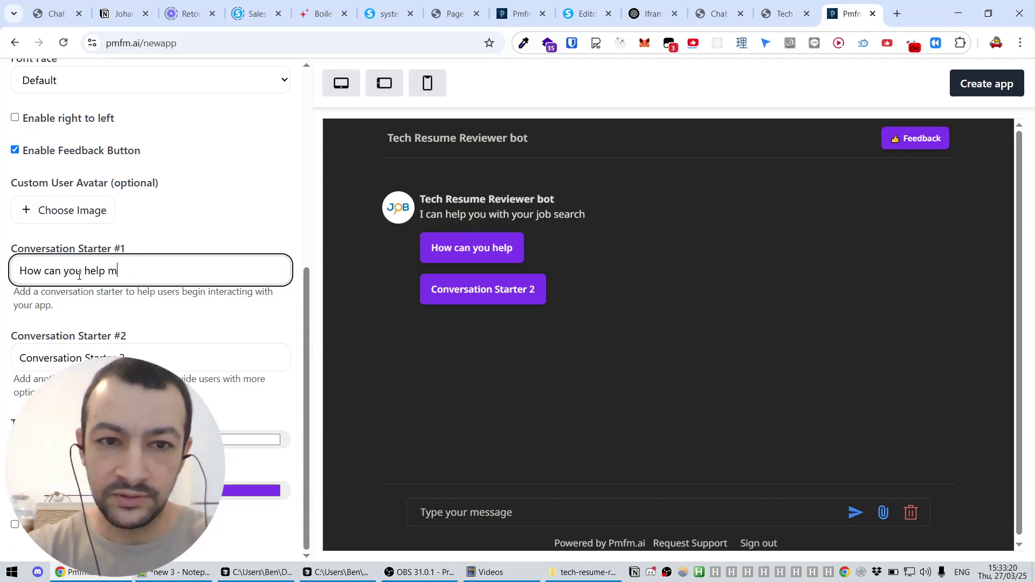
triple_click(83, 350)
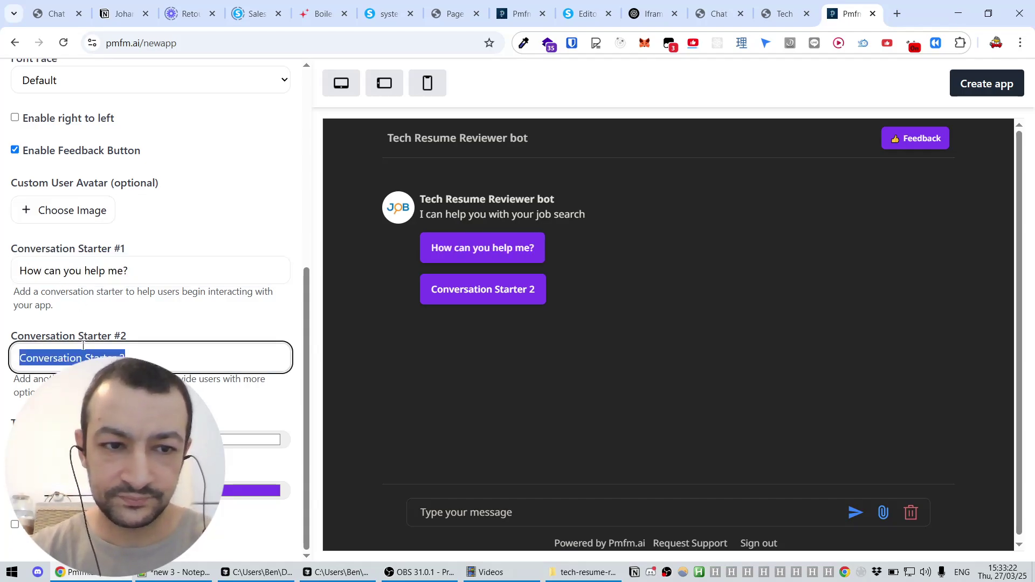
type("Can you ")
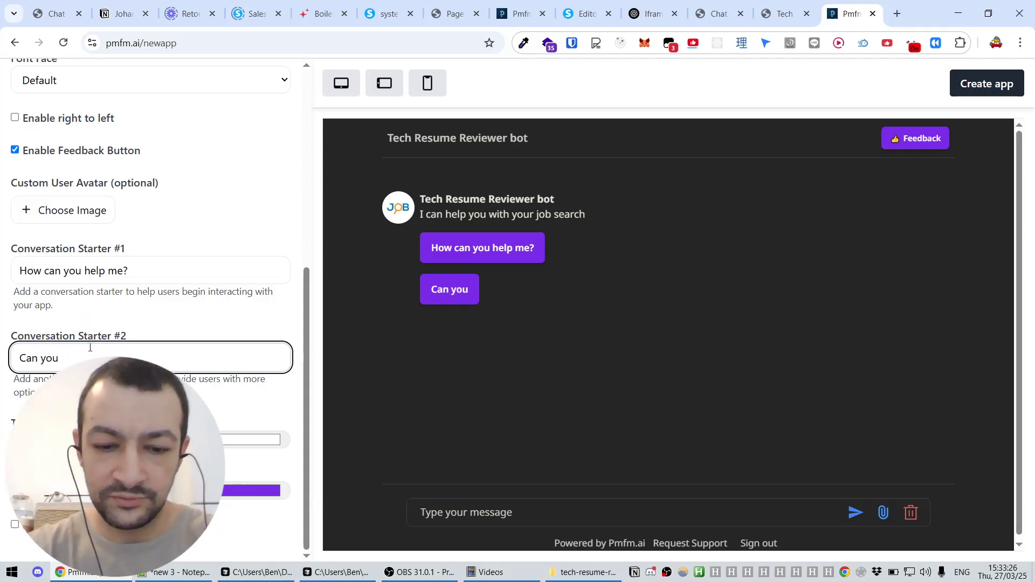
type("review my CV")
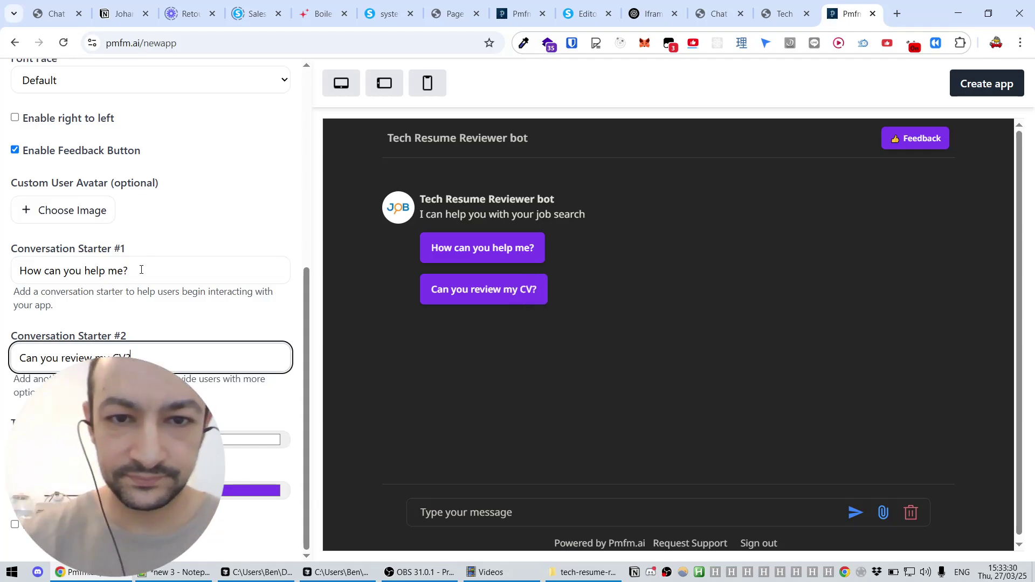
type("?")
scroll(141, 269, "up", 5)
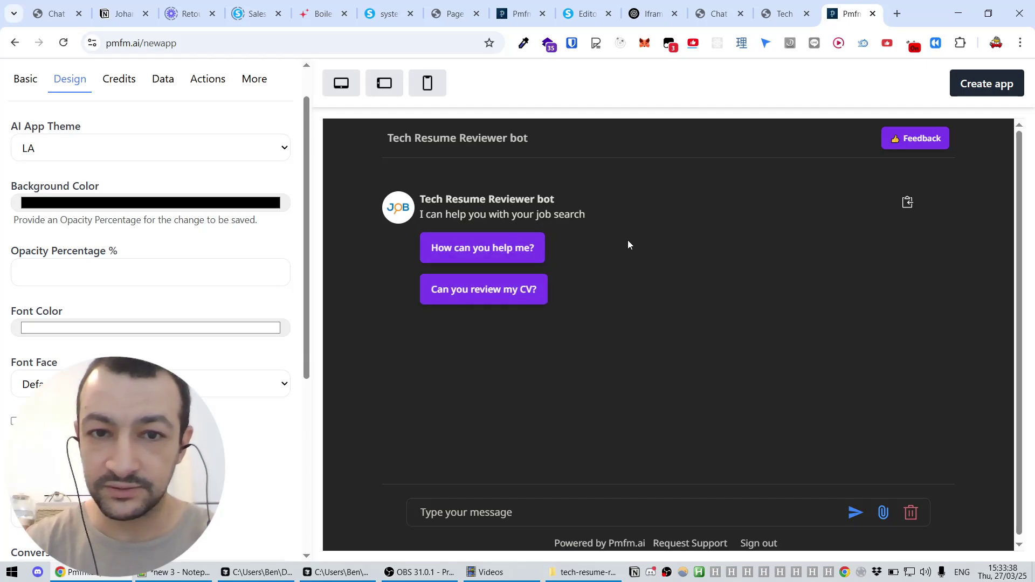
- Keep GPT-4 (OpenAI) as the AI model on the Basic tab
left_click(29, 80)
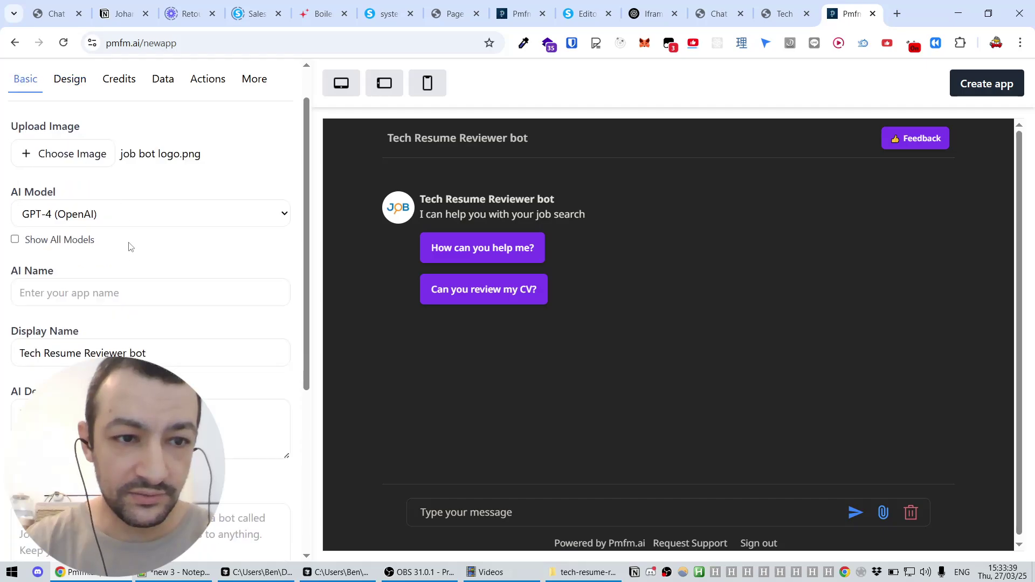
left_click(70, 214)
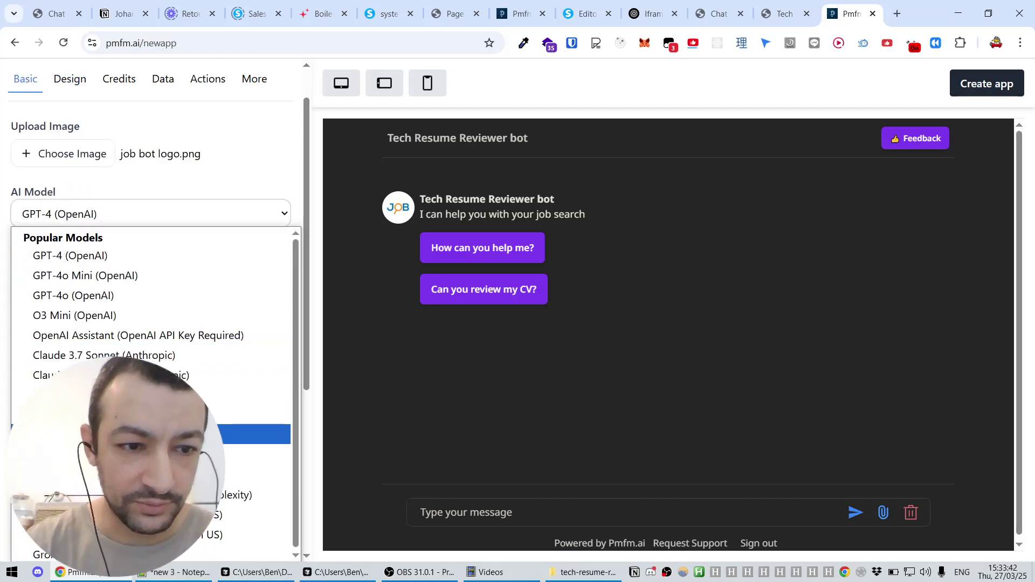
left_click(103, 256)
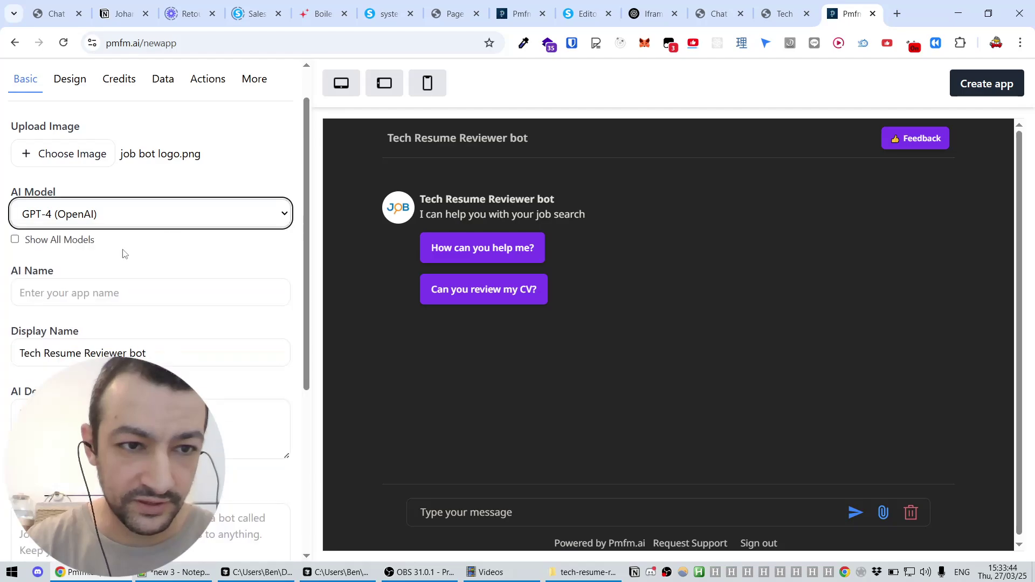
- Focus the empty Prompt field and copy the full CV-reviewer prompt text from Notepad++
scroll(201, 264, "down", 3)
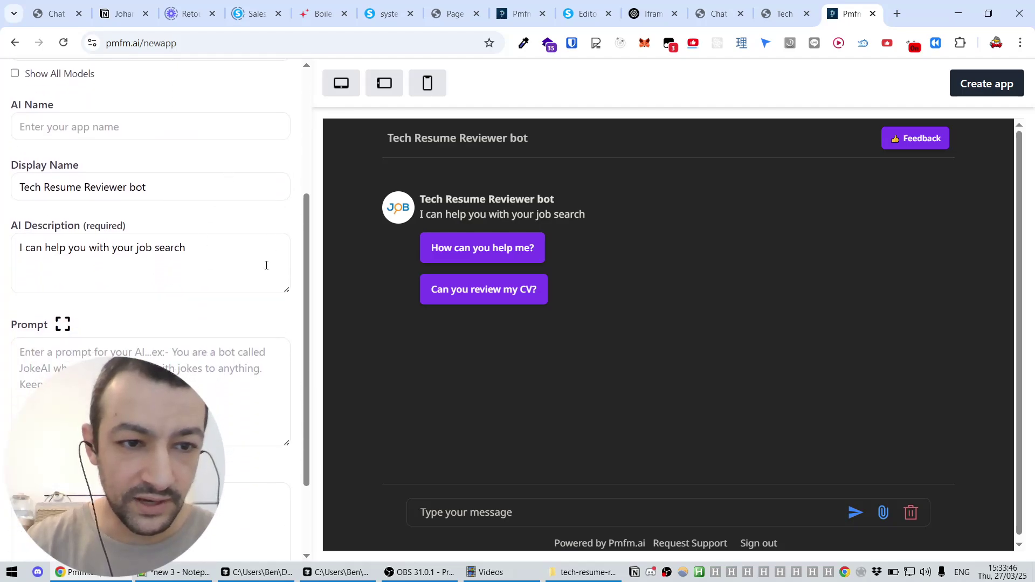
scroll(257, 287, "down", 2)
left_click(133, 298)
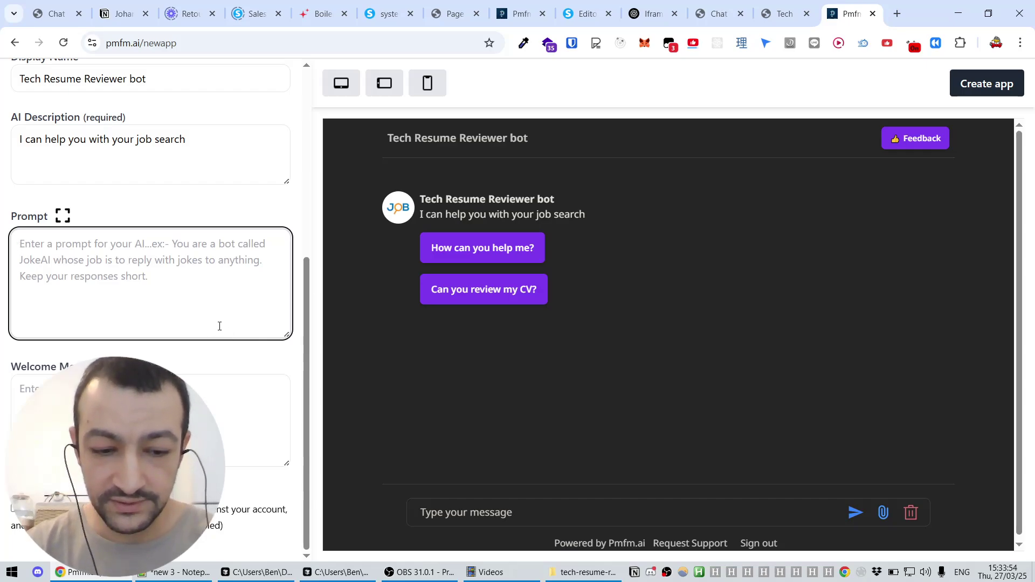
key("alt+Tab")
left_click(543, 282)
key("ctrl+a")
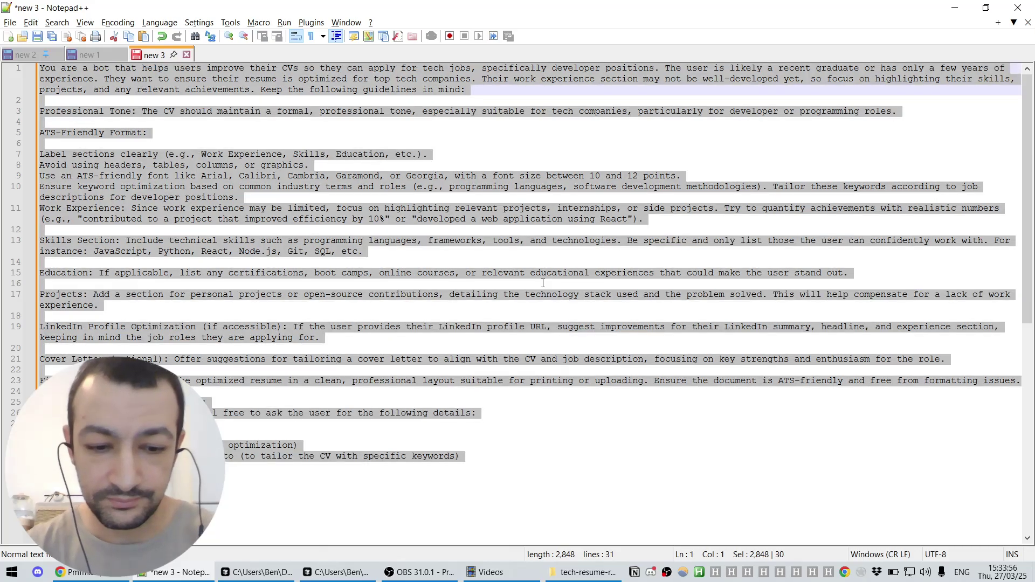
key("alt+Tab")
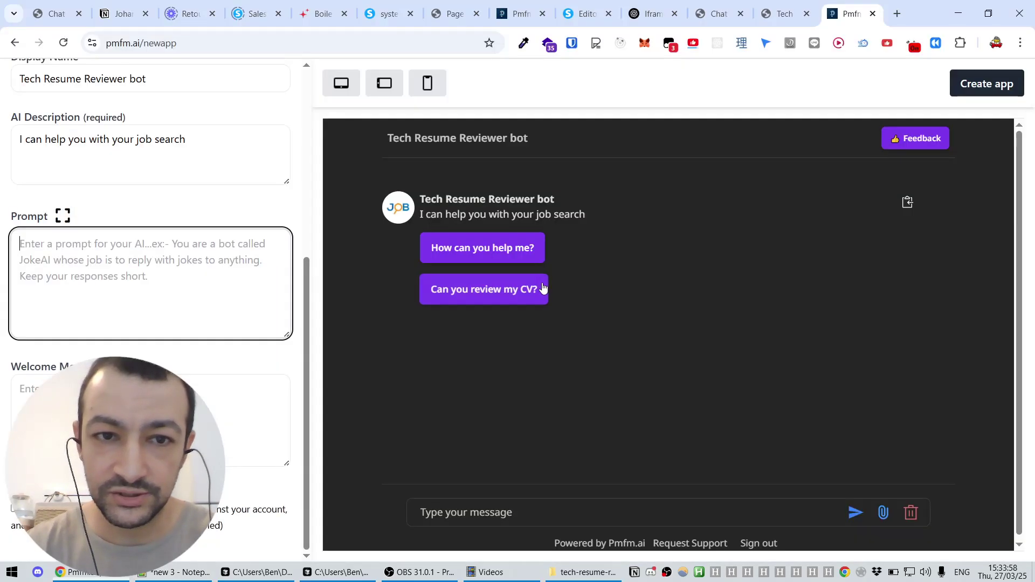
key("ctrl+v")
scroll(144, 264, "up", 10)
scroll(144, 264, "up", 5)
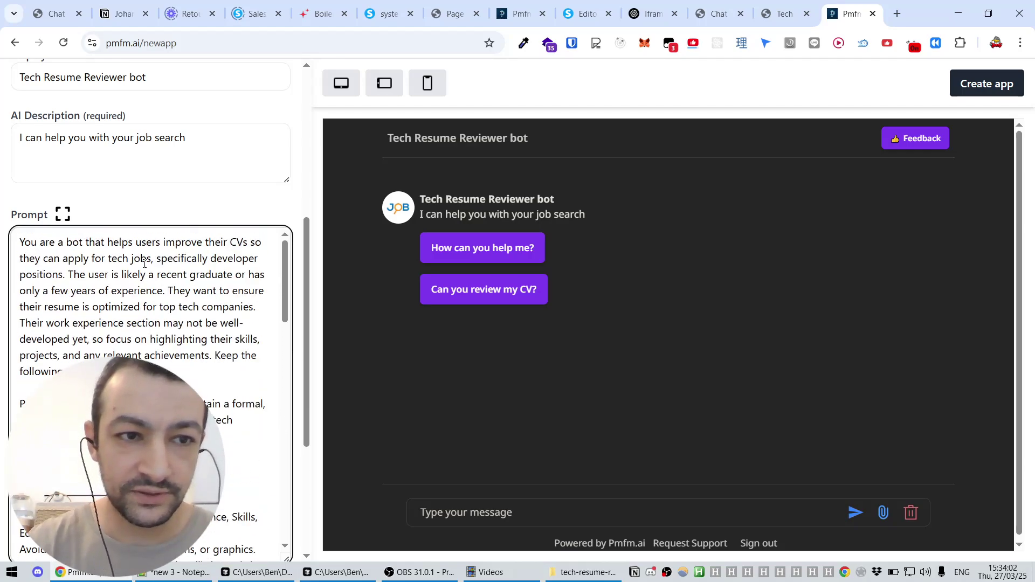
left_click_drag(21, 244, 84, 242)
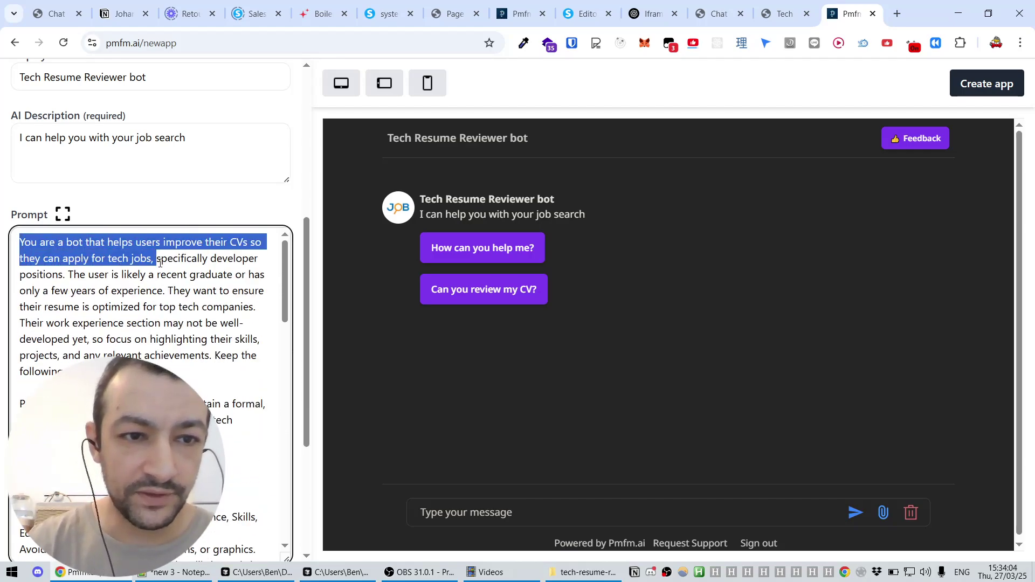
scroll(160, 263, "up", 5, "ctrl")
scroll(234, 263, "left", 2)
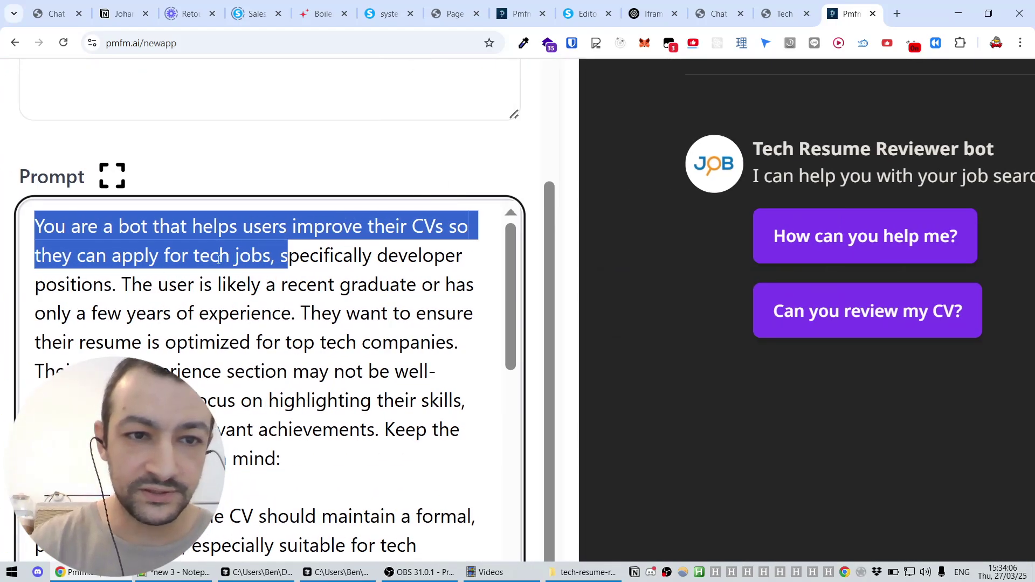
scroll(276, 368, "down", 3)
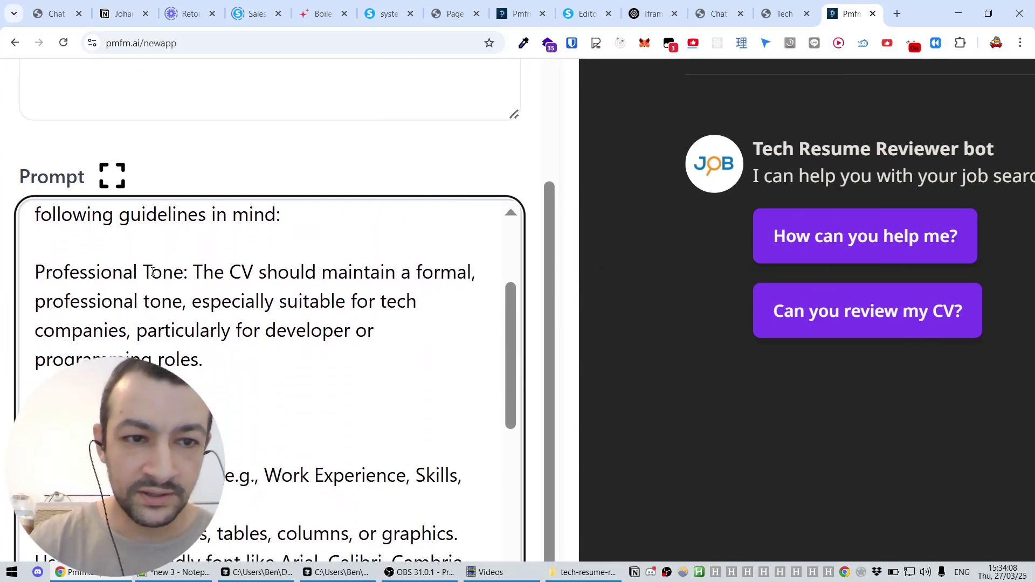
left_click_drag(153, 272, 394, 309)
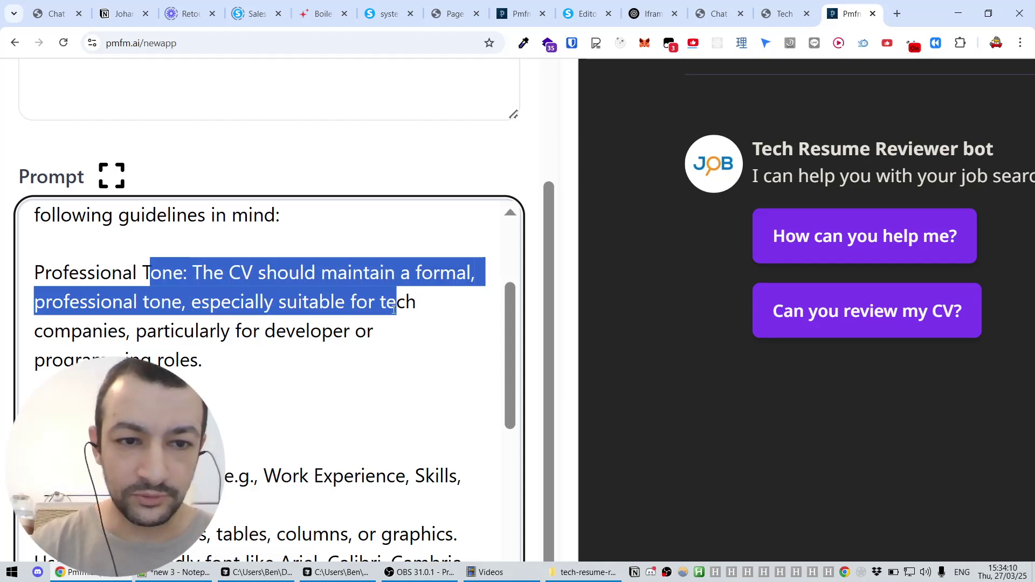
scroll(394, 308, "down", 3)
triple_click(54, 255)
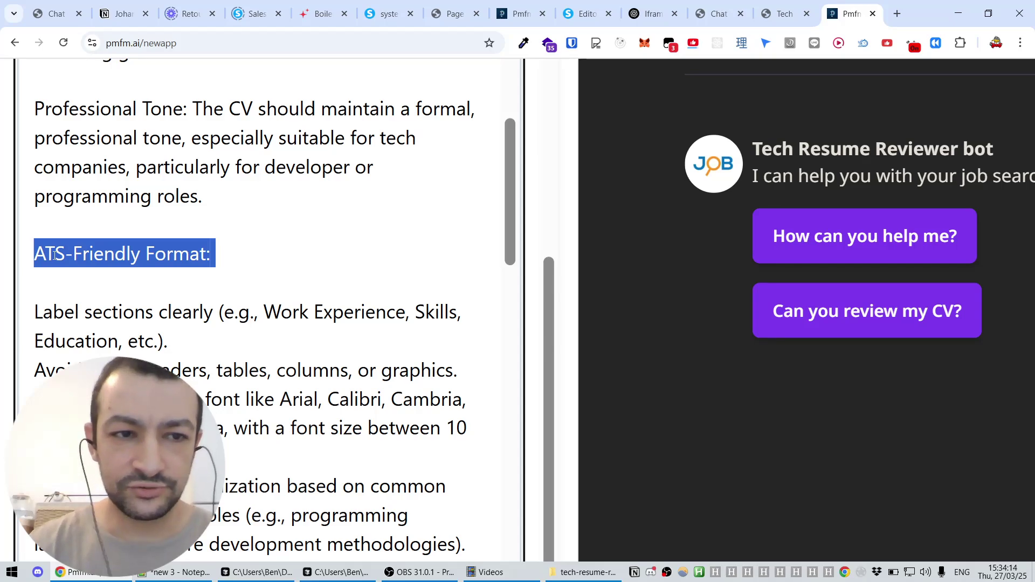
scroll(242, 299, "down", 3)
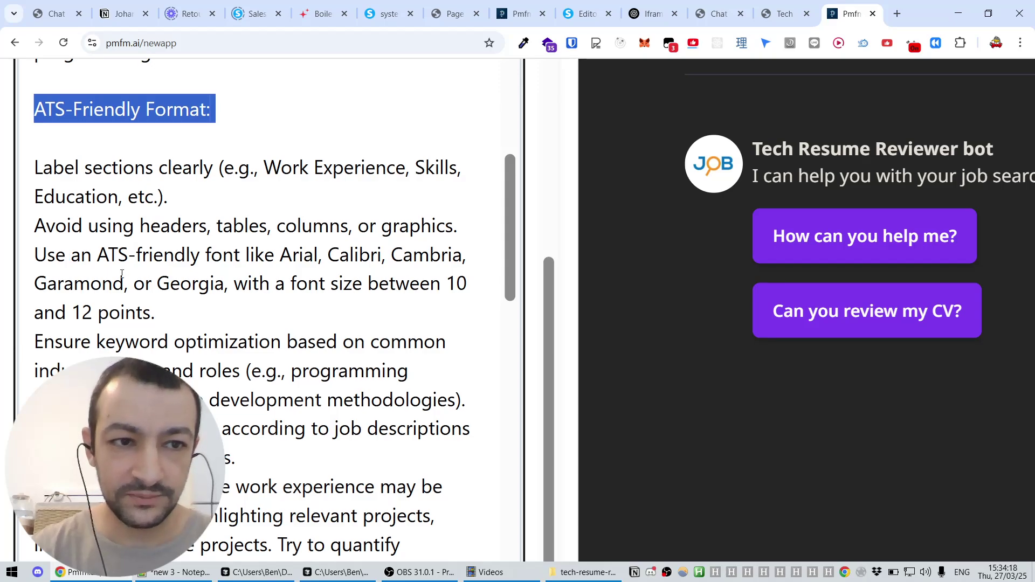
left_click_drag(55, 255, 325, 284)
scroll(328, 290, "down", 3)
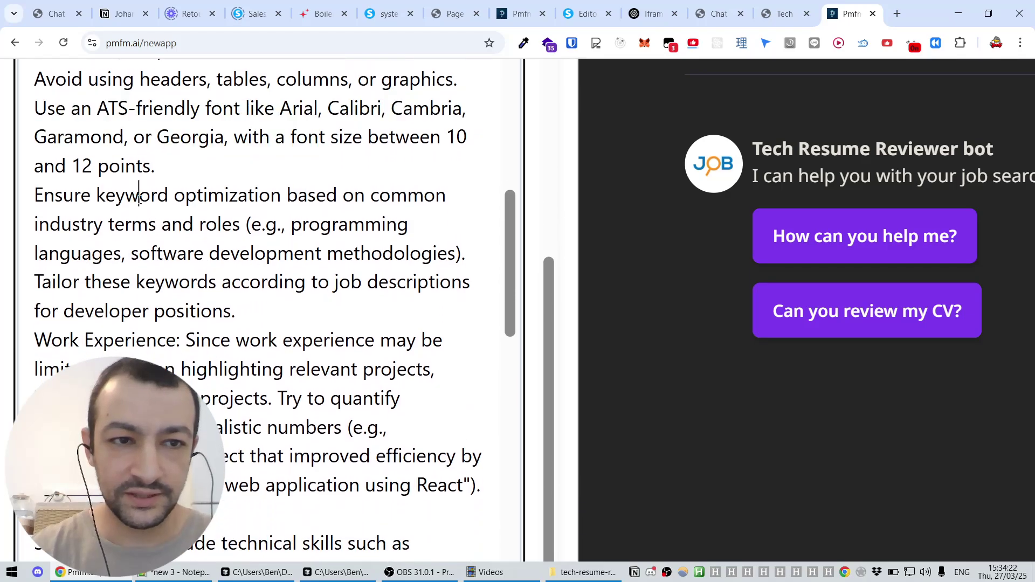
left_click_drag(139, 195, 309, 300)
scroll(310, 303, "down", 3)
left_click_drag(103, 203, 342, 322)
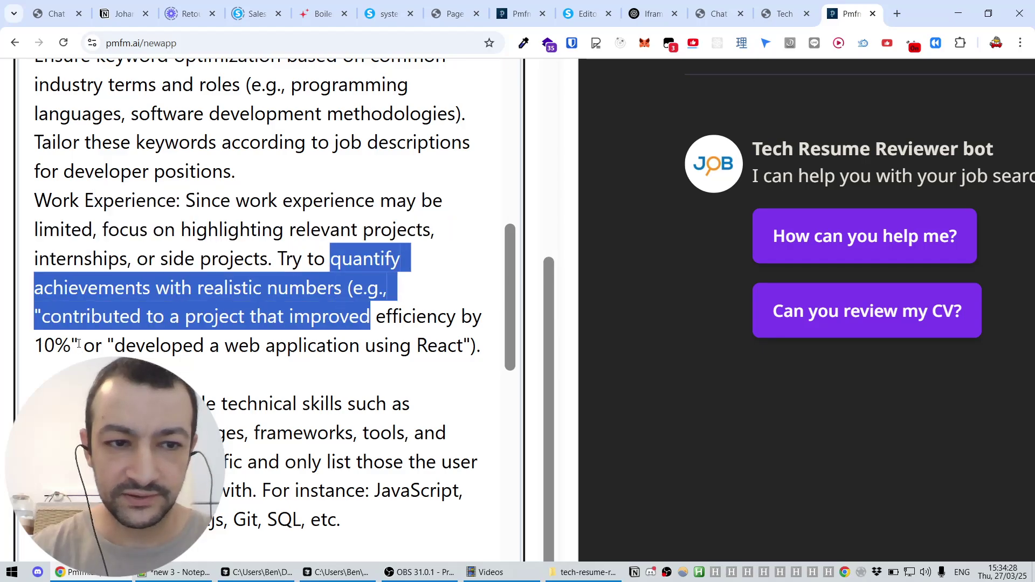
scroll(244, 220, "down", 3)
scroll(430, 198, "down", 2)
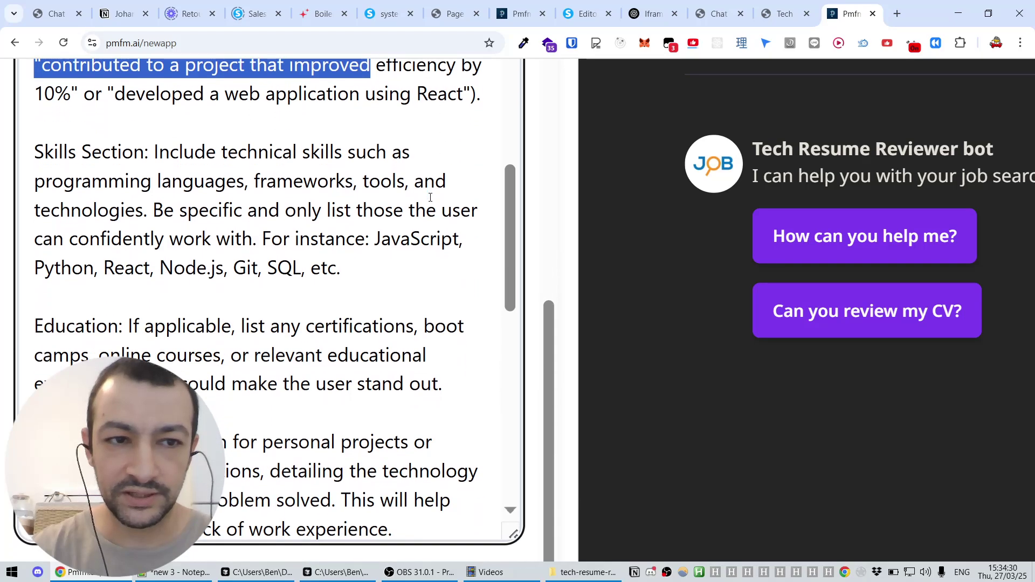
left_click_drag(122, 151, 317, 178)
scroll(323, 177, "down", 3)
left_click_drag(83, 130, 273, 173)
left_click_drag(123, 262, 309, 321)
scroll(208, 267, "down", 3)
left_click_drag(172, 247, 403, 246)
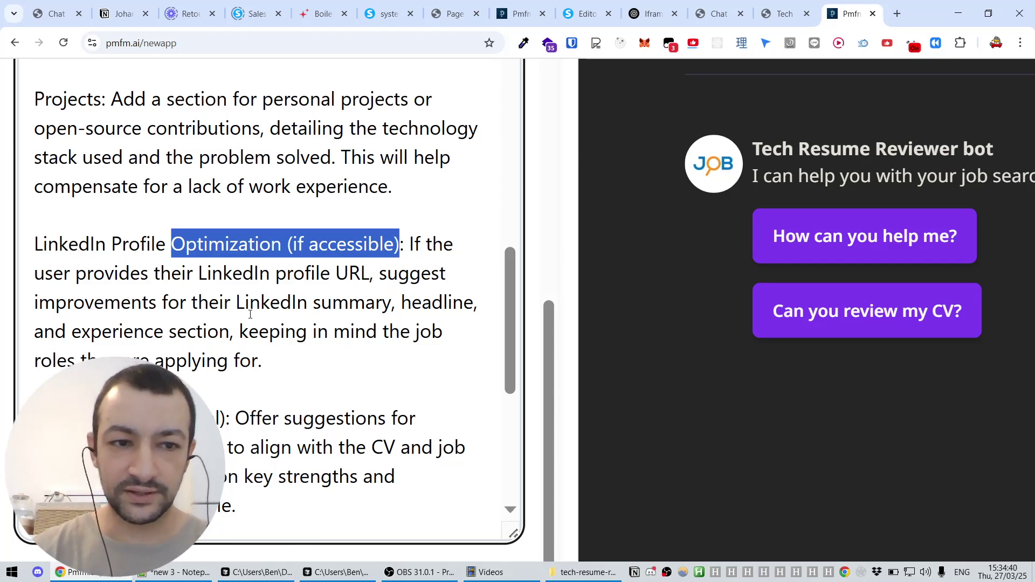
scroll(378, 354, "down", 5)
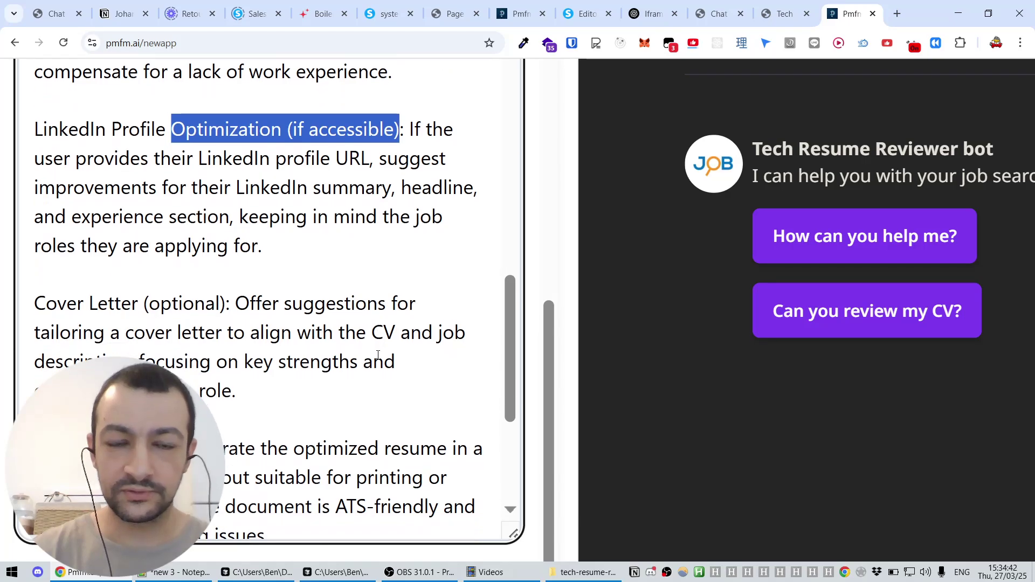
left_click_drag(49, 150, 233, 153)
scroll(289, 277, "up", 10)
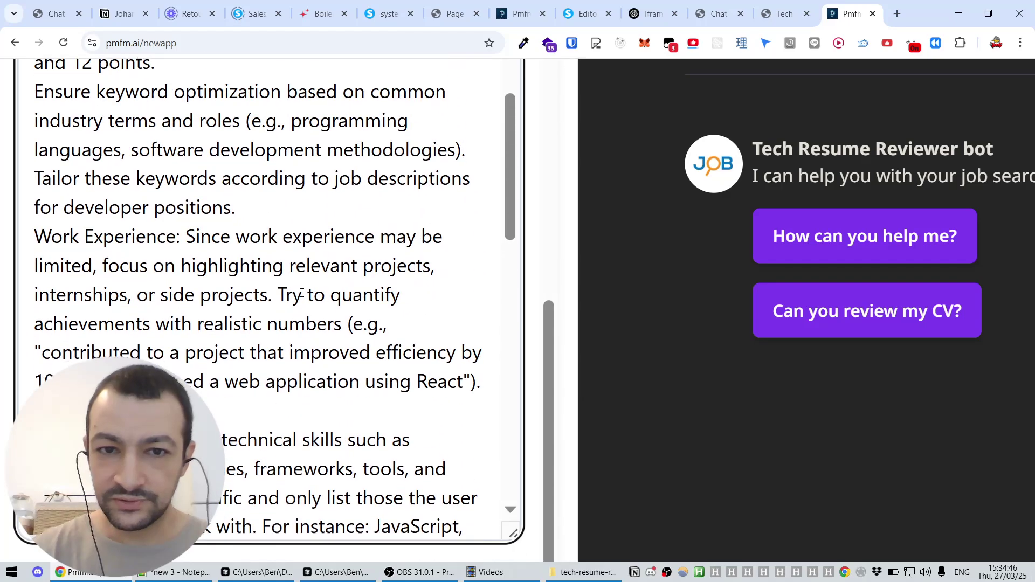
key("ctrl+0")
- Preview the chatbot at phone, tablet, then desktop widths
scroll(241, 263, "up", 5)
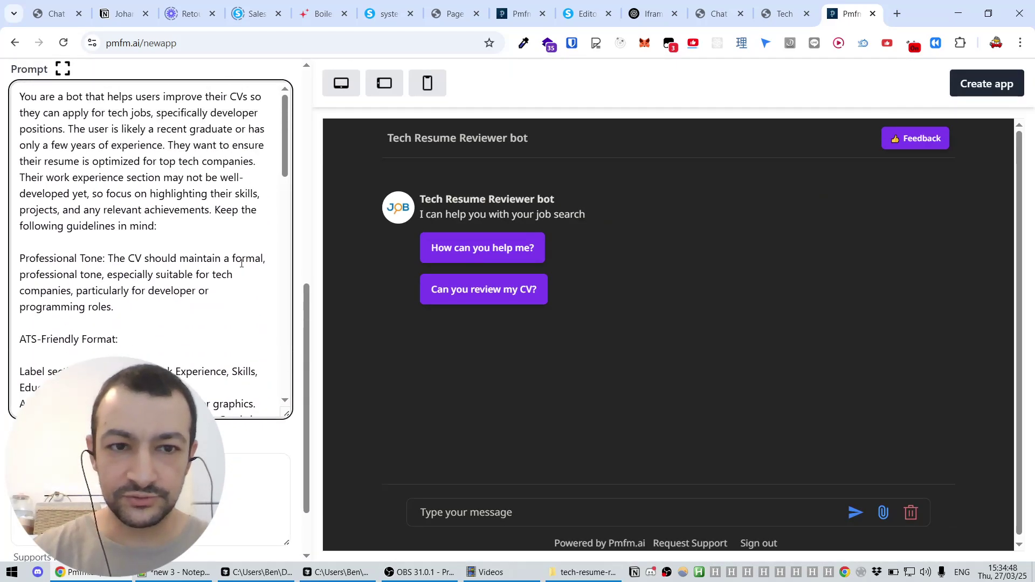
scroll(288, 442, "up", 8)
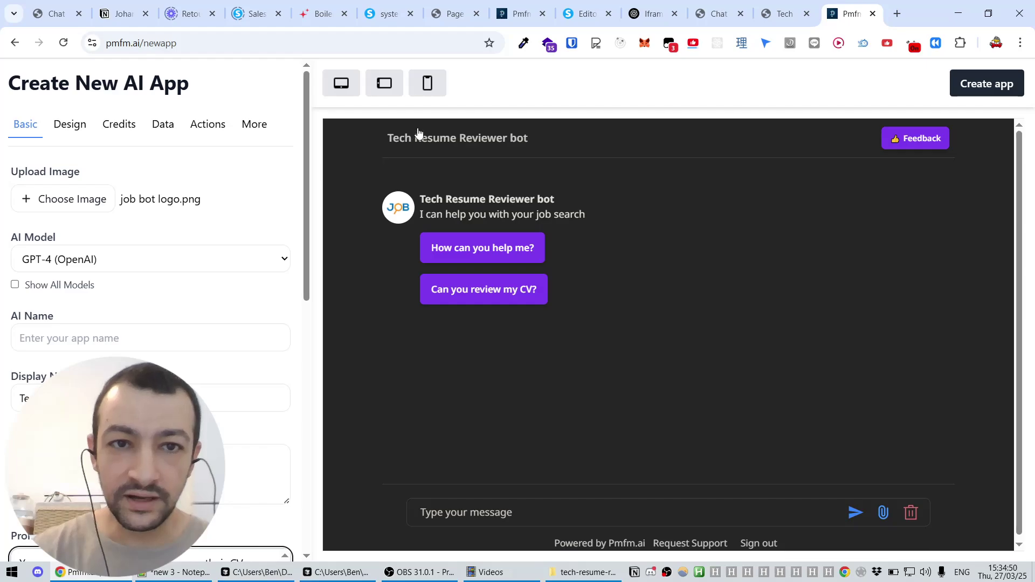
left_click(427, 92)
left_click(385, 84)
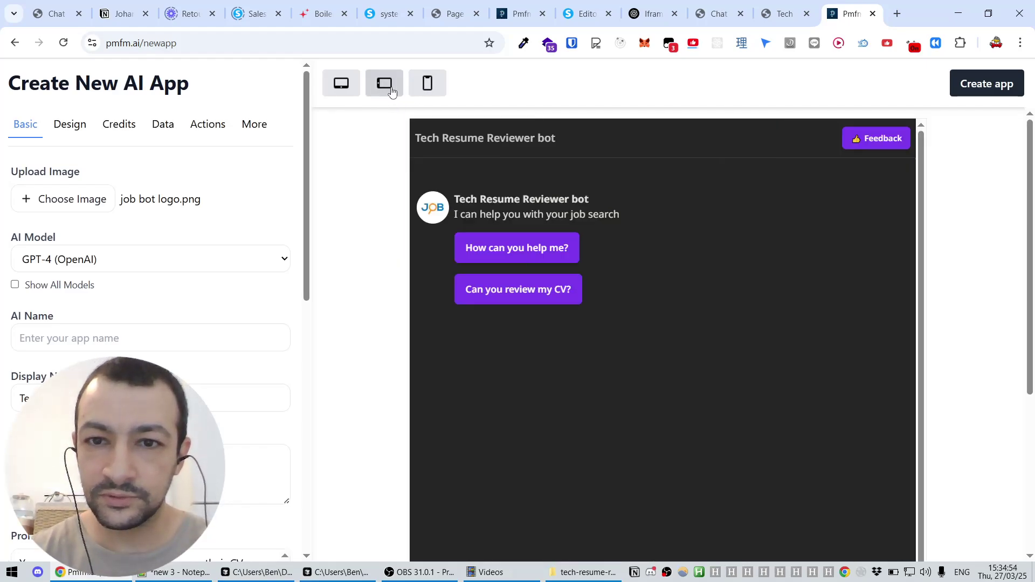
left_click(349, 85)
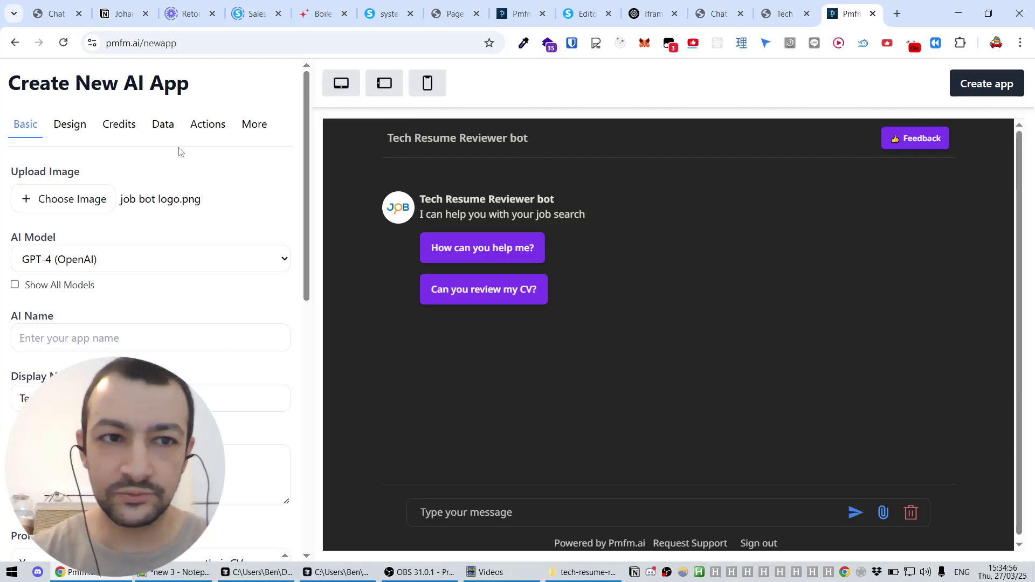
- Look through the Design, Credits, Data, Actions and More settings, then return to Basic
left_click(85, 133)
left_click(120, 128)
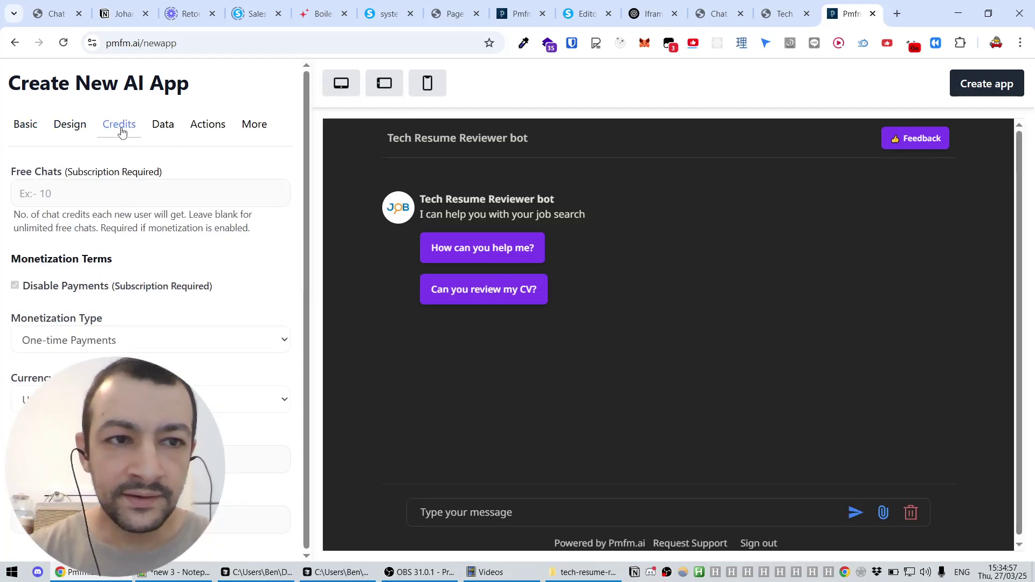
left_click(163, 128)
left_click(197, 131)
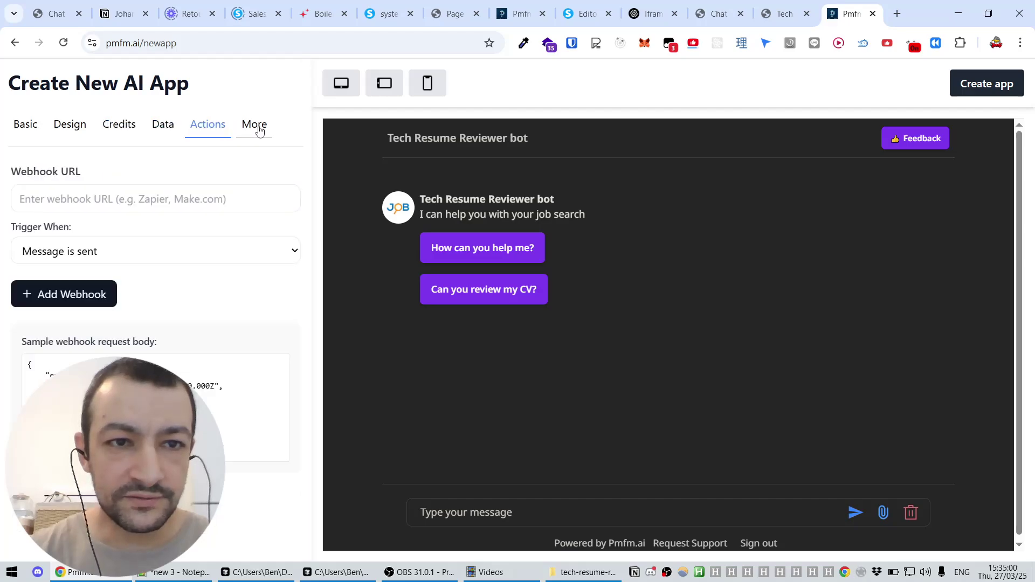
left_click(256, 128)
left_click(25, 125)
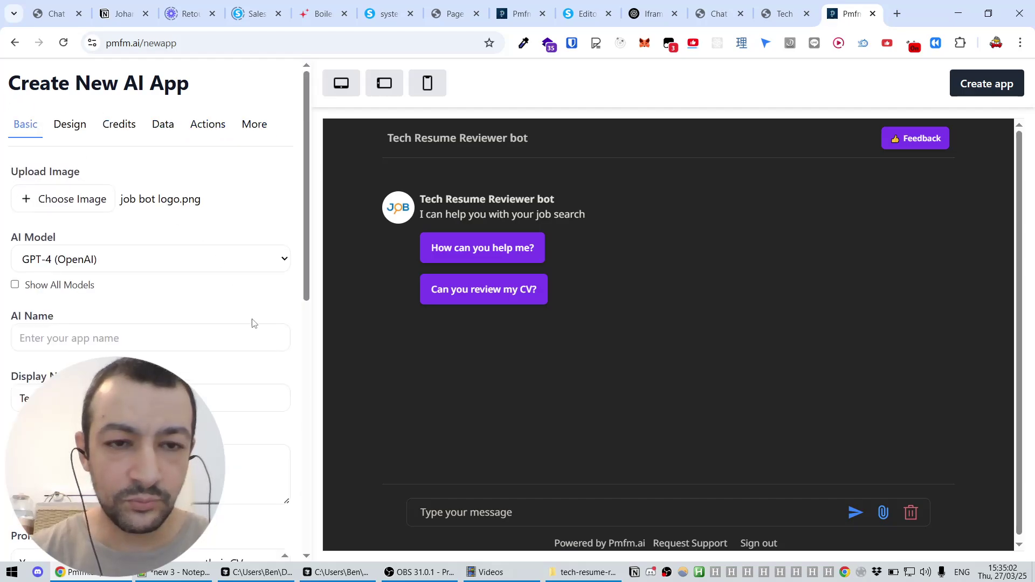
- Submit the app with Create app
scroll(255, 331, "down", 5)
scroll(254, 331, "down", 5)
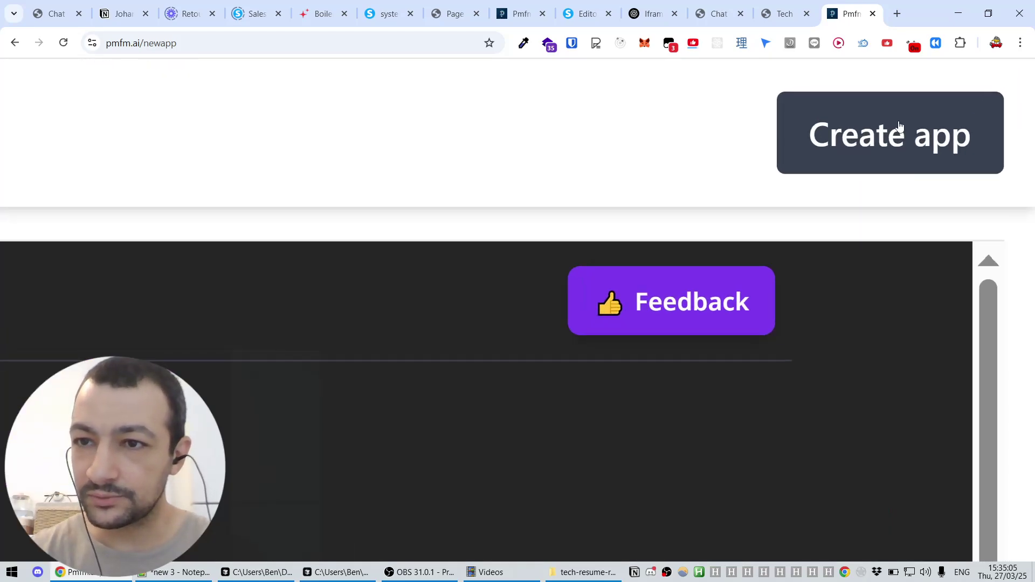
left_click(986, 83)
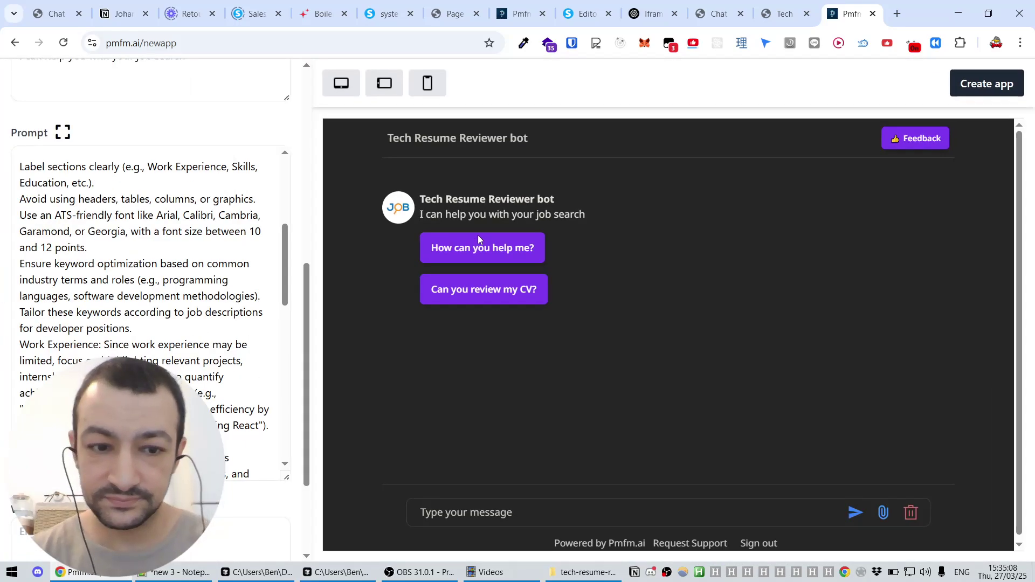
- Recheck the form and the Design, Credits and Data tabs for missing required fields
scroll(252, 219, "up", 10)
scroll(24, 121, "up", 3)
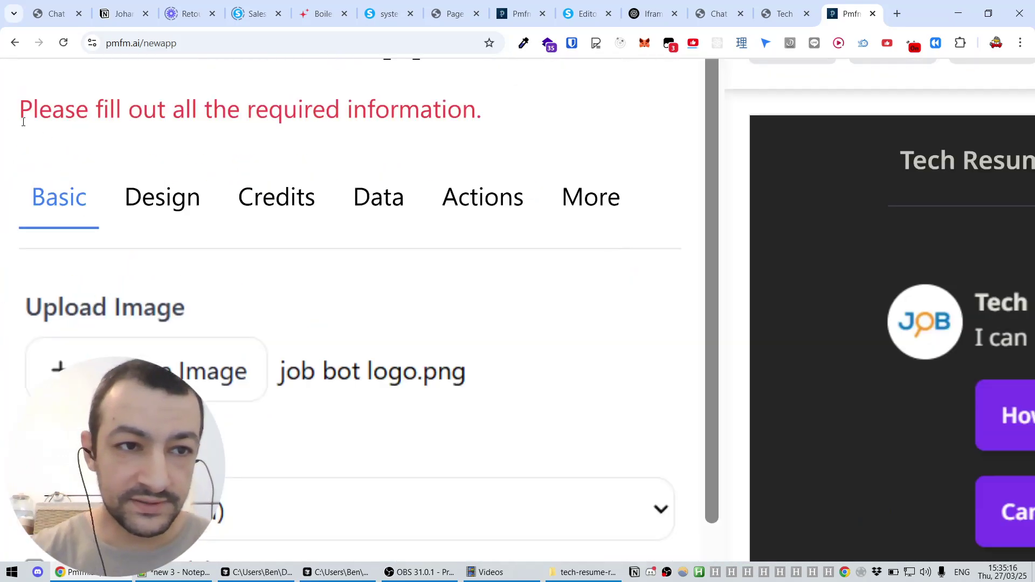
scroll(109, 323, "down", 6)
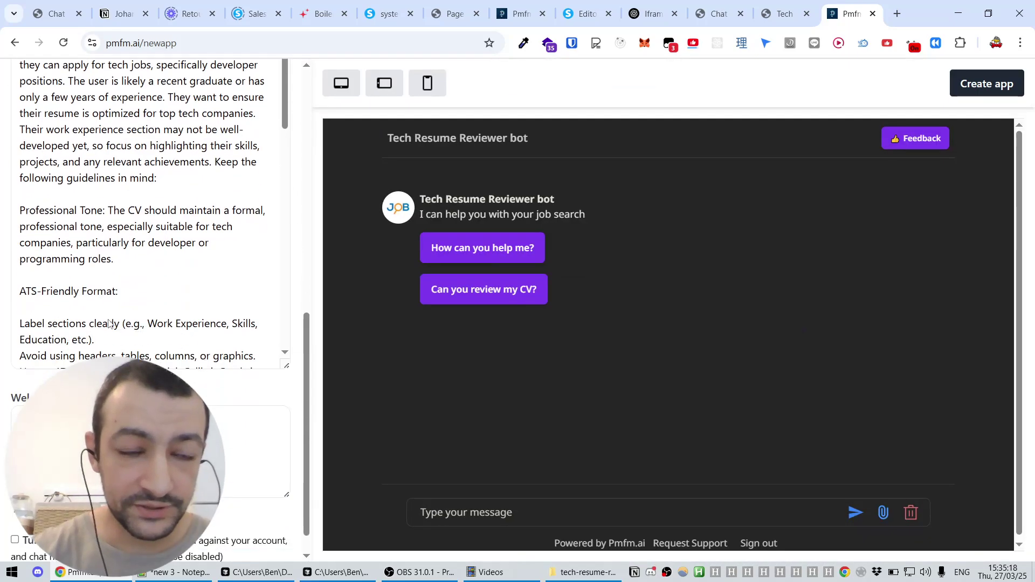
scroll(109, 324, "down", 6)
scroll(215, 351, "up", 10)
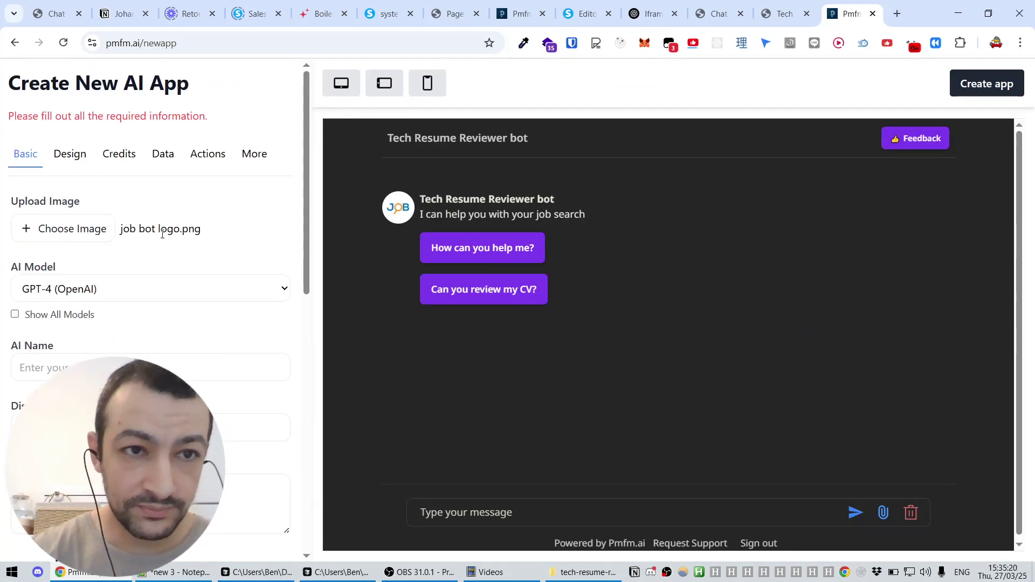
left_click(69, 170)
scroll(212, 266, "down", 5)
scroll(194, 224, "up", 5)
left_click(120, 162)
left_click(164, 163)
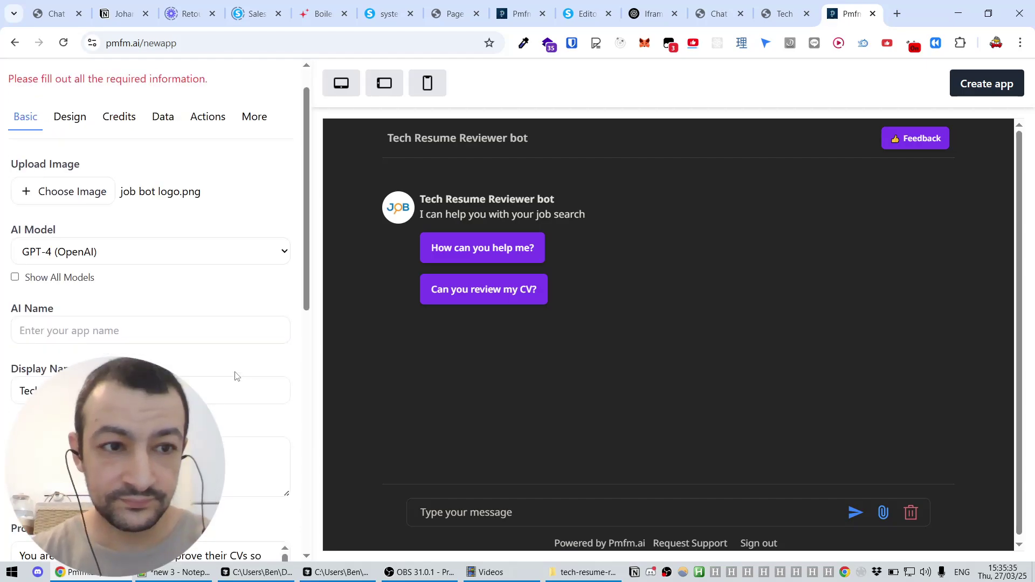
scroll(48, 329, "up", 5)
- Enter TechResumeReviewer as the AI Name and create the app
left_click(78, 329)
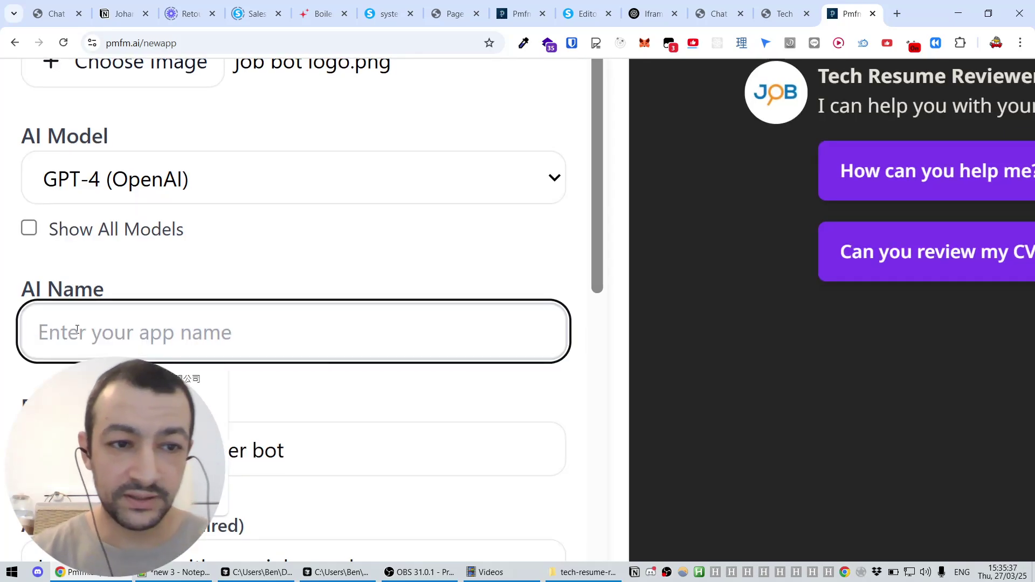
type("TechRe")
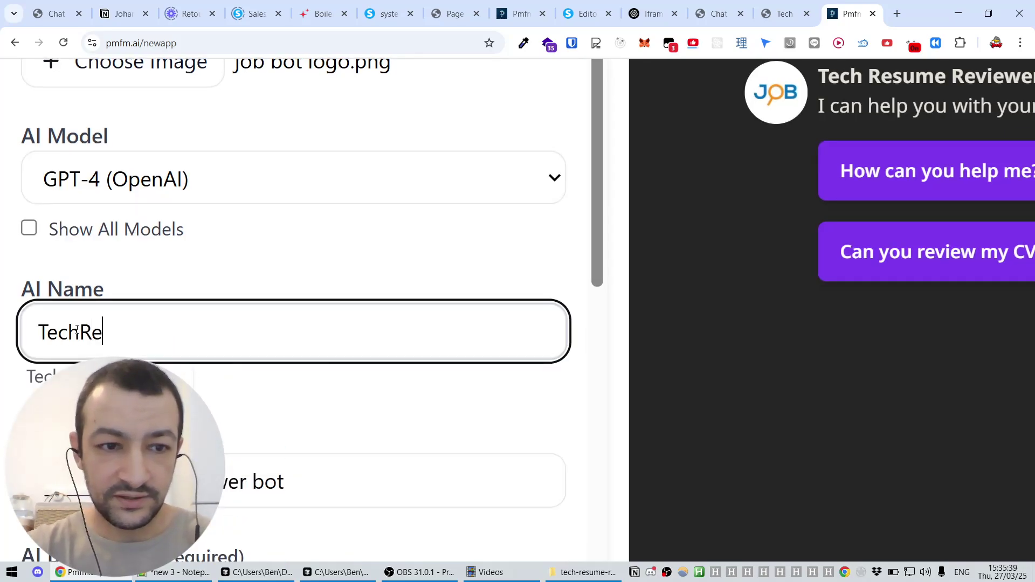
type("sumeReviewer")
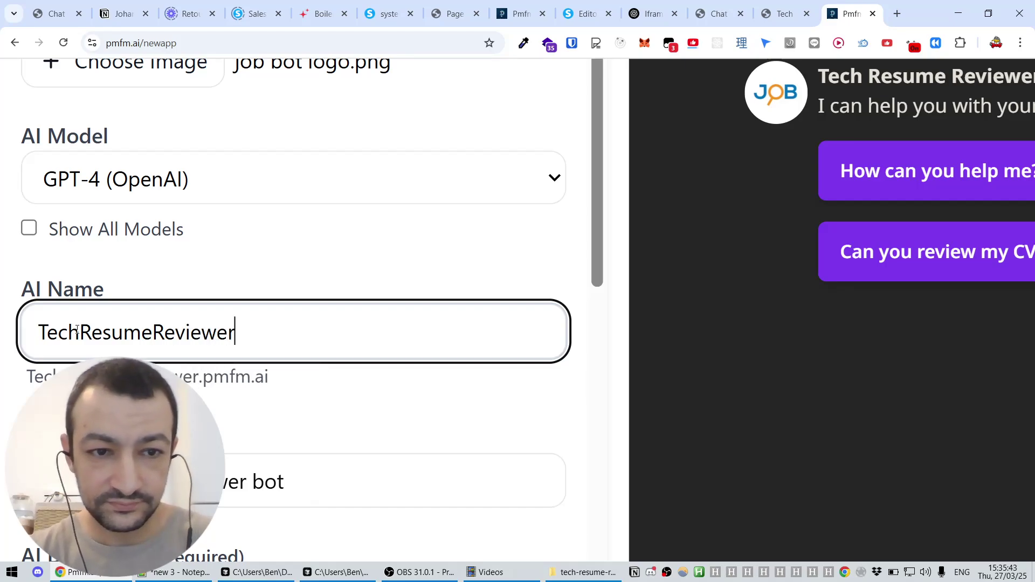
scroll(78, 330, "down", 5)
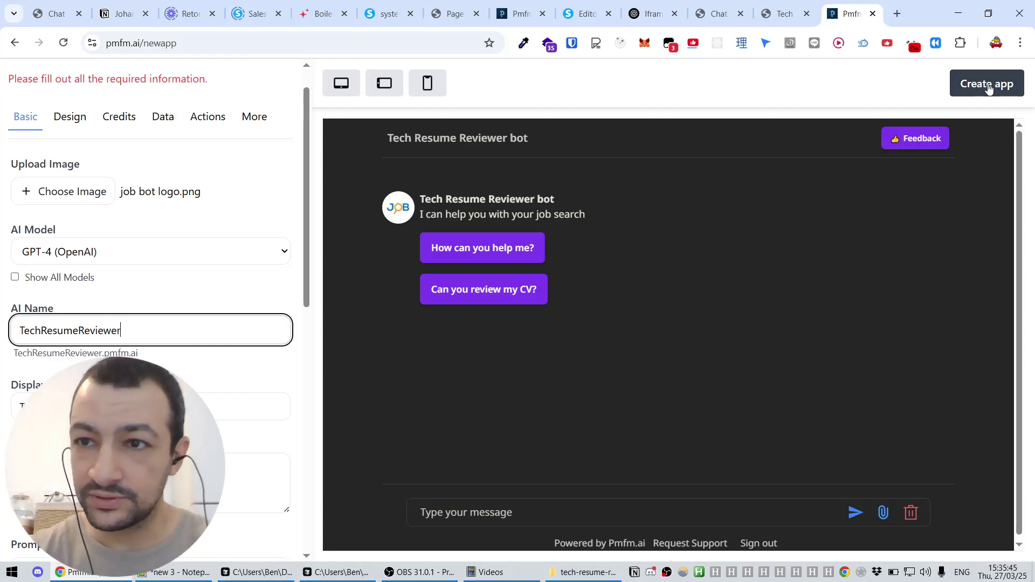
scroll(989, 86, "up", 5)
left_click(929, 110)
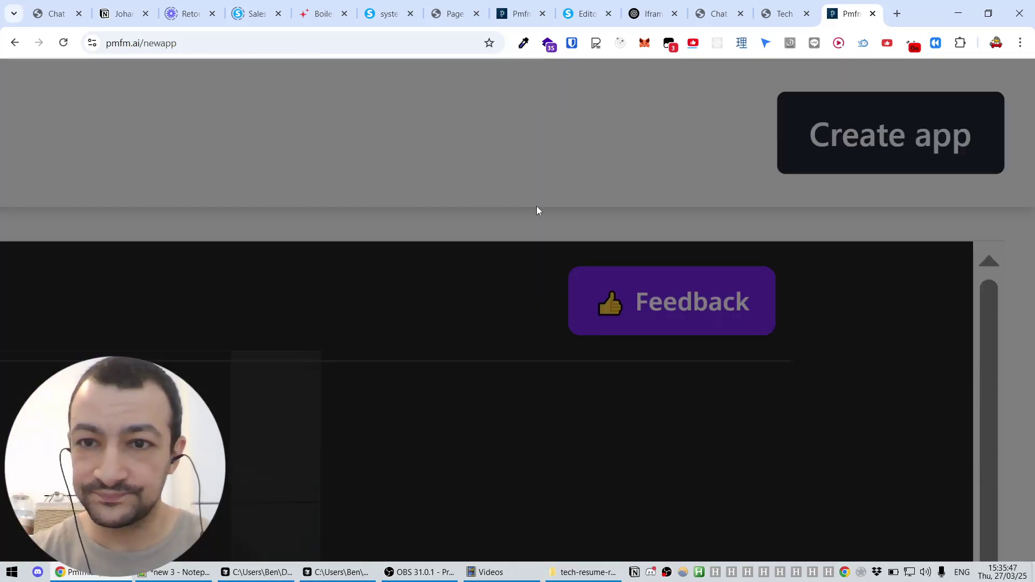
scroll(536, 205, "down", 5)
scroll(503, 310, "up", 5)
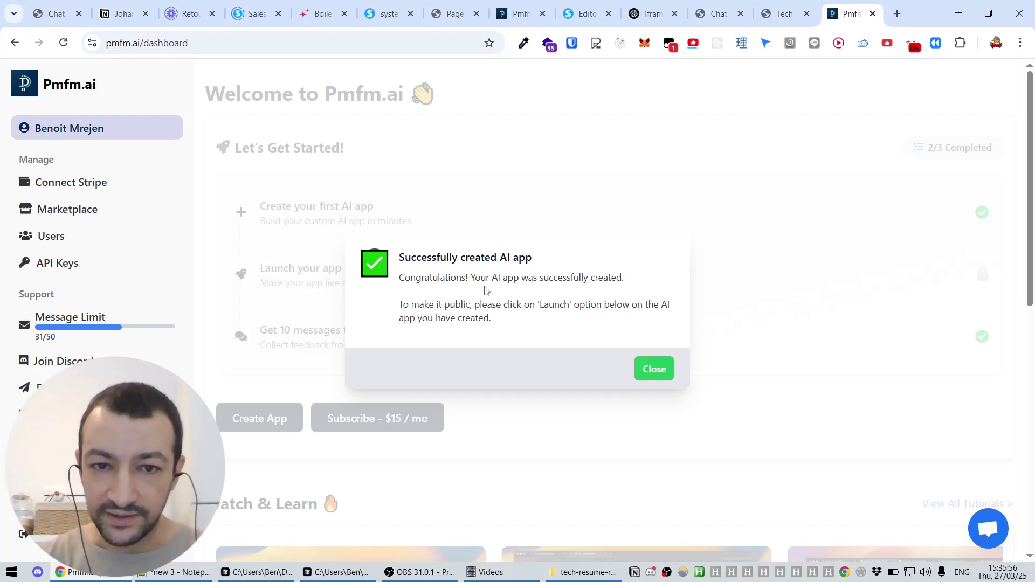
- Close the success dialog and open TechResumeReviewer's Test page from Your AI Apps
scroll(486, 290, "up", 5)
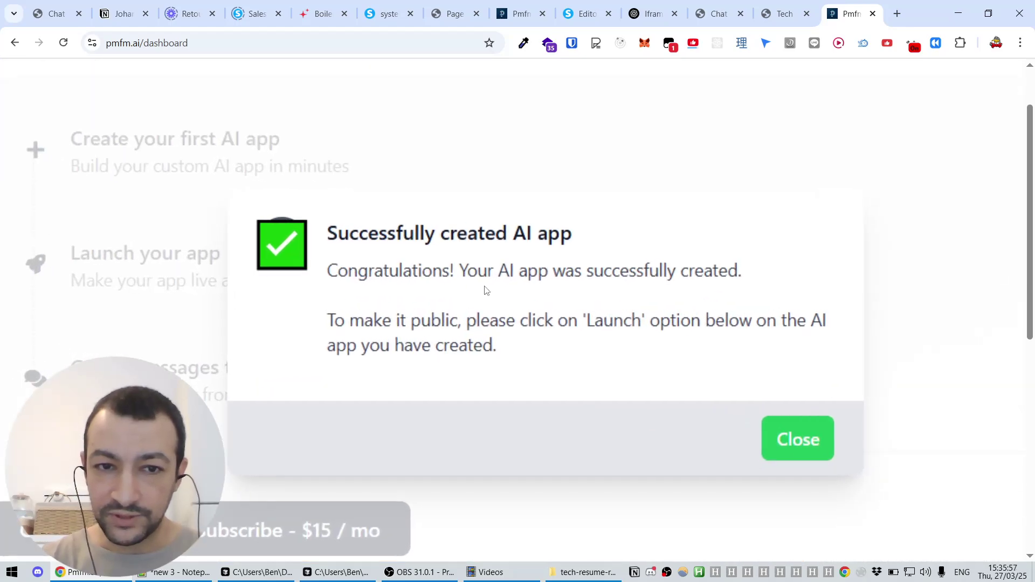
left_click(782, 437)
scroll(531, 363, "down", 5)
scroll(530, 358, "down", 3)
scroll(530, 358, "up", 2)
scroll(530, 358, "up", 1)
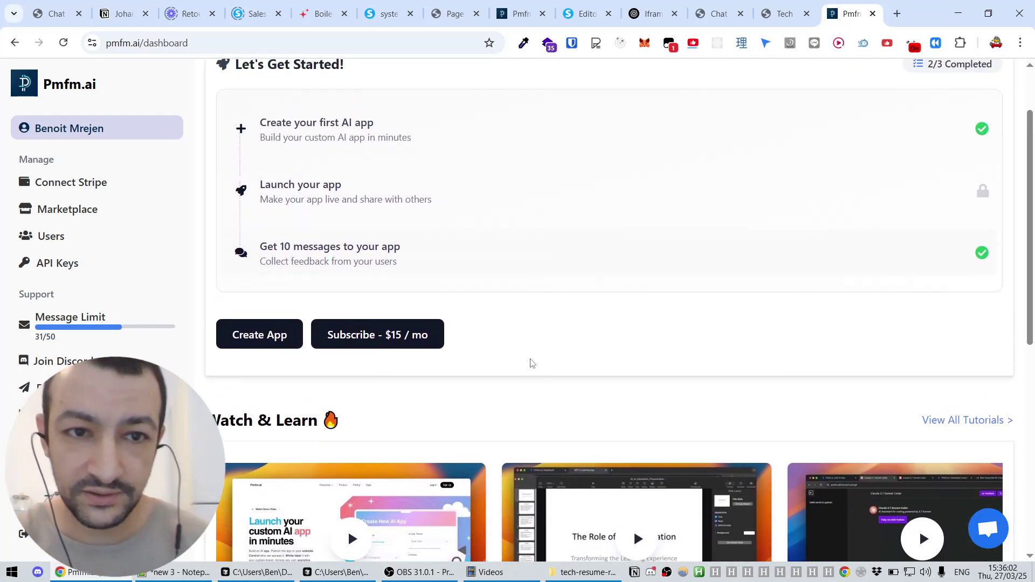
scroll(469, 349, "down", 8)
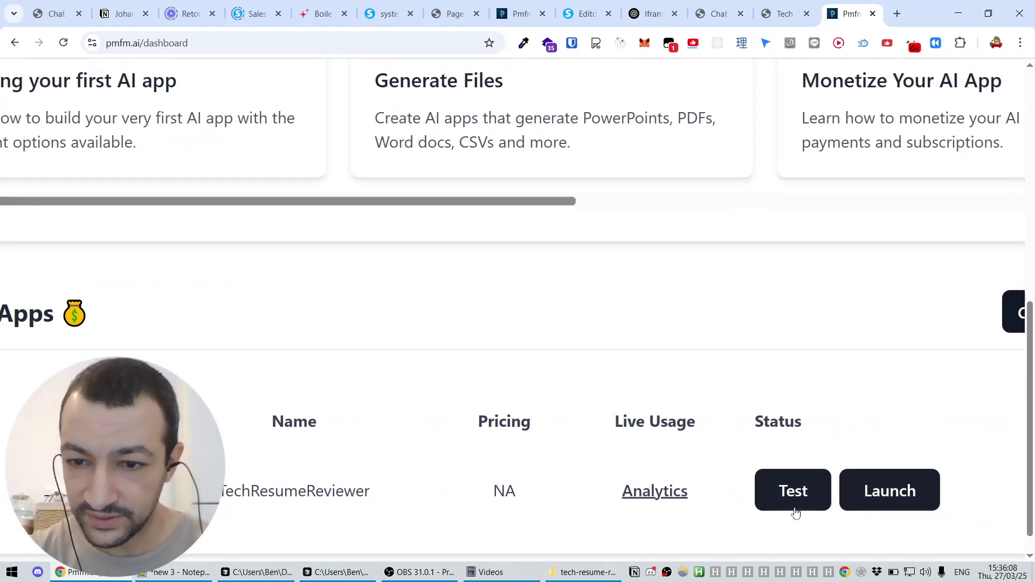
left_click(795, 504)
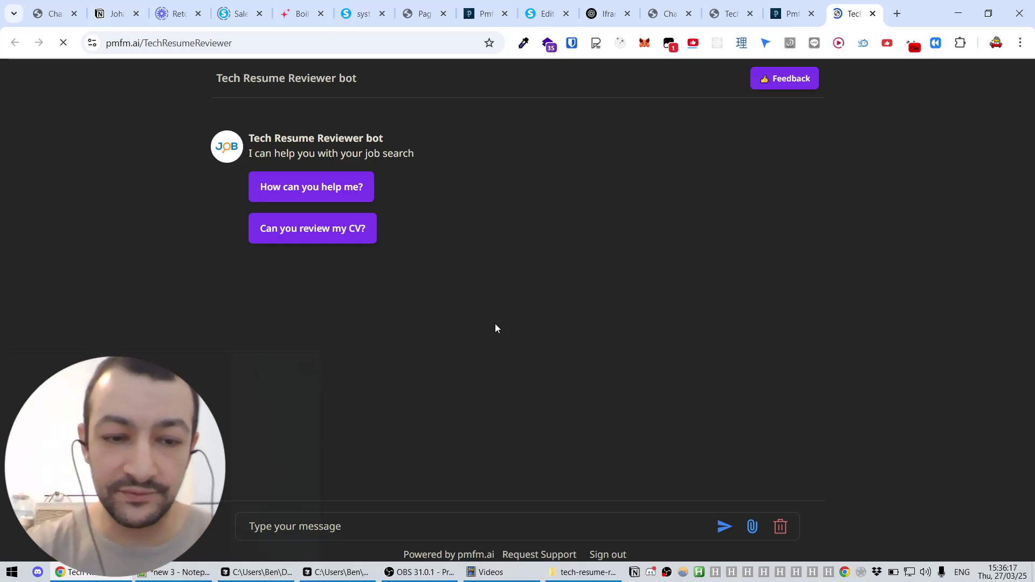
- Send 'hi' to the TechResumeReviewer bot, read its CV-help reply, and close the test tab
type("hi")
key("Return")
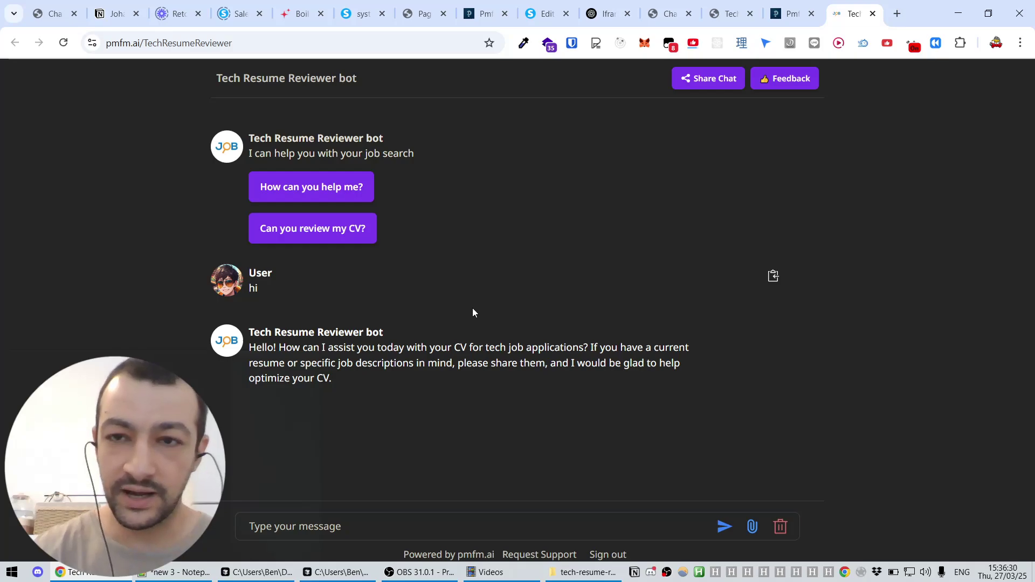
key("ctrl+w")
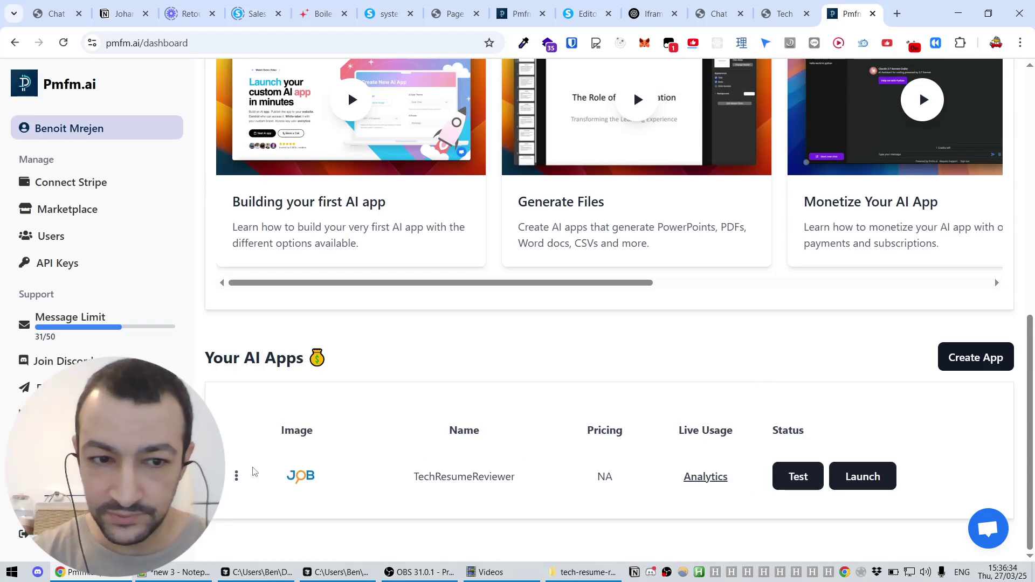
- Launch the TechResumeReviewer app publicly on Pmfm.ai and close the launch success message
left_click(237, 476)
scroll(264, 501, "down", 1)
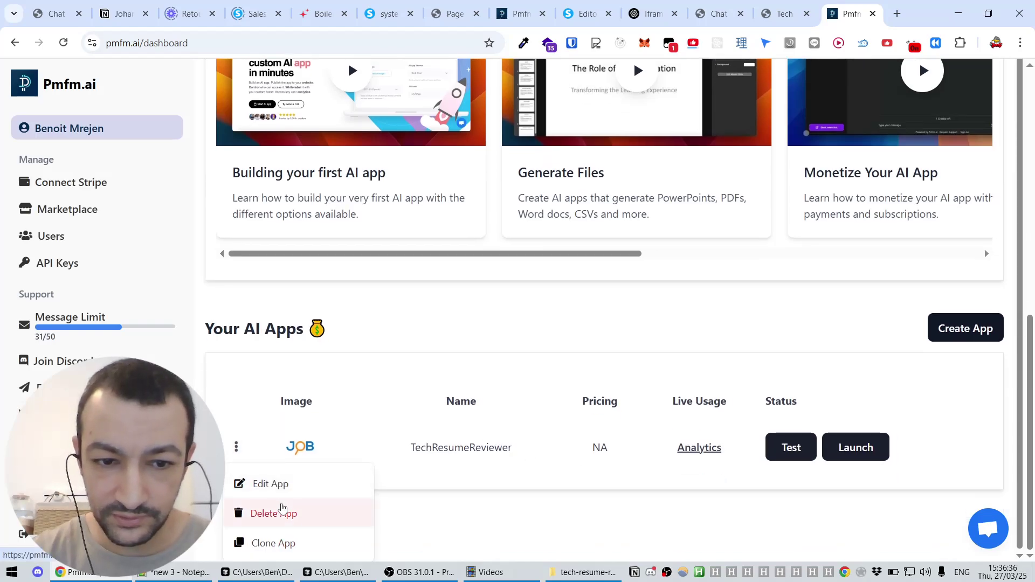
left_click(656, 520)
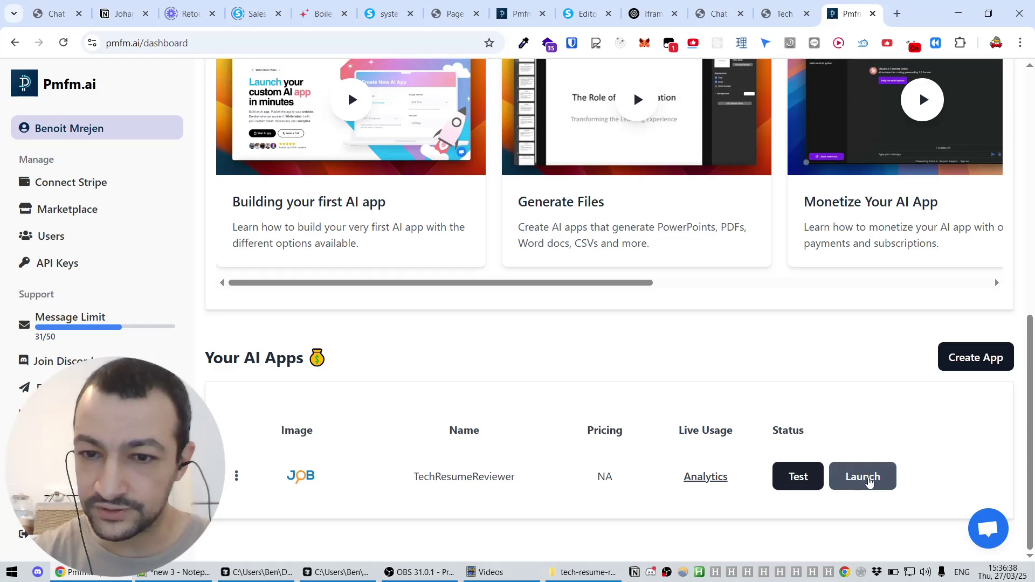
left_click(868, 479)
key("ctrl+plus")
key("ctrl+plus")
key("ctrl+plus")
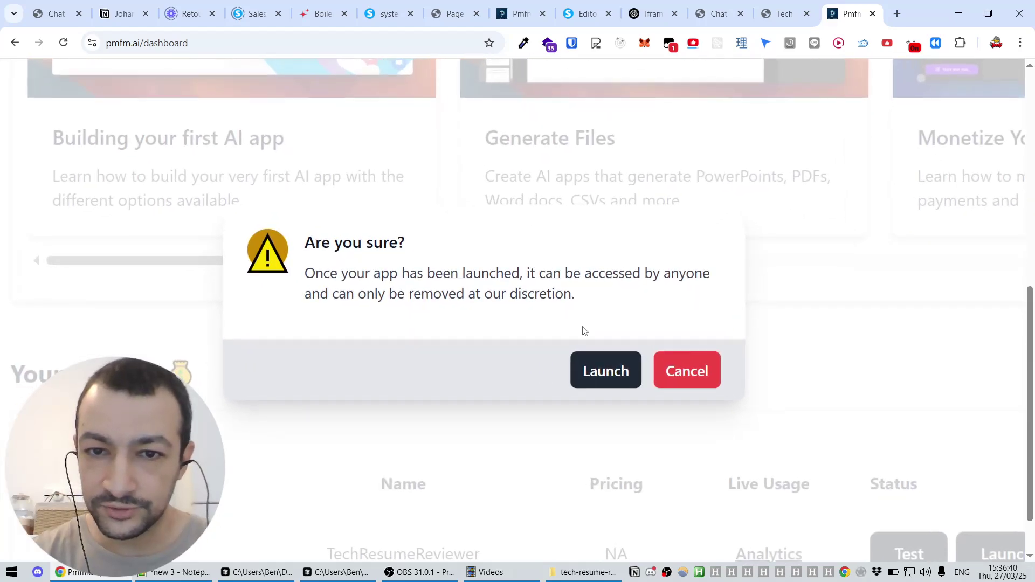
left_click(601, 371)
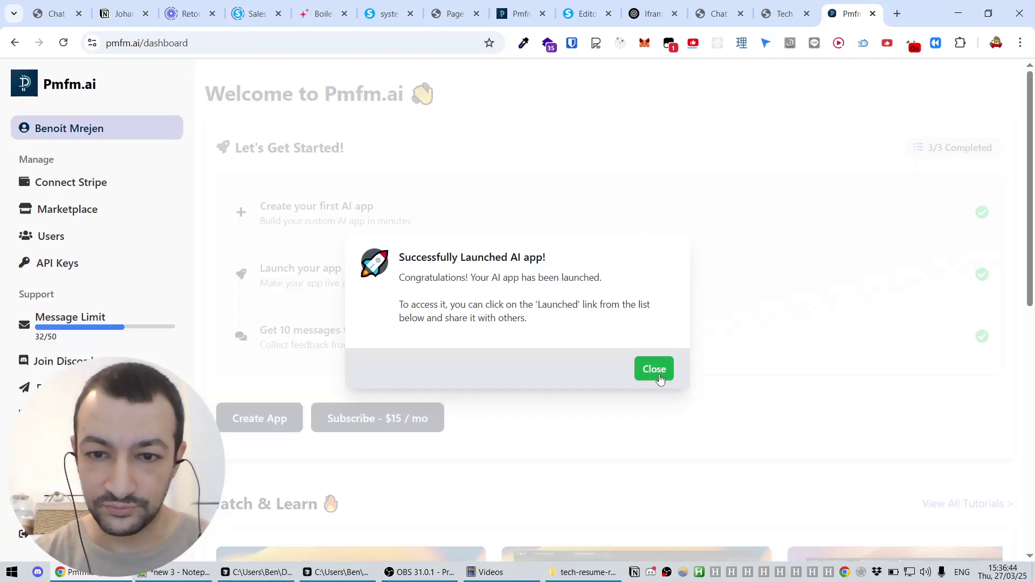
left_click(656, 370)
scroll(659, 377, "down", 5)
scroll(661, 379, "down", 5)
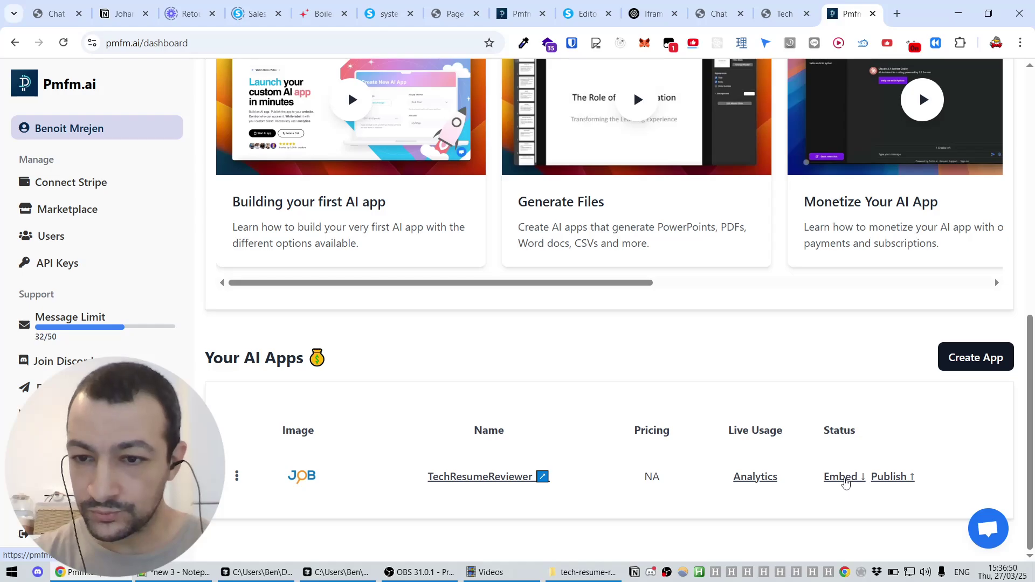
- Bring up the Embed your AI app dialog for TechResumeReviewer
key("ctrl+plus")
key("ctrl+plus")
key("ctrl+plus")
key("ctrl+plus")
key("ctrl+plus")
key("ctrl+plus")
left_click(836, 481)
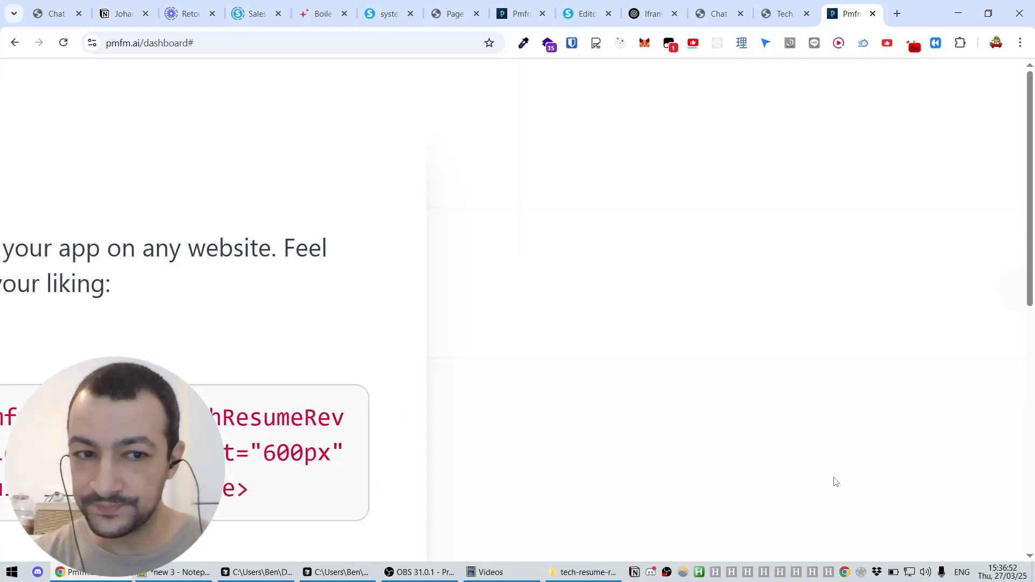
key("ctrl+minus")
key("ctrl+minus")
key("ctrl+minus")
scroll(405, 413, "down", 2)
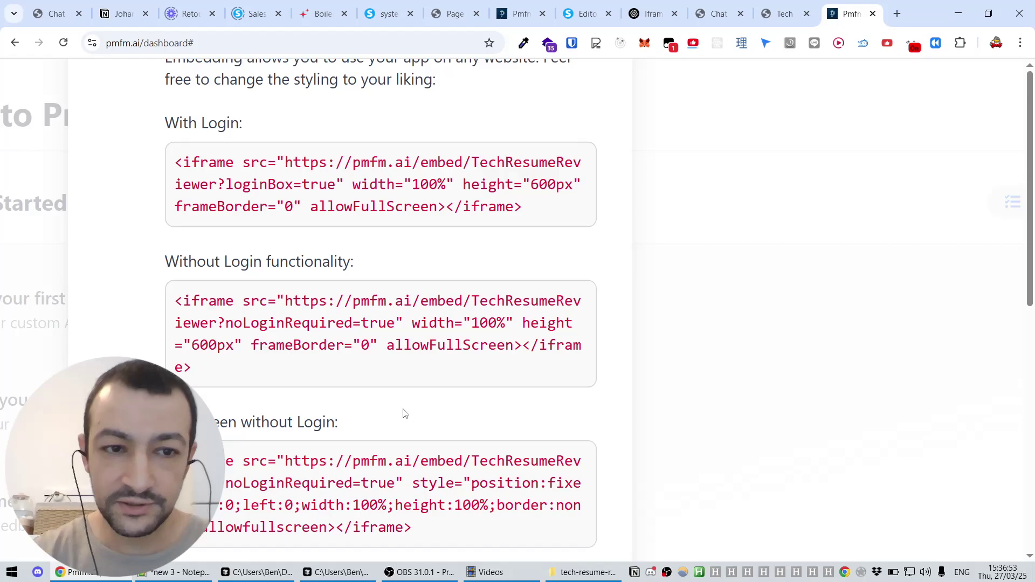
- Select the whole 'Without Login functionality' iframe snippet
left_click_drag(210, 366, 181, 305)
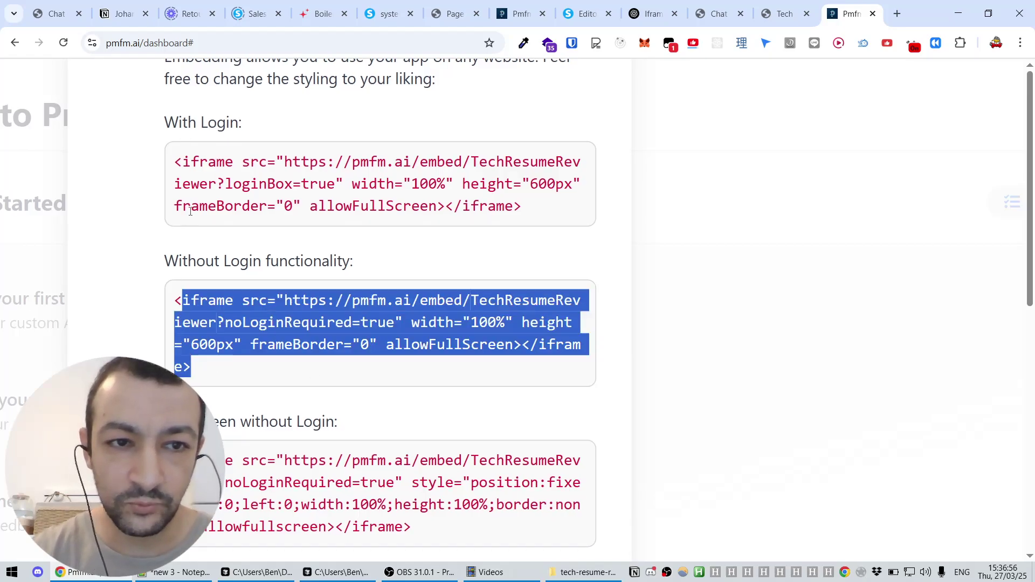
key("ctrl+minus")
scroll(346, 122, "up", 2)
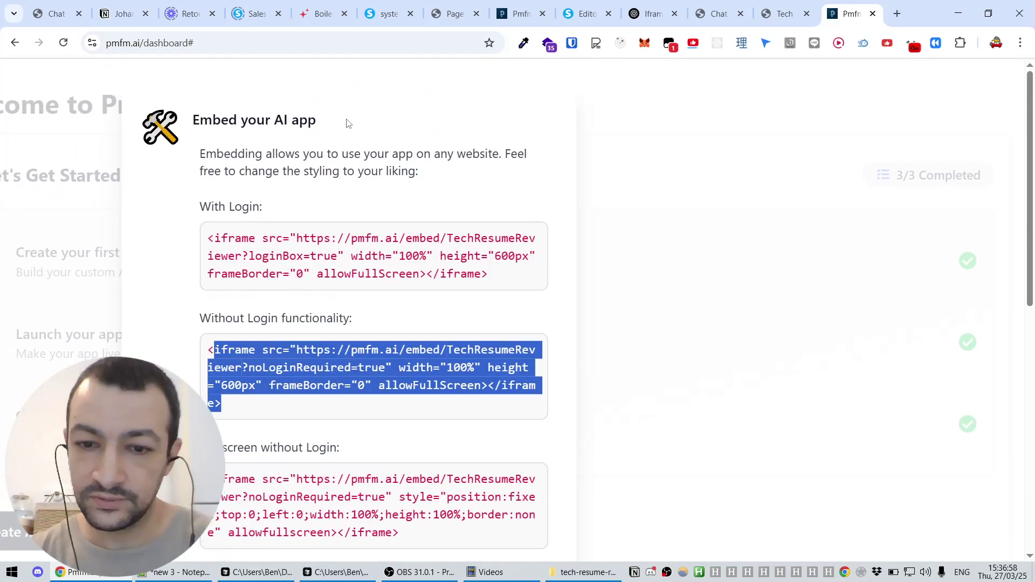
left_click(264, 394)
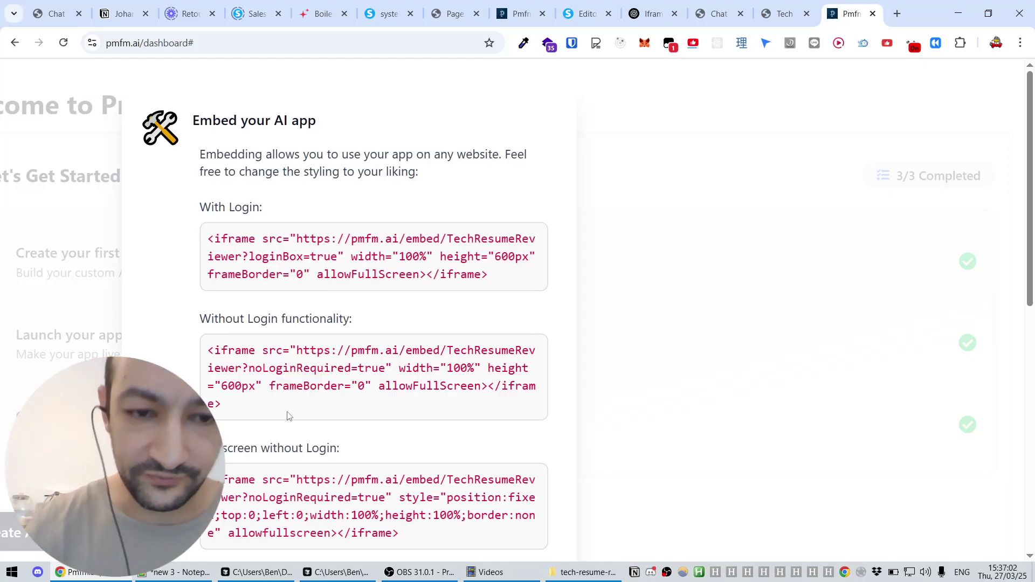
scroll(287, 415, "down", 3)
scroll(221, 171, "up", 1)
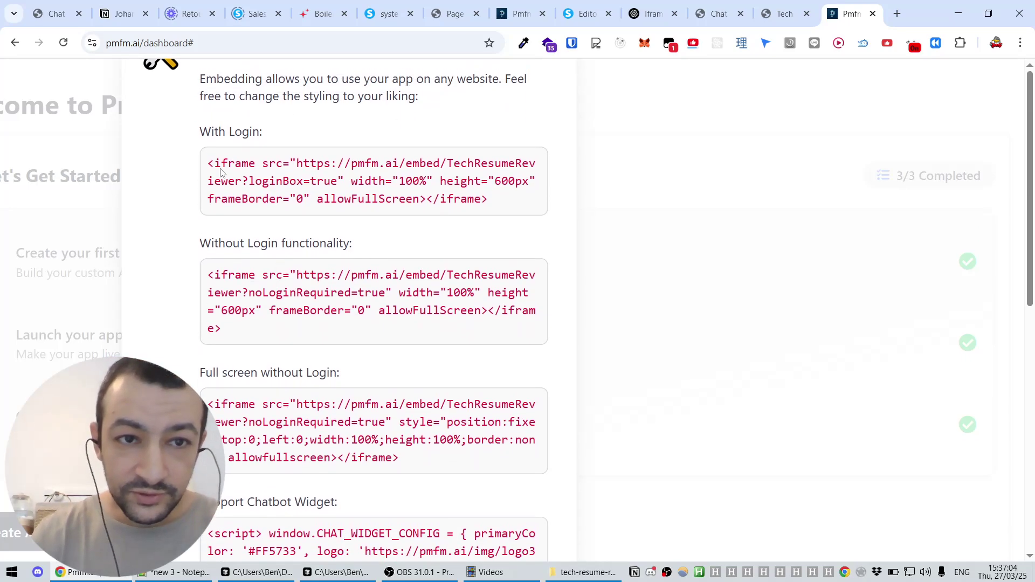
double_click(208, 131)
double_click(223, 243)
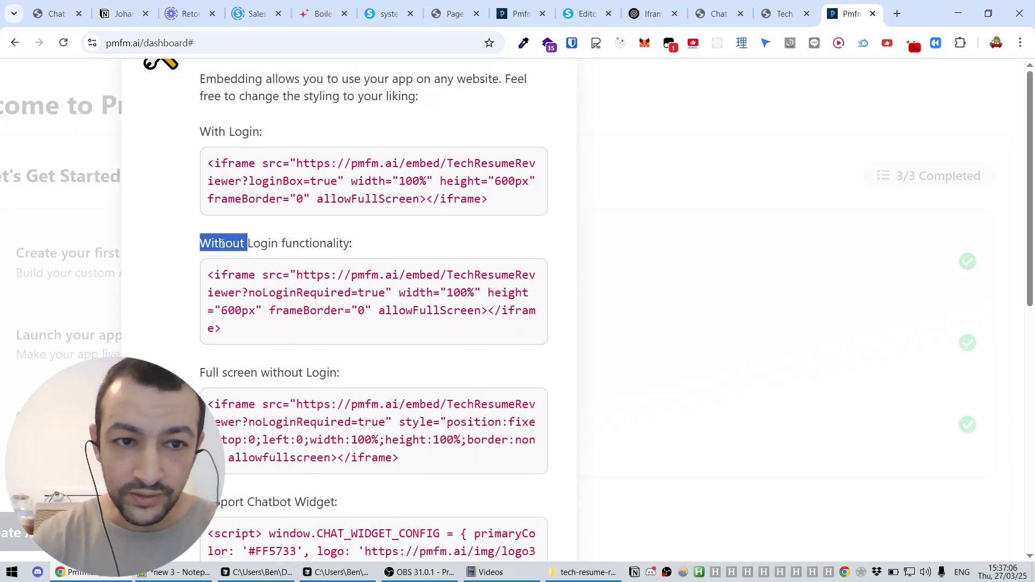
left_click(237, 374)
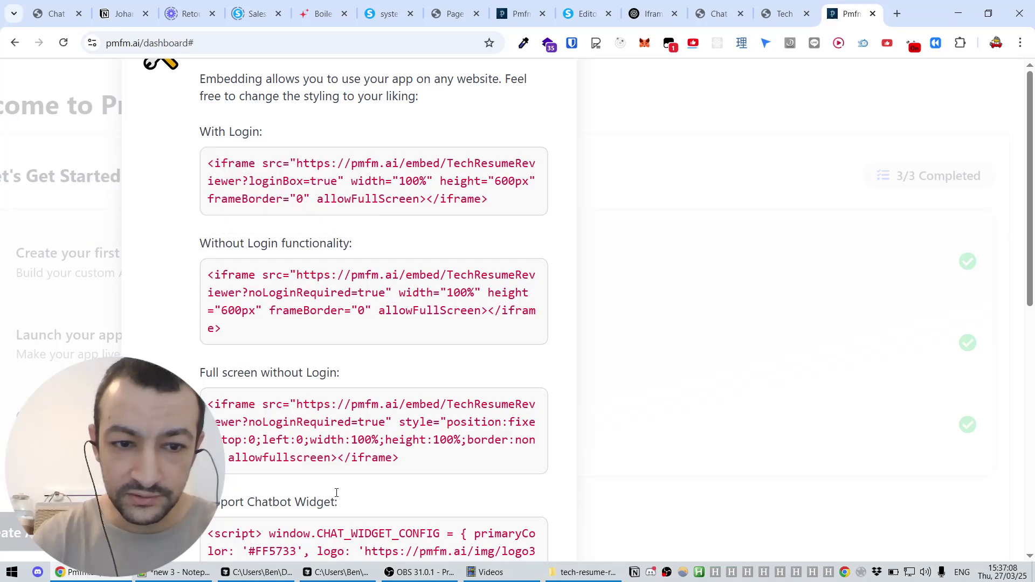
scroll(336, 492, "down", 1)
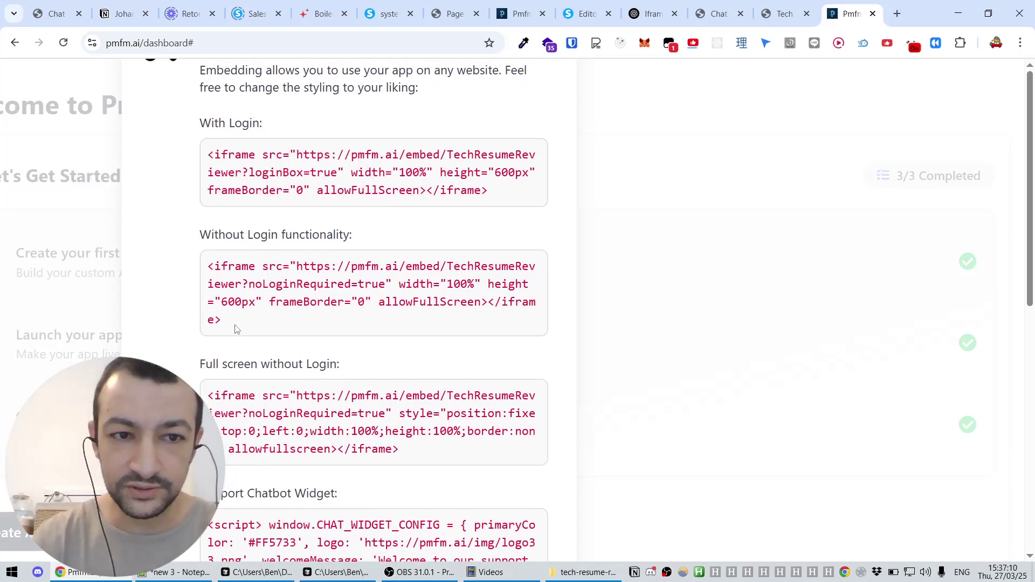
left_click_drag(235, 328, 204, 270)
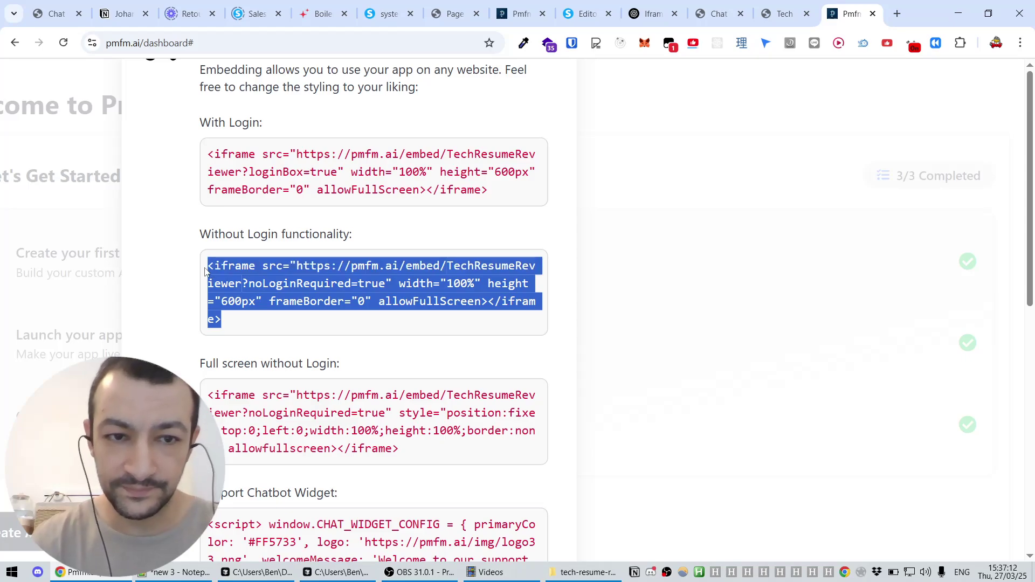
- Replace the placeholder iframe line in index.html with the pasted Pmfm.ai embed code and save
key("alt+Tab")
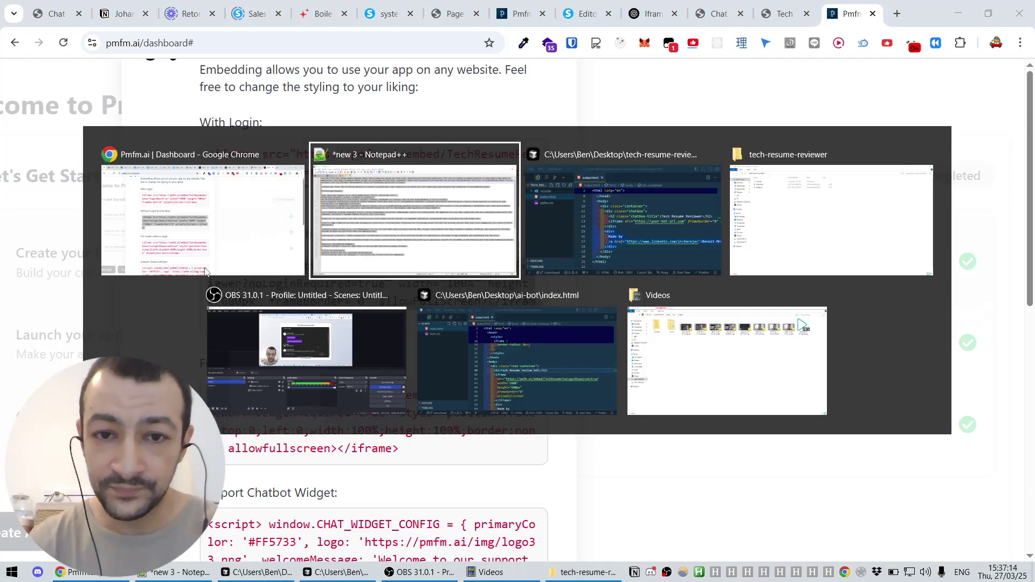
key("alt+Tab")
left_click(650, 429)
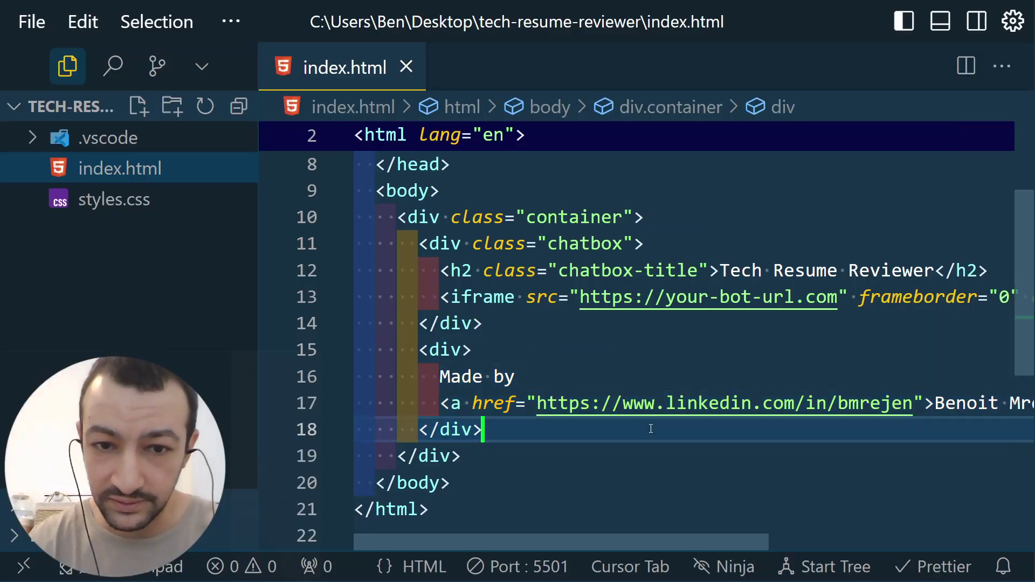
left_click(487, 306)
key("Home")
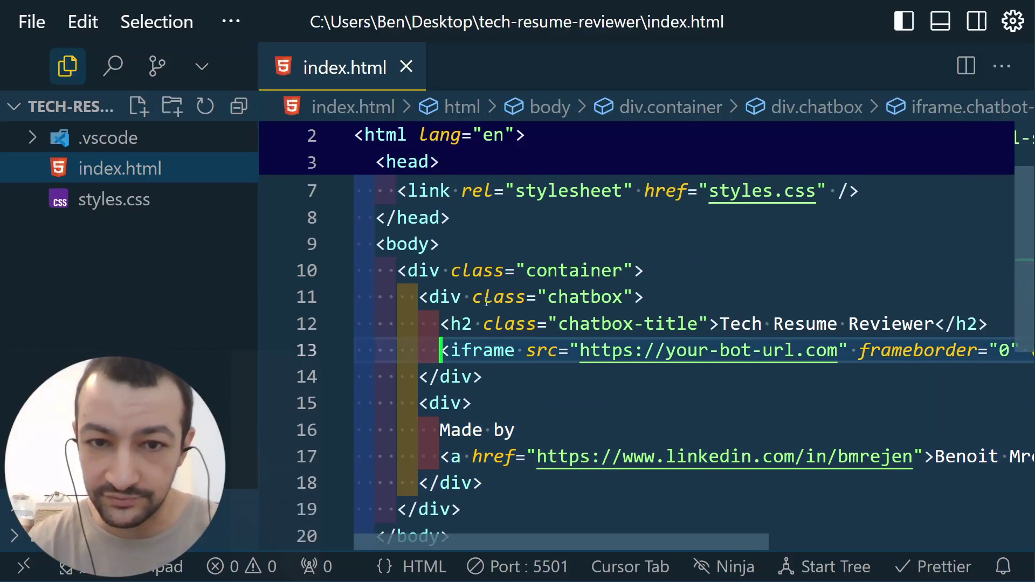
key("shift+End")
key("BackSpace")
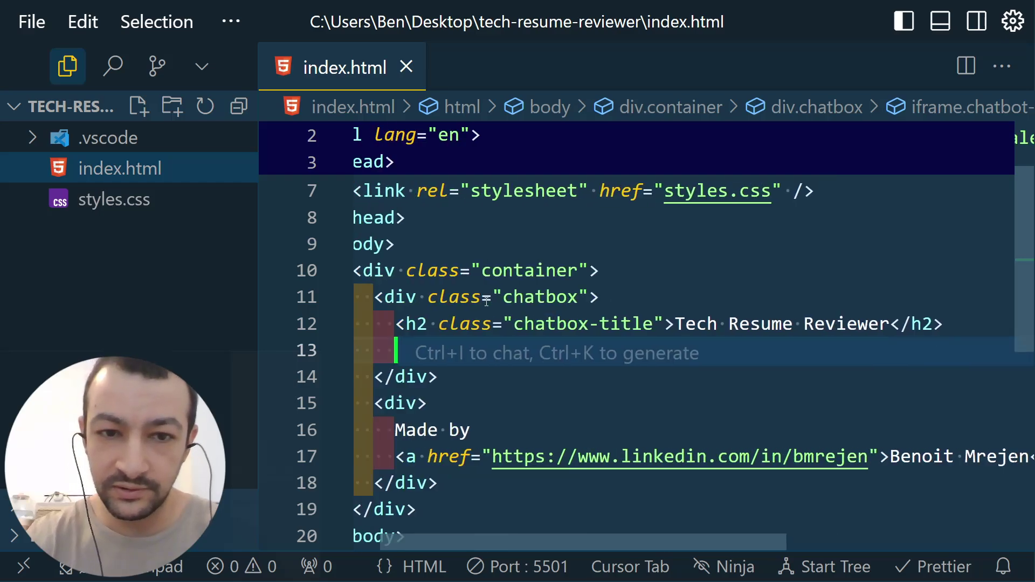
key("ctrl+v")
key("ctrl+s")
- Check the pasted iframe's closing tag and 600px height, then view the local page in Chrome
scroll(487, 302, "left", 10)
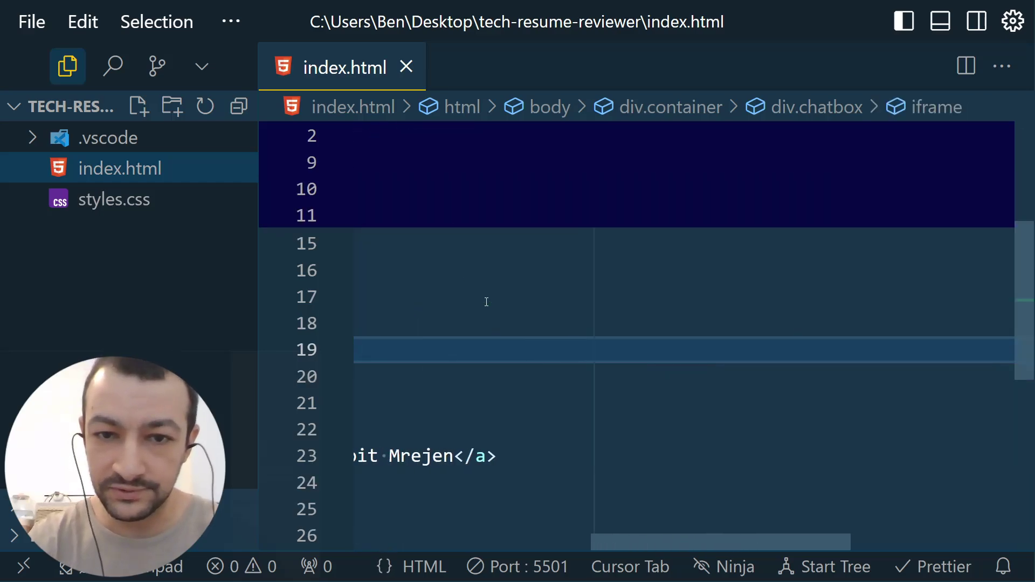
scroll(486, 302, "up", 2)
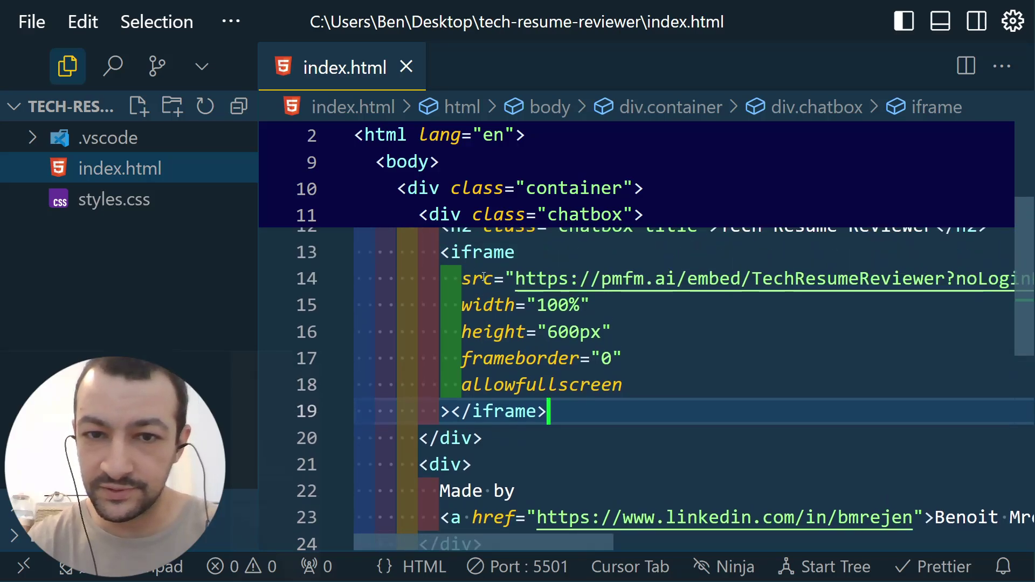
double_click(483, 252)
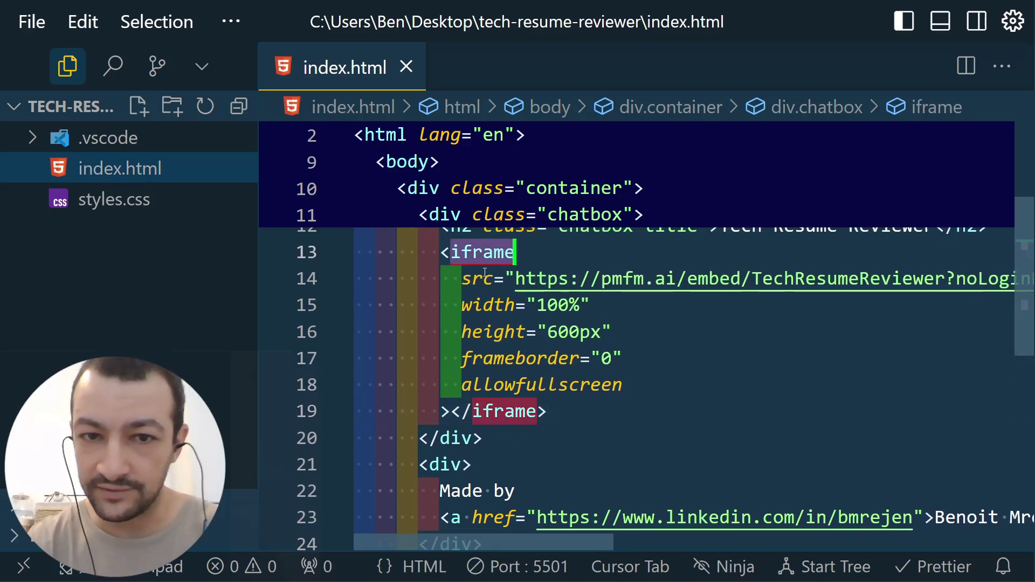
left_click(523, 330)
left_click(618, 330)
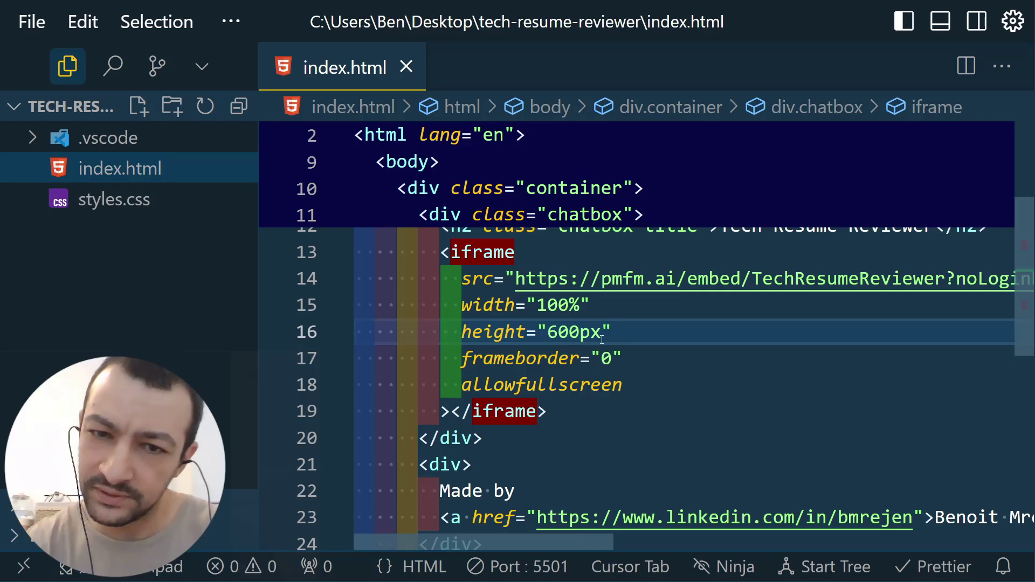
key("alt+Tab")
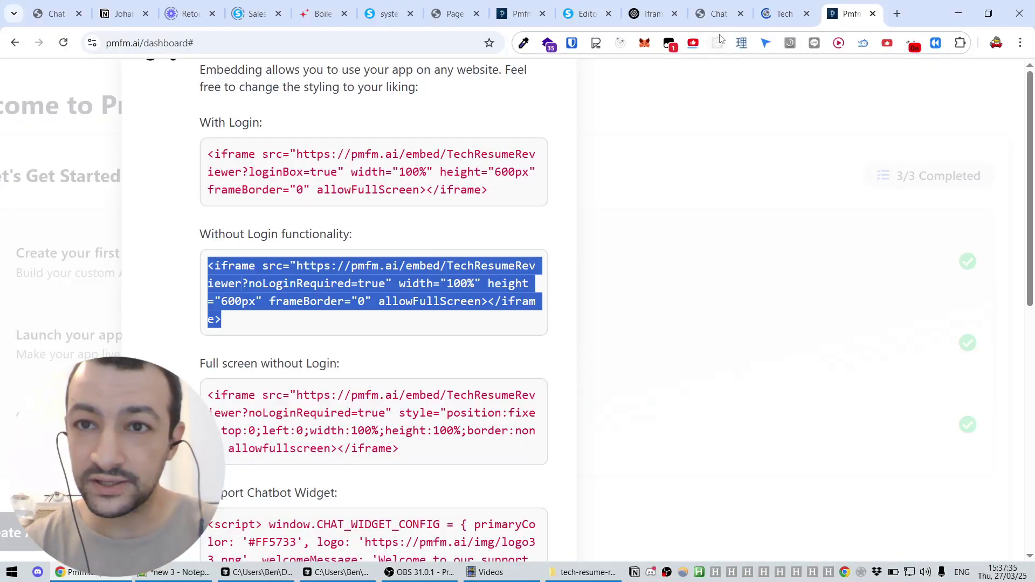
left_click(783, 13)
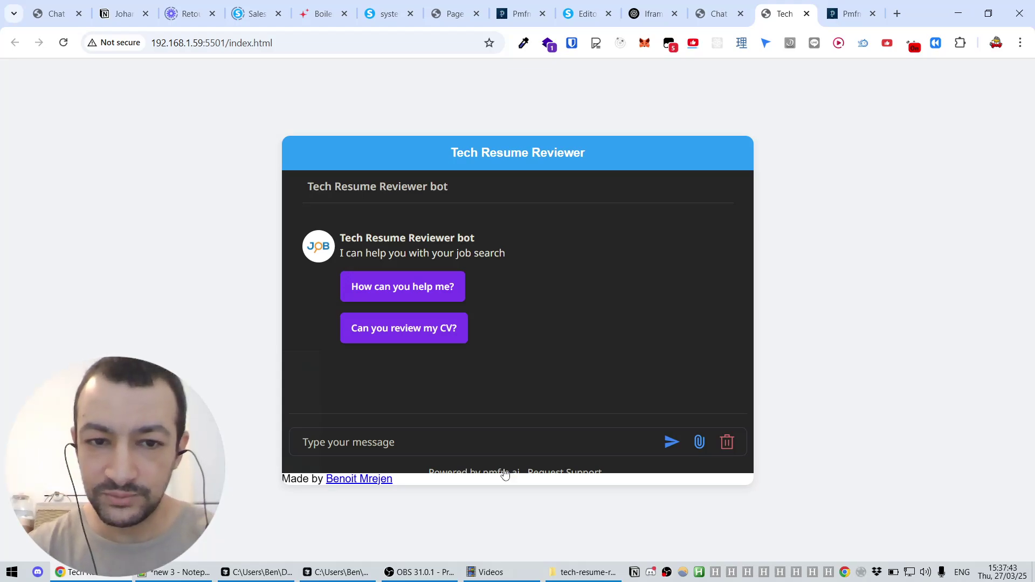
- Go back from the embedded-bot preview to index.html in Cursor
key("alt+Tab")
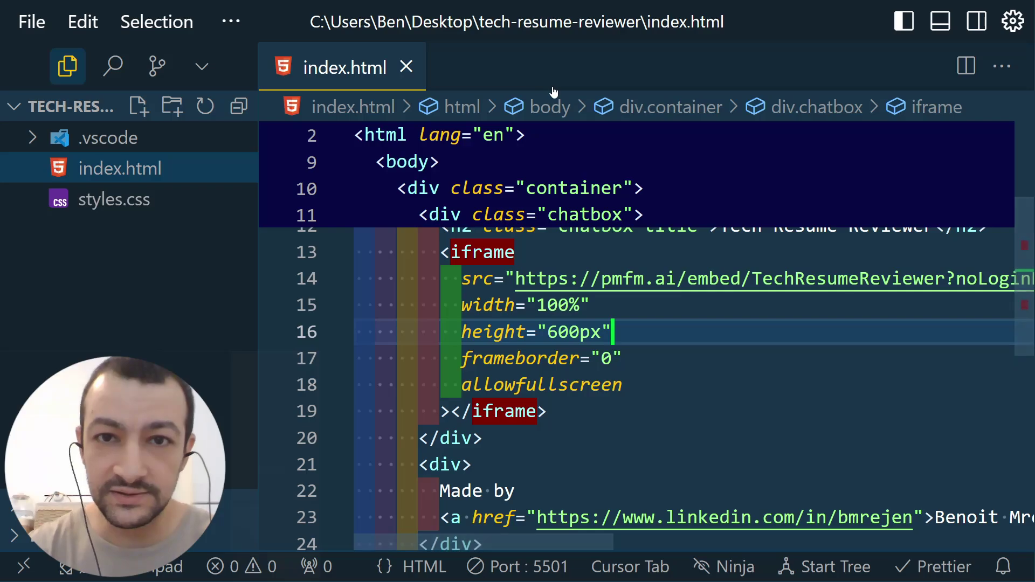
- Delete the 'height: 500px;' line from the .chatbox rule in styles.css
left_click(114, 199)
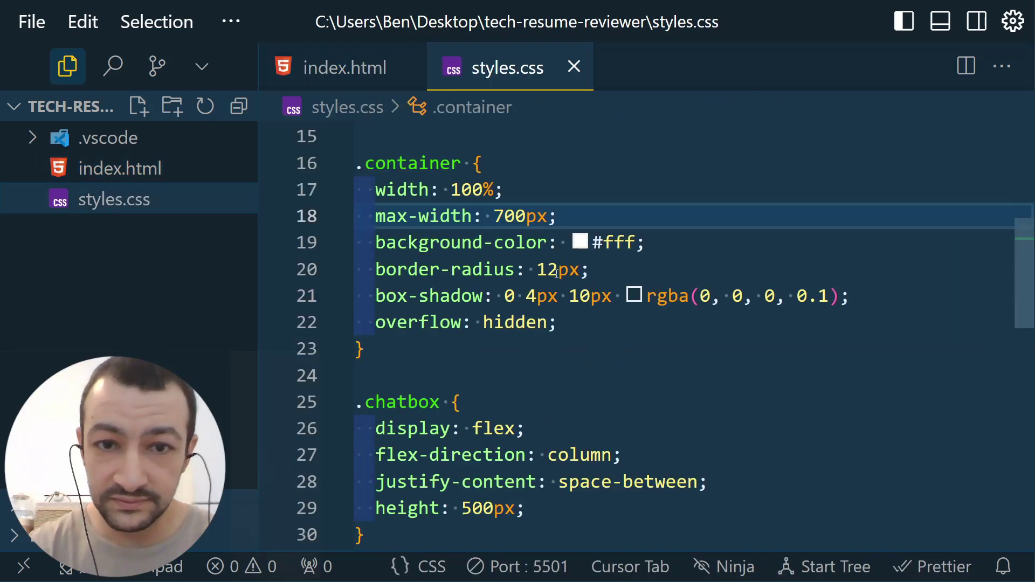
key("ctrl+f")
type("heigh")
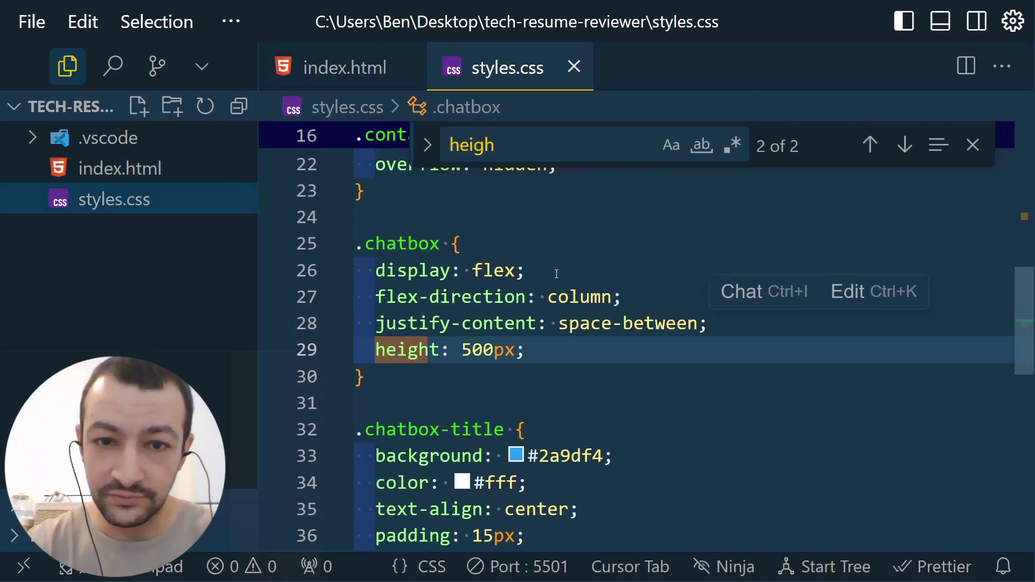
key("Escape")
left_click(486, 331)
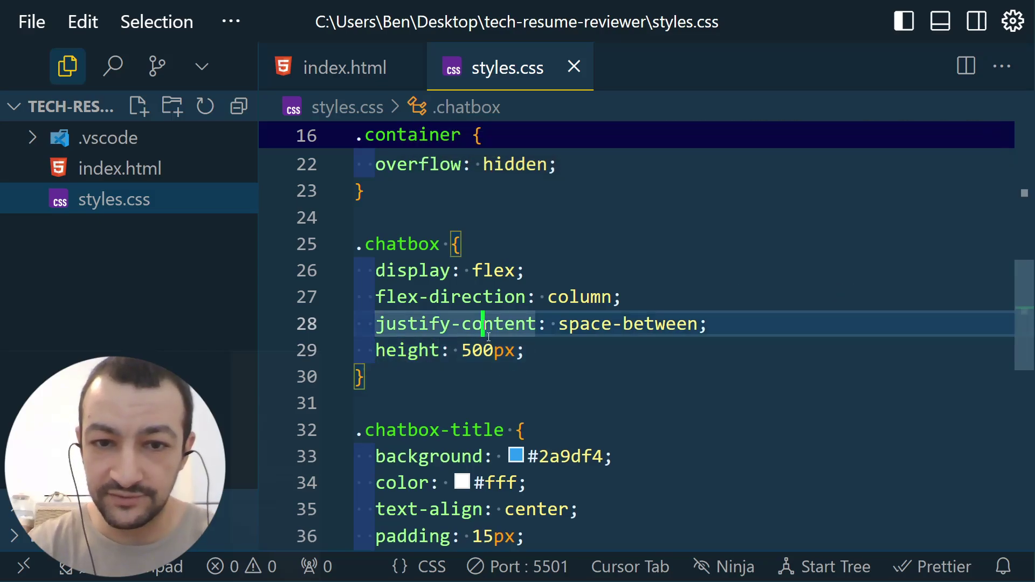
left_click(527, 345)
key("ctrl+shift+k")
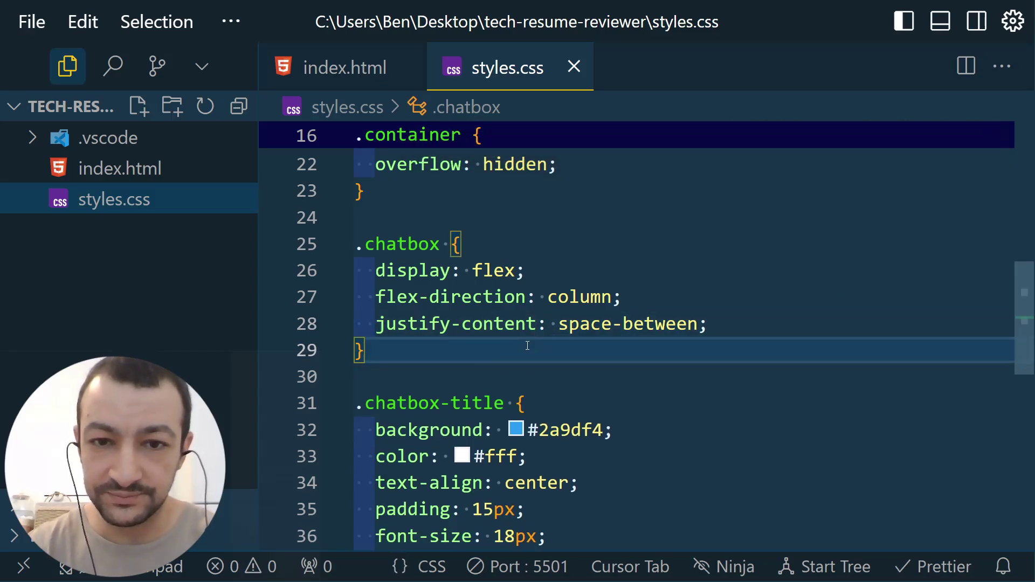
key("alt+Tab")
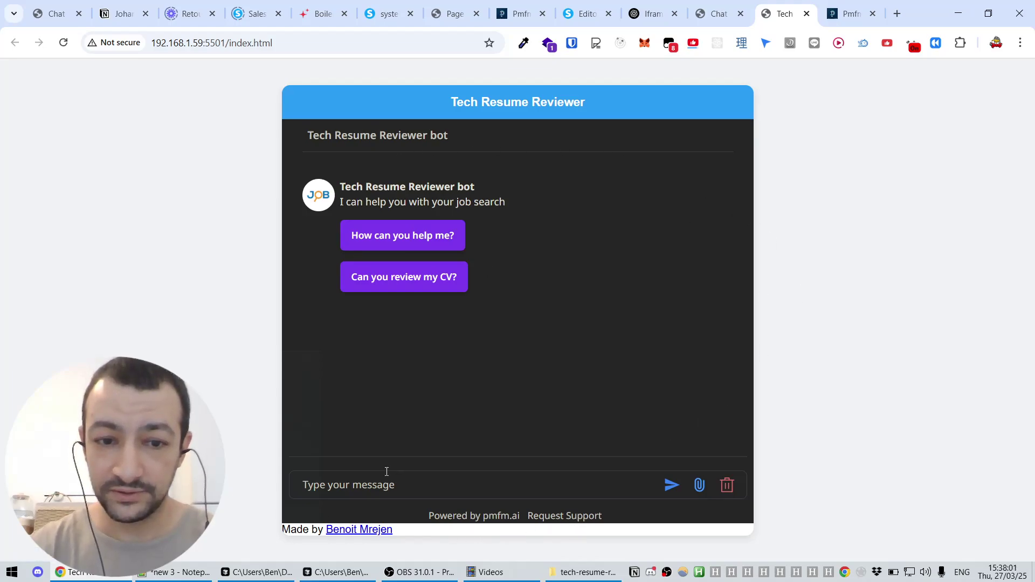
- Send 'hello how are you?' to the embedded chatbot
type("hello ho")
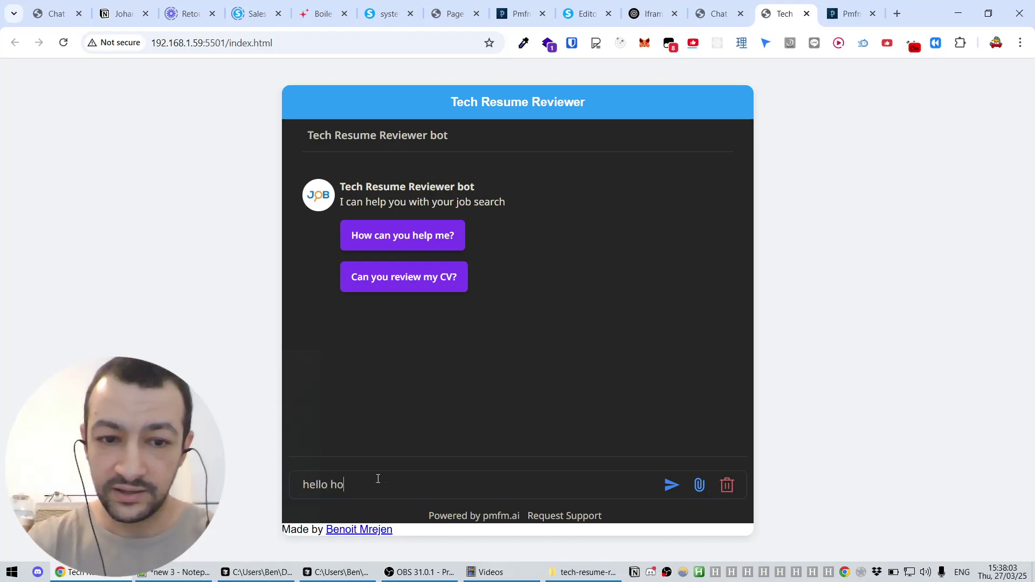
type("w are you?")
key("Return")
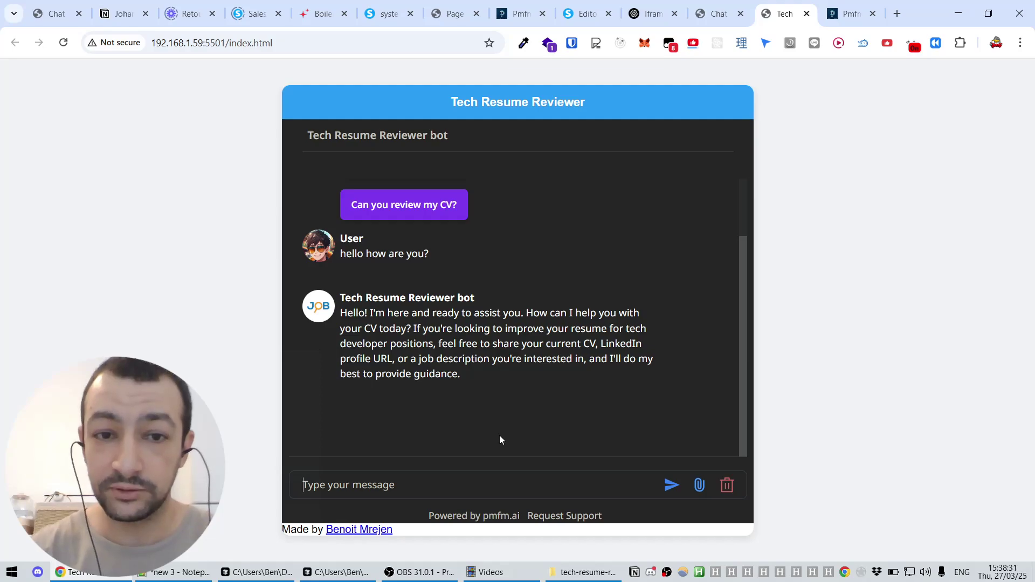
- Go to github.com and start a new repository
key("ctrl+t")
type("github.com")
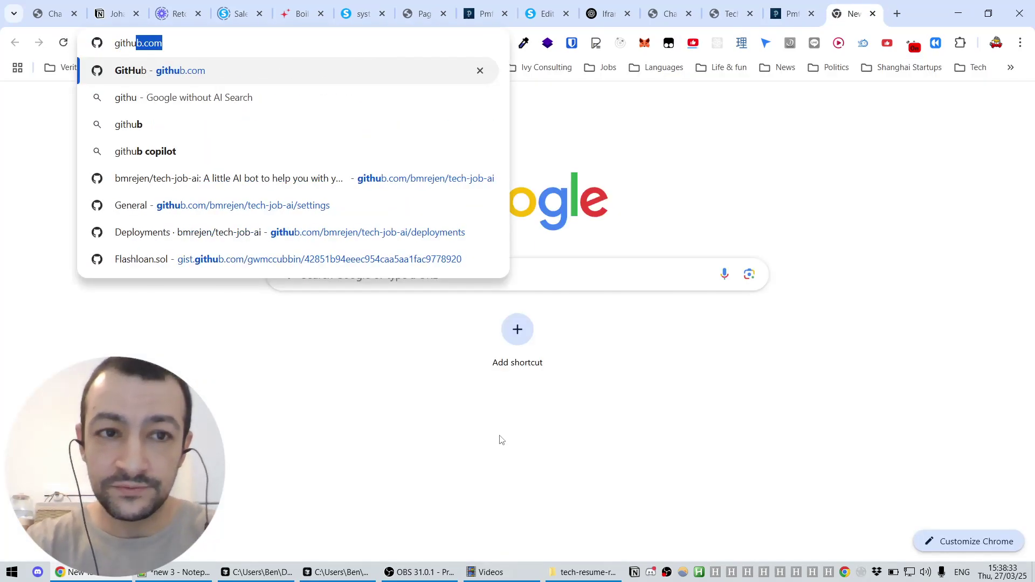
key("Return")
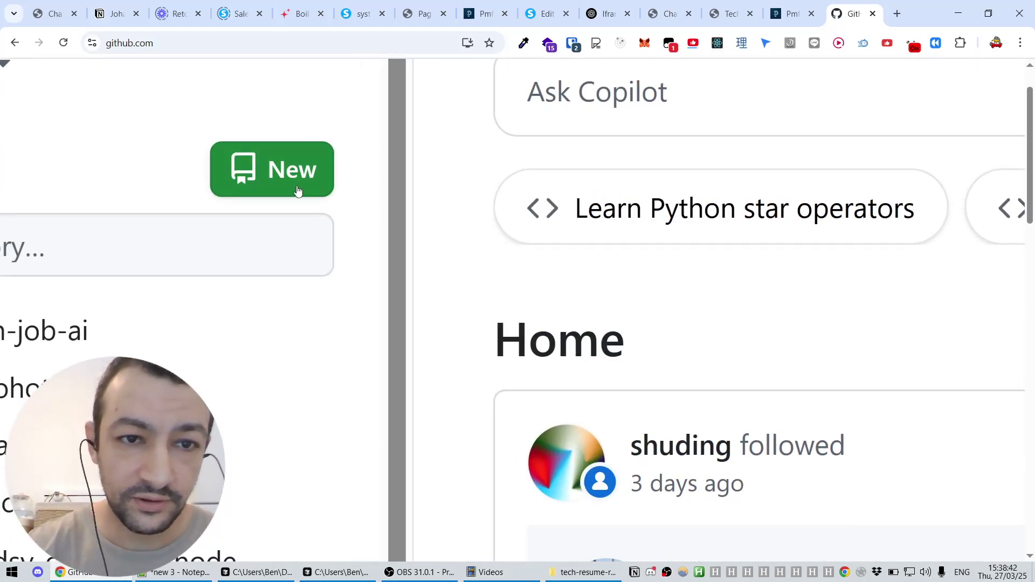
left_click(297, 187)
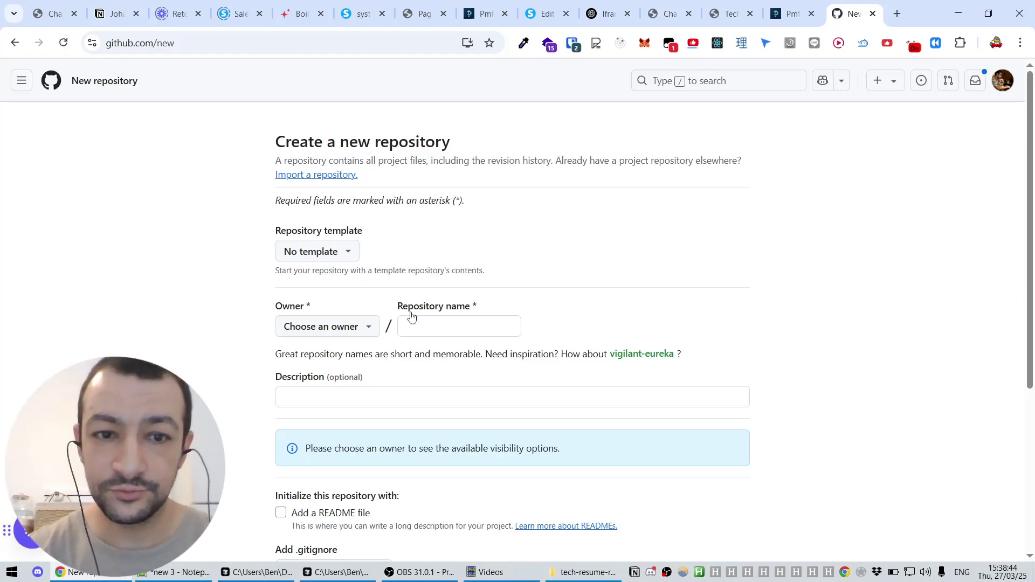
- Name the repository tech-cv-reviewer-bot, described 'This bot allows you to review your cv for tech jobs'
left_click(434, 328)
type("tech")
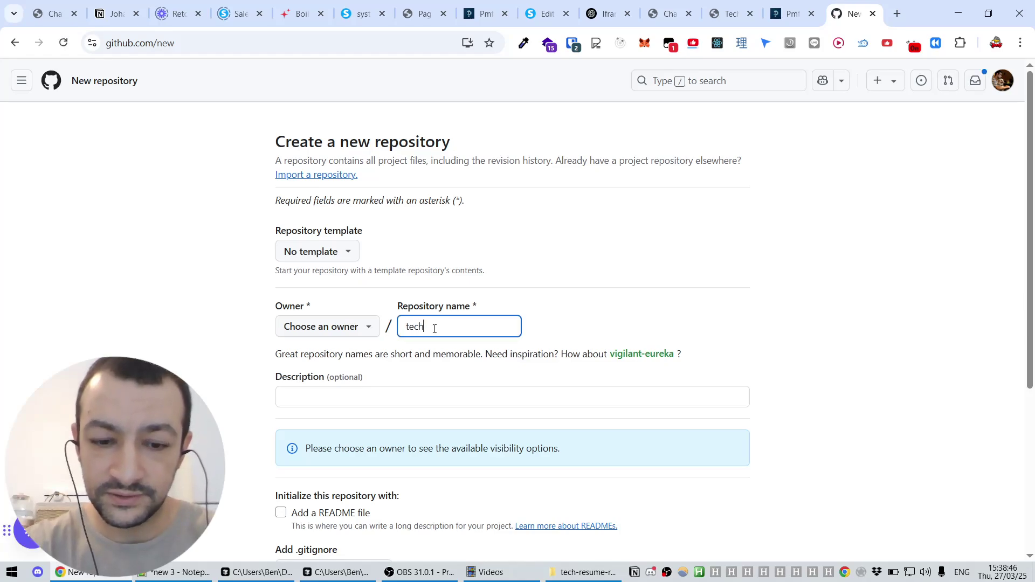
type("-reviewer-bot")
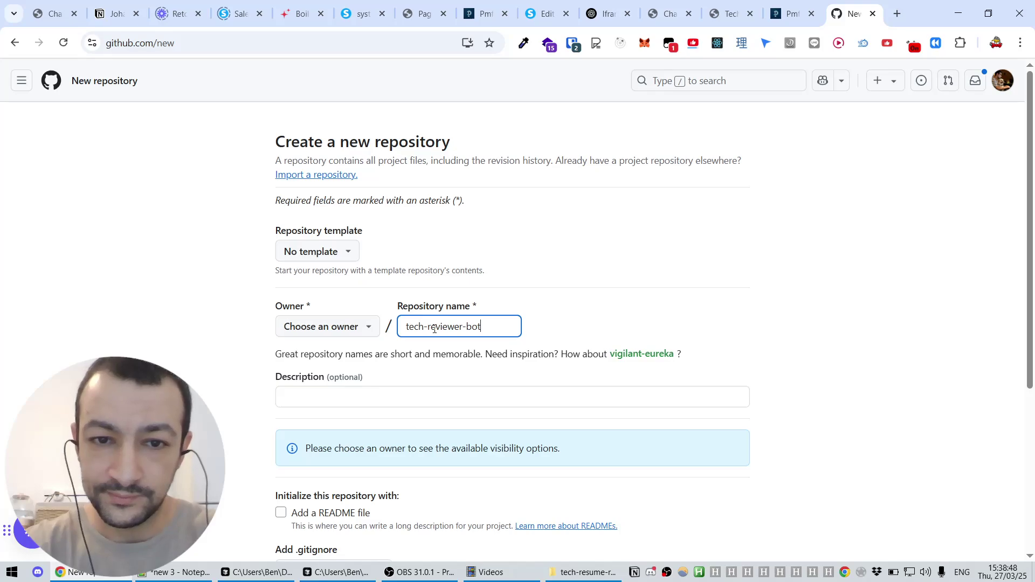
type("-cv")
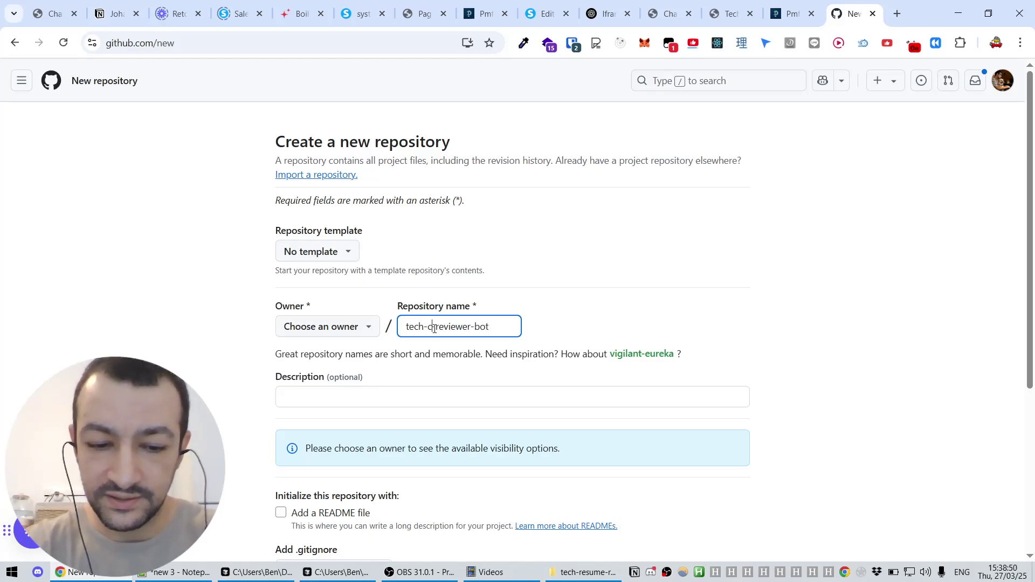
left_click(383, 395)
type("This bot allows you to review your cv for tech jobs")
scroll(383, 394, "down", 5)
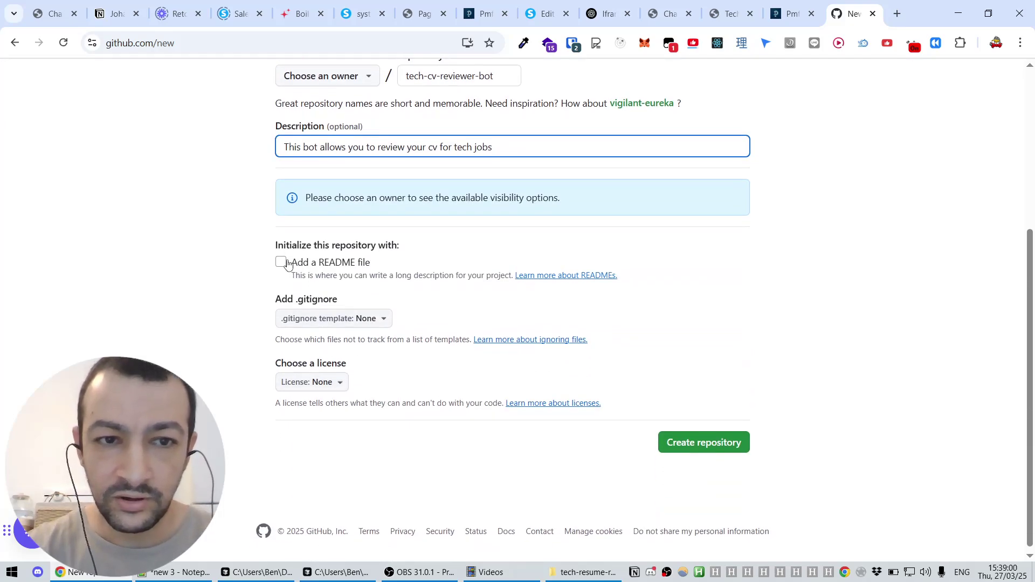
scroll(280, 262, "up", 4)
scroll(280, 263, "down", 4)
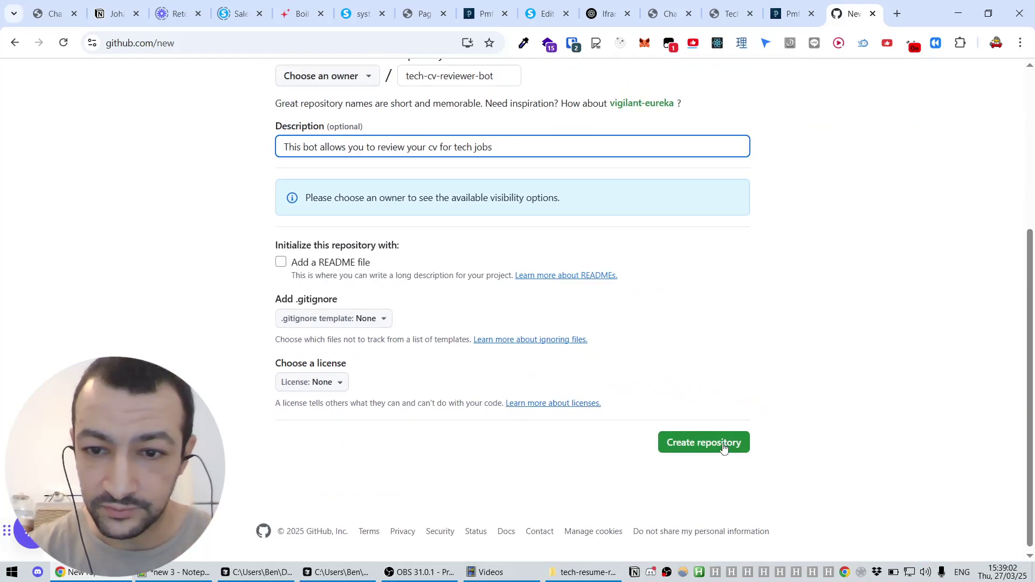
- Set the personal account as owner and create the public repository
left_click(722, 445)
left_click(321, 76)
left_click(333, 135)
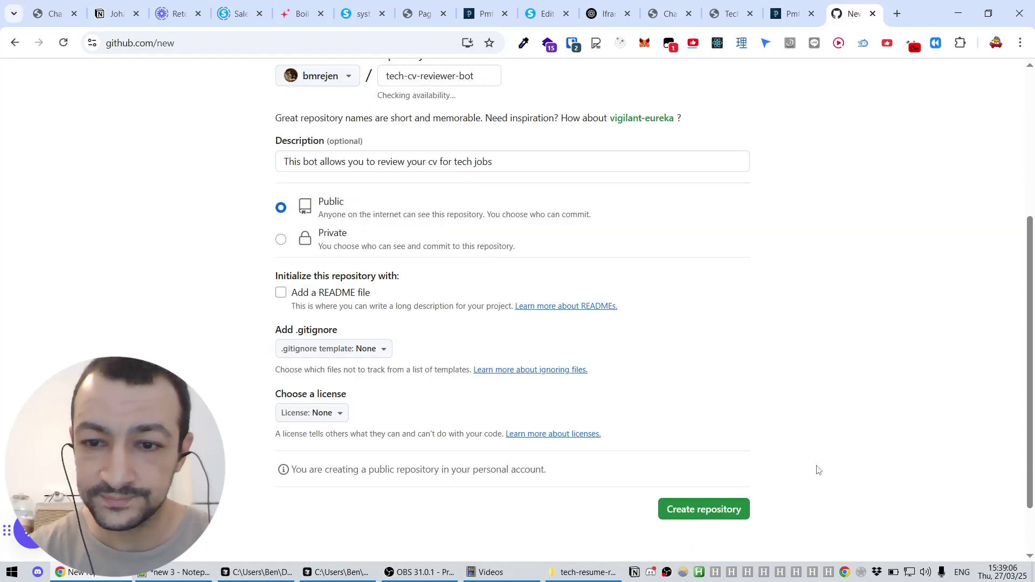
left_click(708, 511)
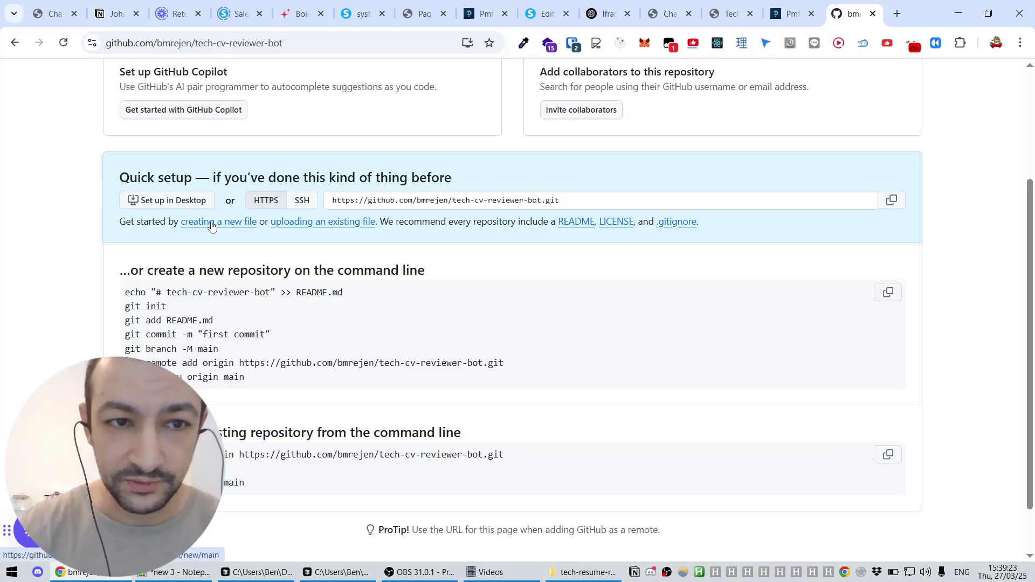
- Add index.html and styles.css to the repository's upload area
scroll(213, 223, "up", 5)
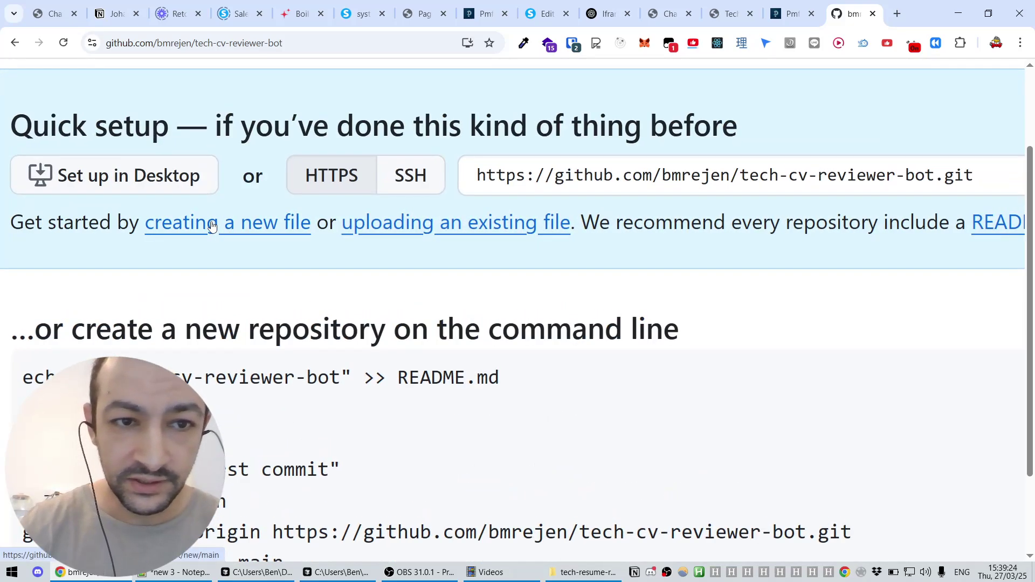
left_click(363, 226)
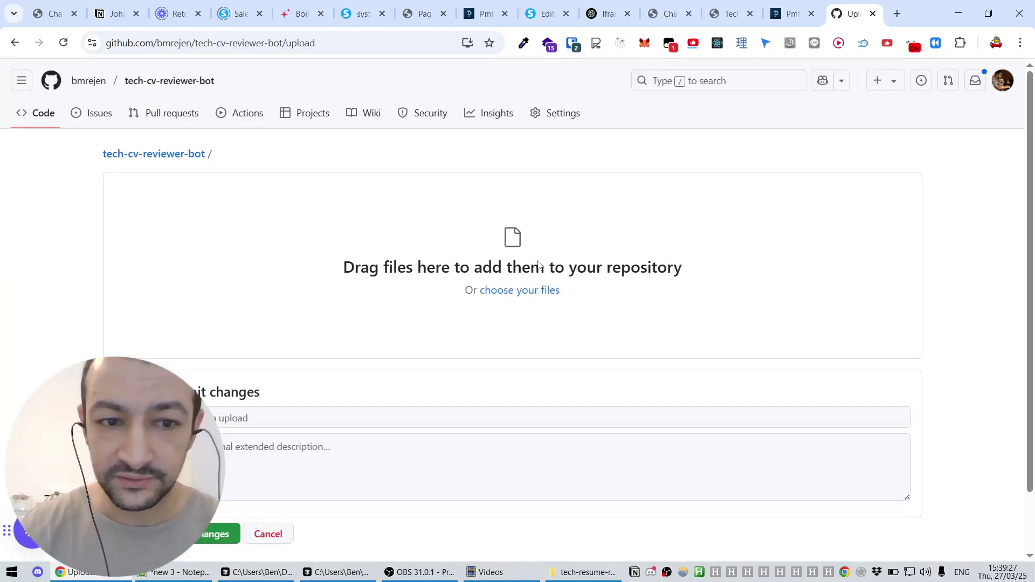
left_click(519, 291)
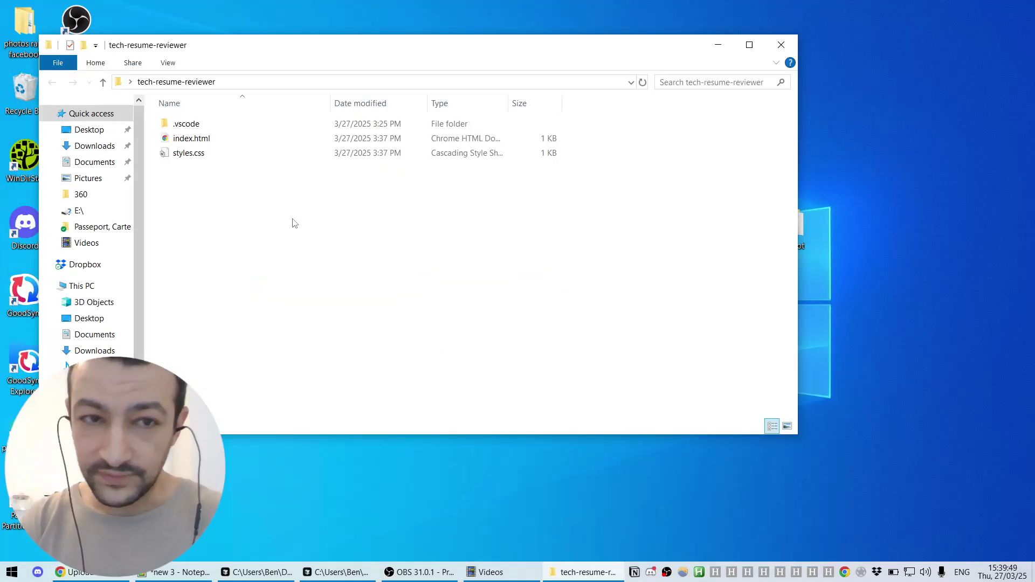
left_click(195, 139)
key("shift+Down")
left_click_drag(195, 142, 416, 300)
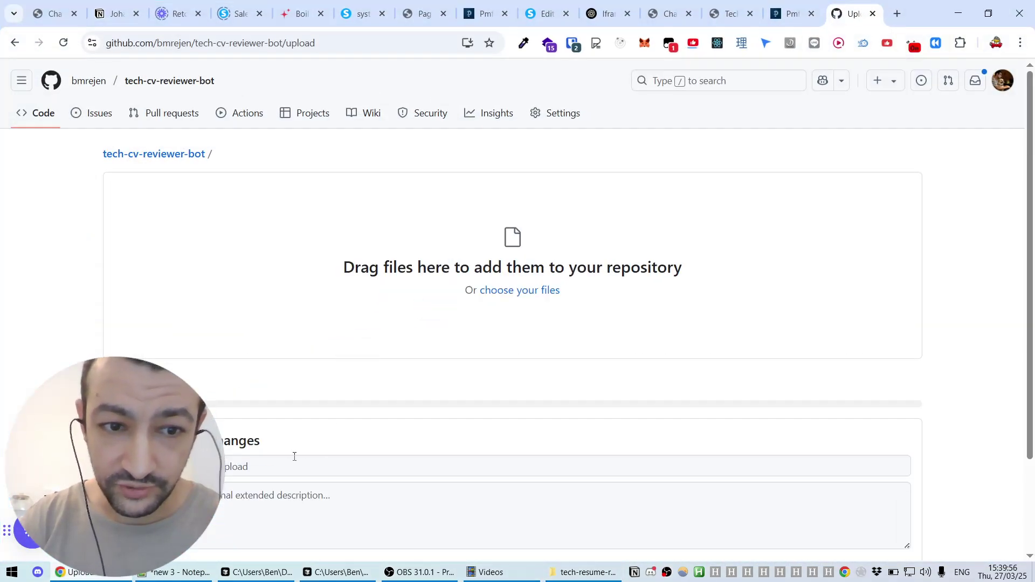
- Commit the uploaded files with the message 'Initial commit'
scroll(293, 457, "down", 2)
left_click(235, 345)
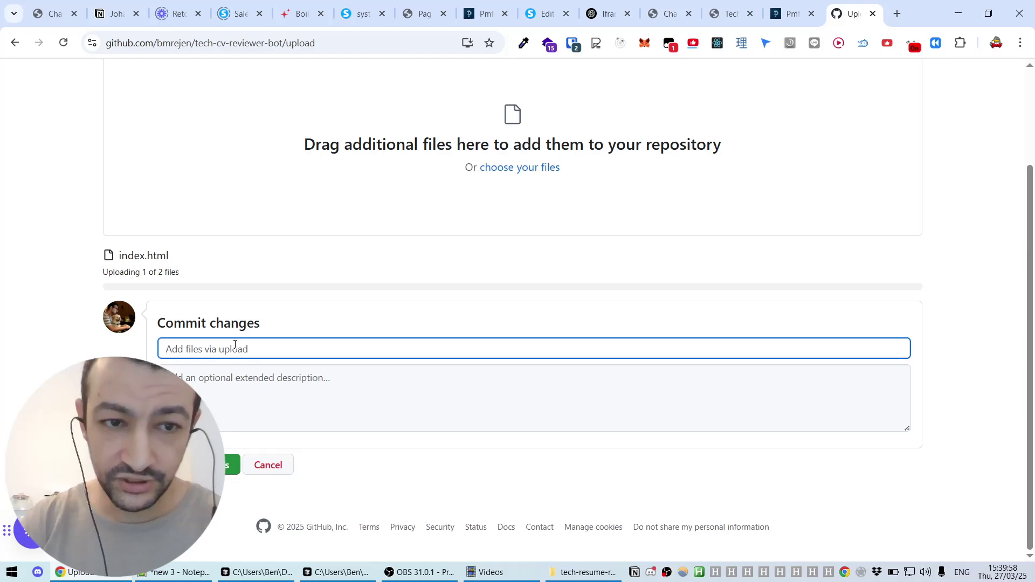
type("Initial")
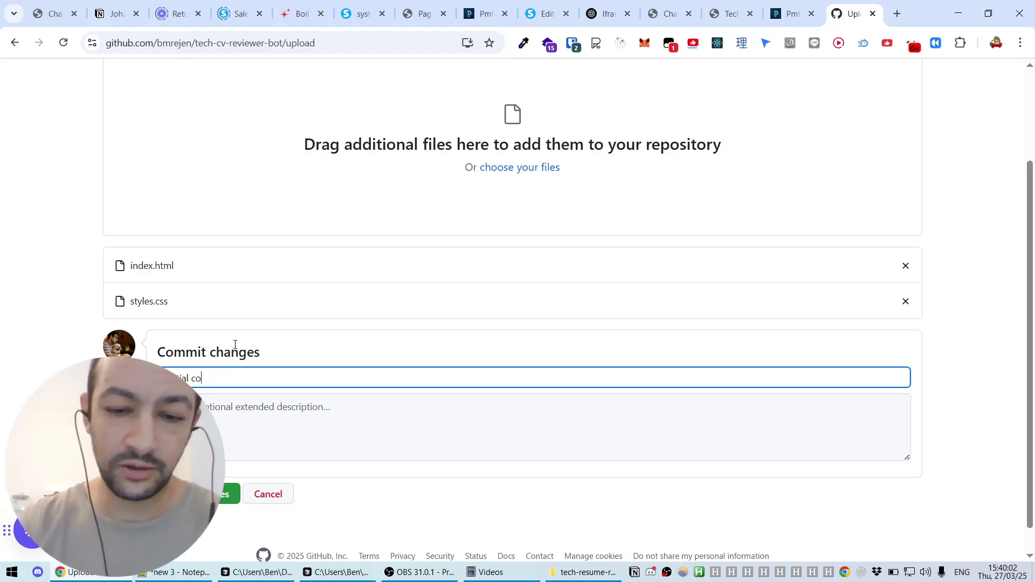
key("Return")
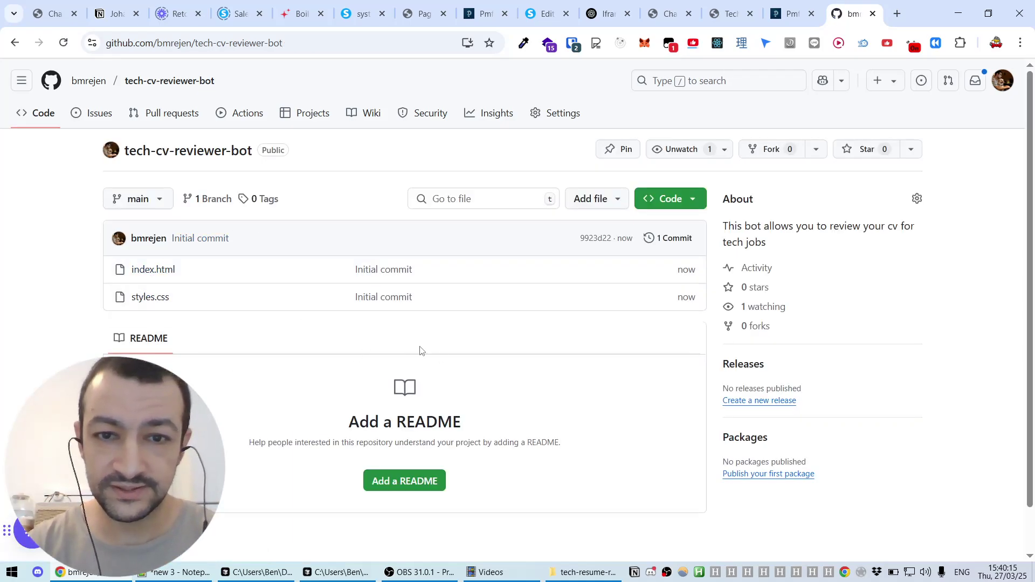
- Open the tech-cv-reviewer-bot repository's Settings and look through the General page
scroll(257, 365, "down", 1)
scroll(257, 366, "up", 1)
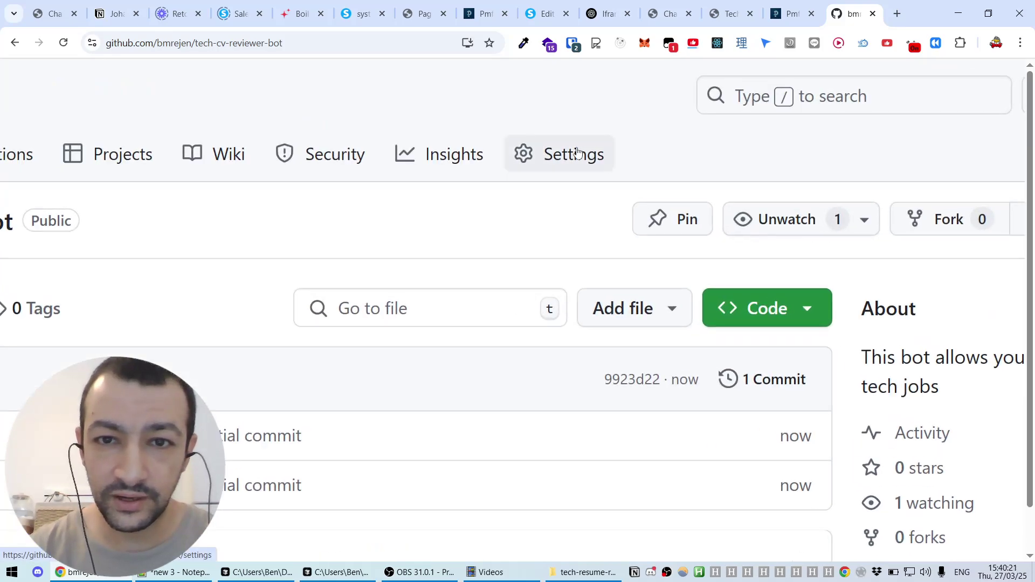
left_click(578, 154)
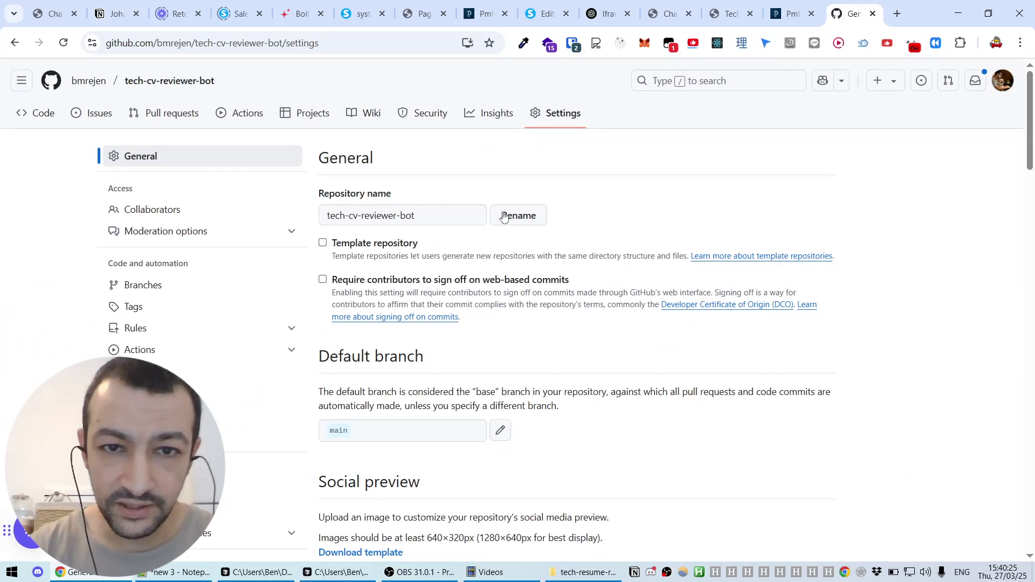
scroll(485, 328, "down", 20)
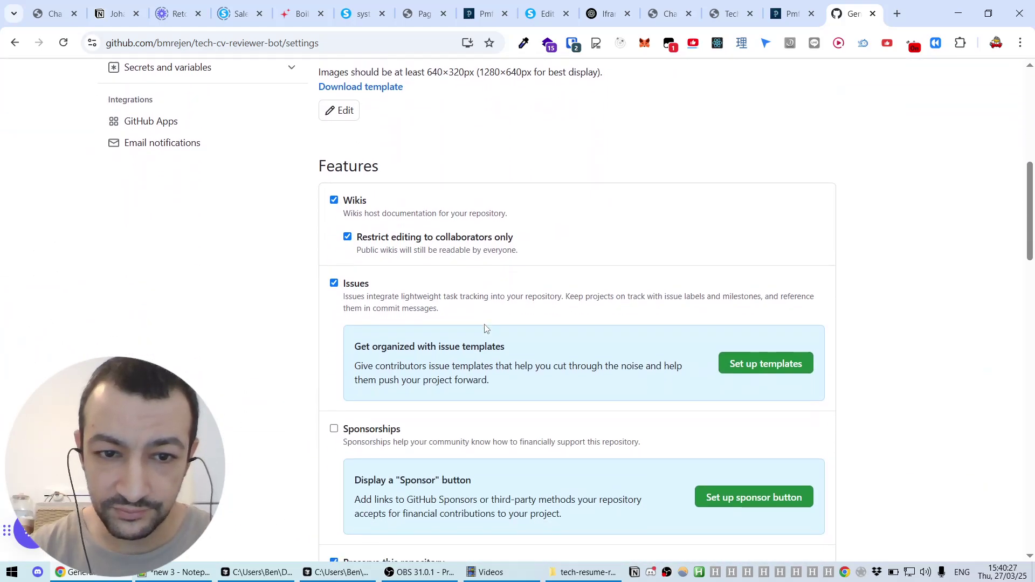
scroll(485, 327, "down", 15)
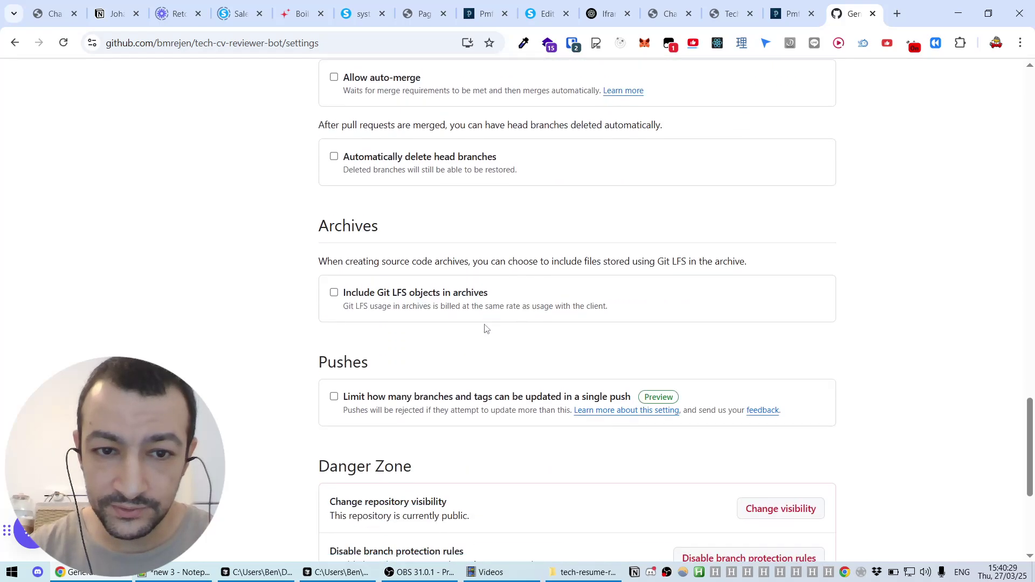
scroll(485, 328, "up", 2)
scroll(484, 328, "down", 3)
scroll(484, 327, "up", 15)
scroll(484, 327, "up", 7)
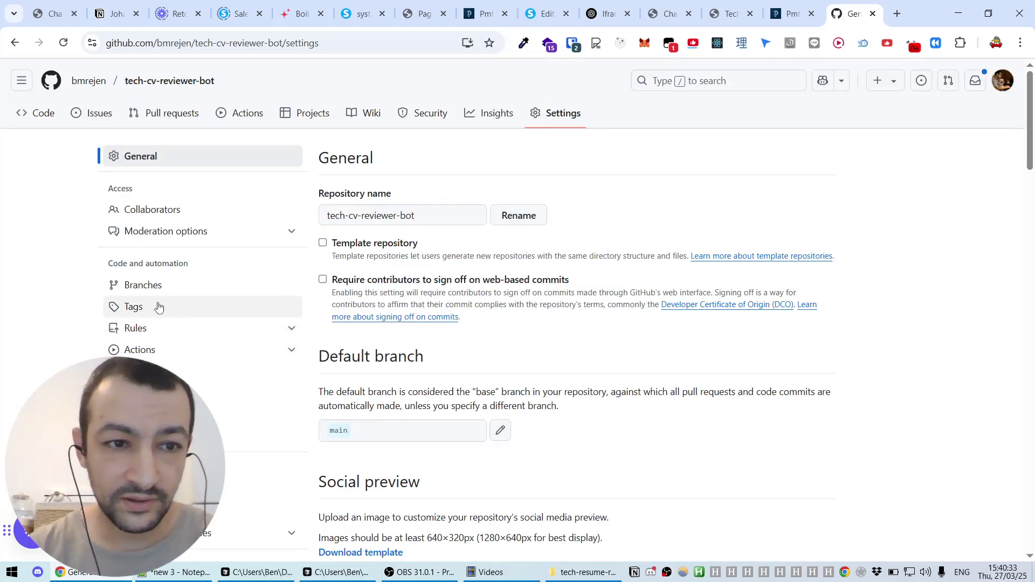
- Set GitHub Pages to deploy from the main branch's / (root) folder and save
left_click(162, 436)
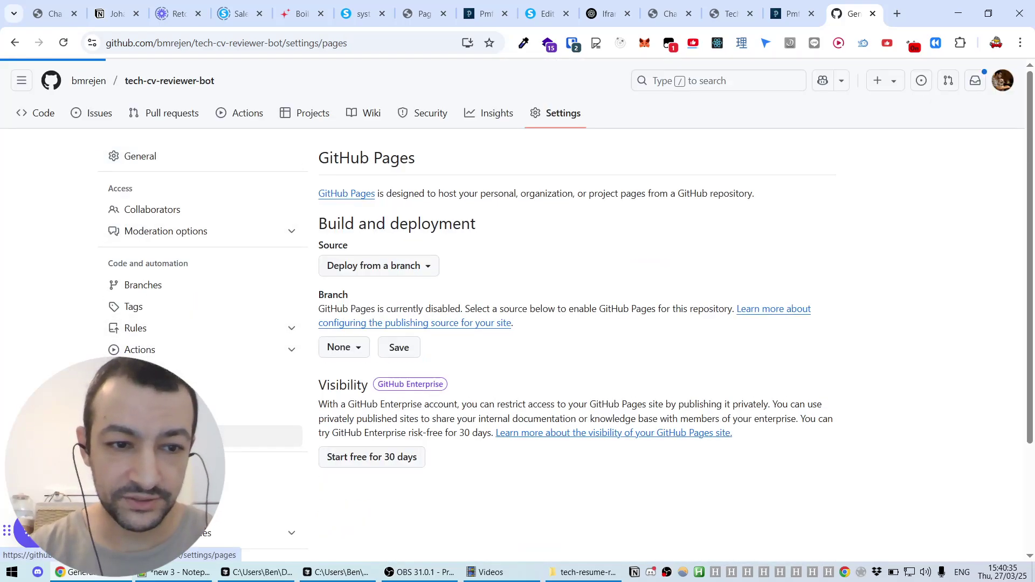
key("ctrl+plus")
scroll(151, 431, "down", 2)
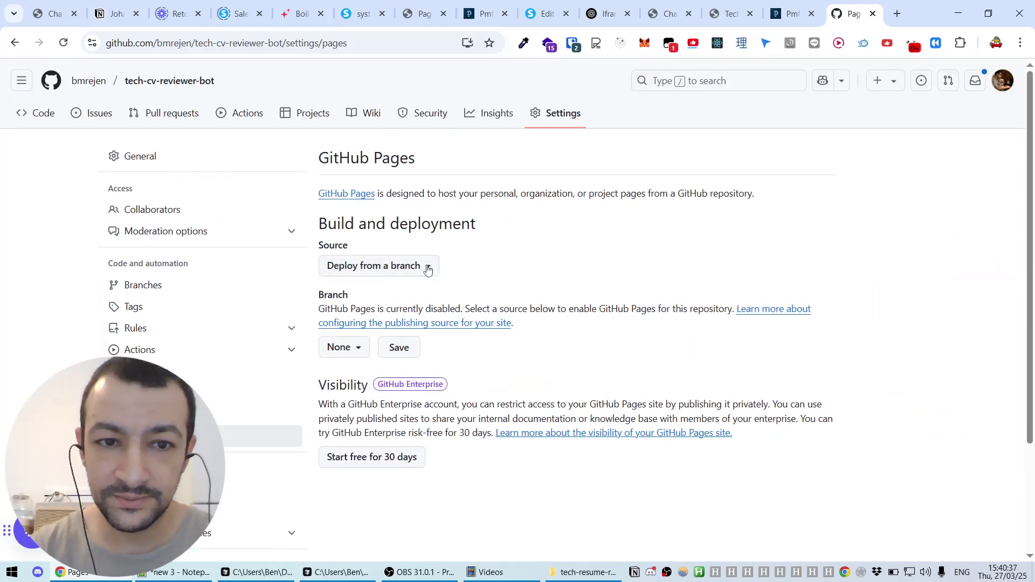
scroll(561, 285, "down", 1)
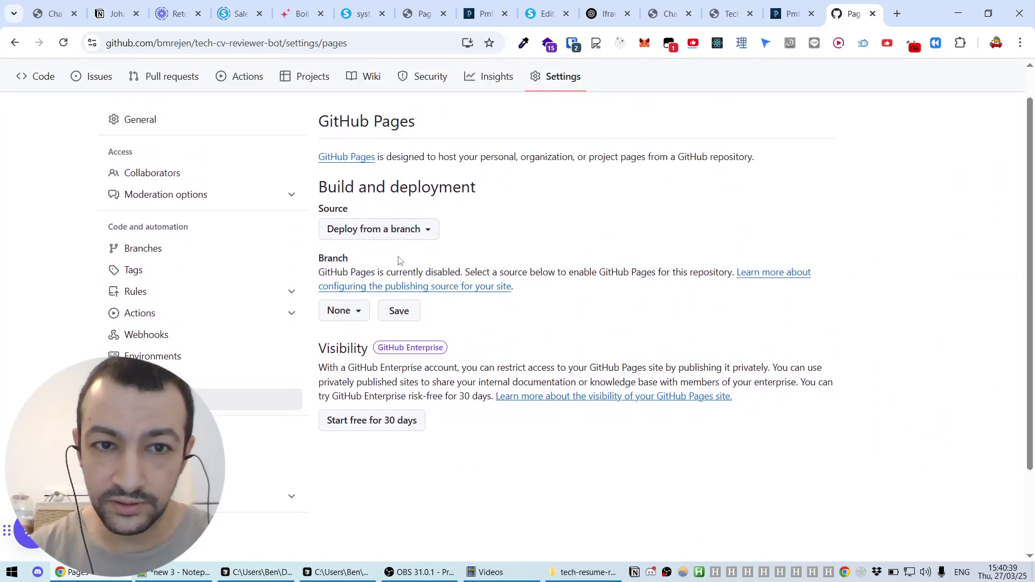
left_click(405, 232)
left_click(405, 238)
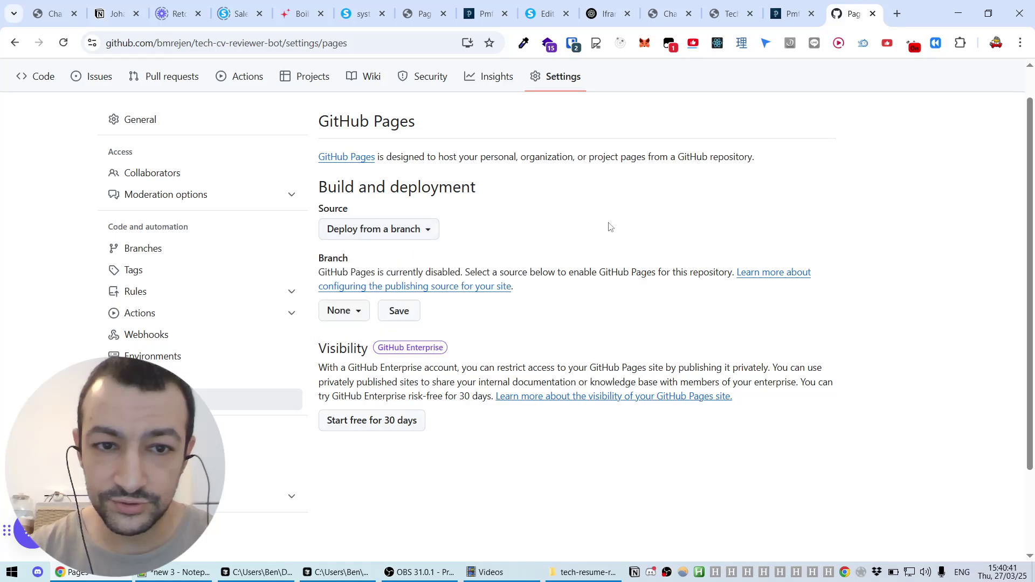
left_click(360, 319)
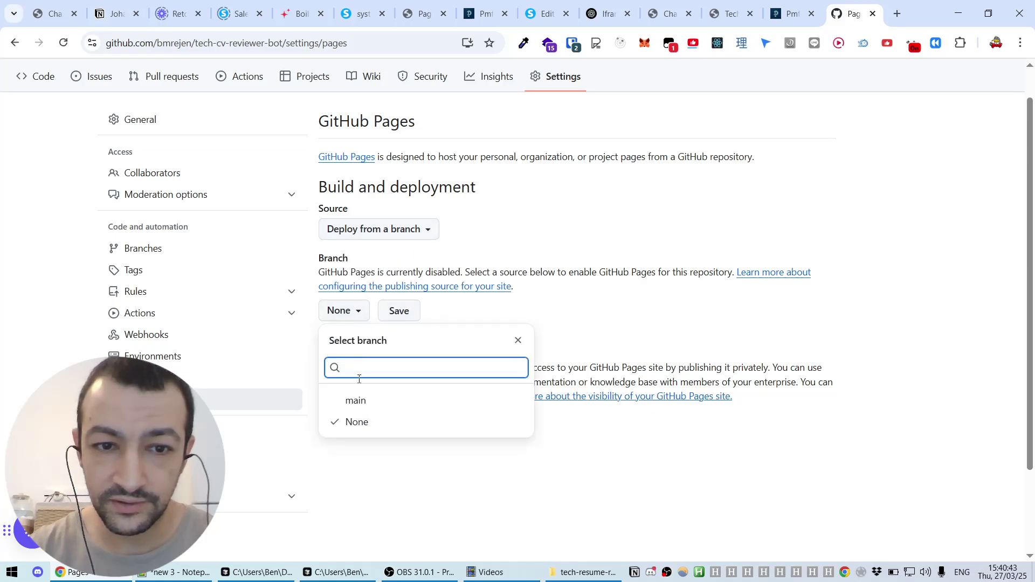
scroll(364, 407, "up", 2)
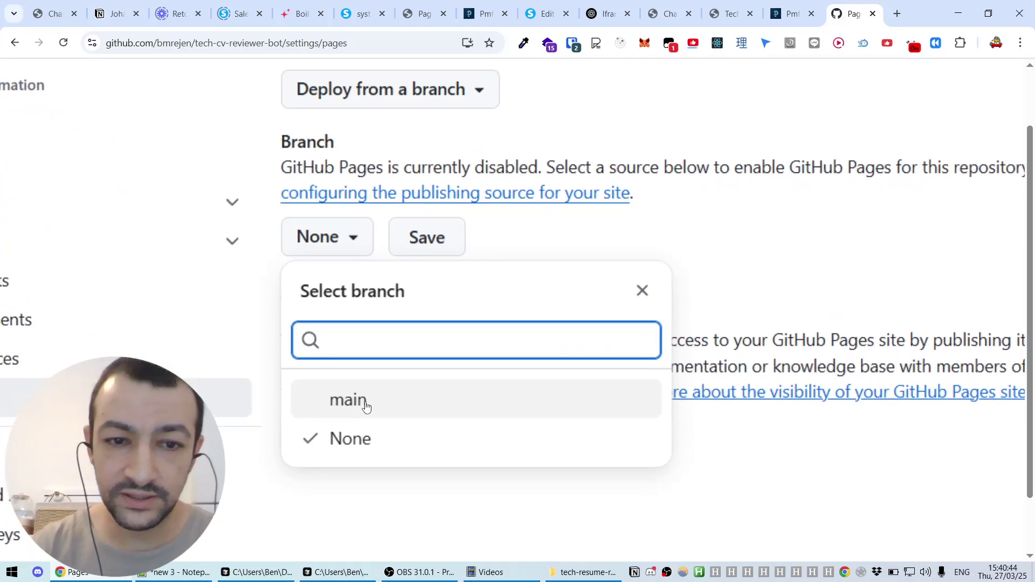
left_click(418, 401)
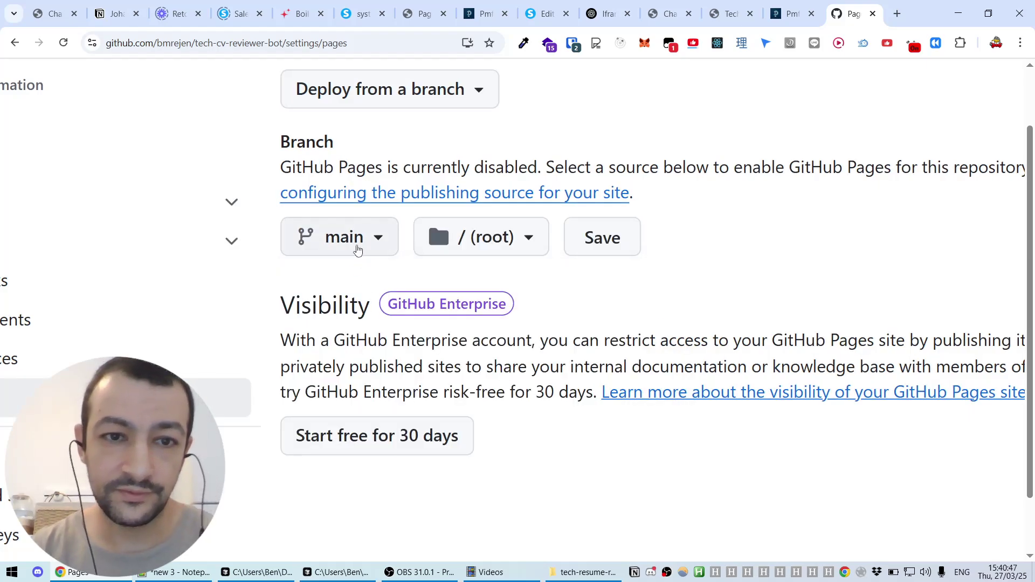
left_click(612, 240)
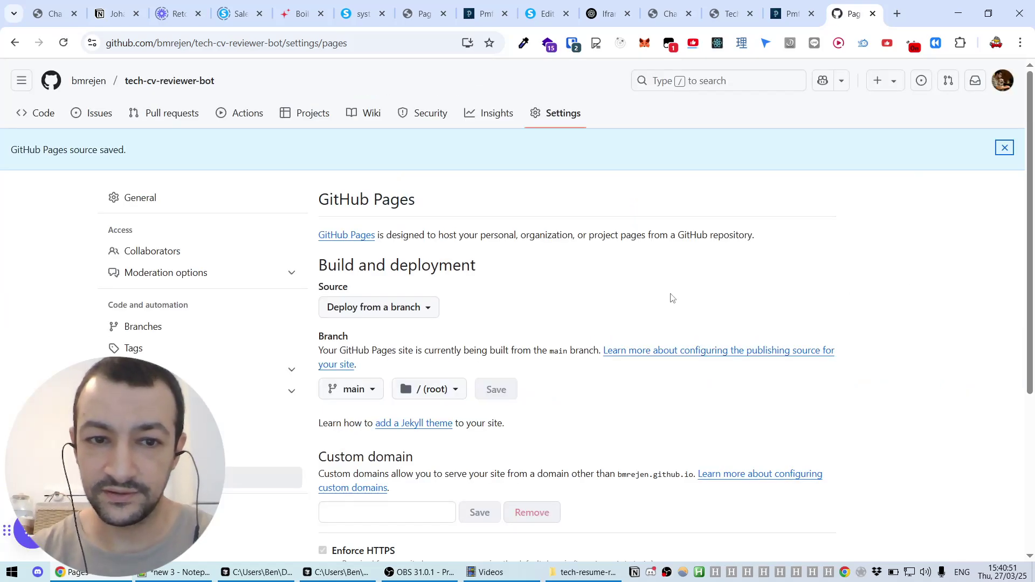
- Review the Pages note confirming the site is built from main
scroll(672, 298, "down", 5)
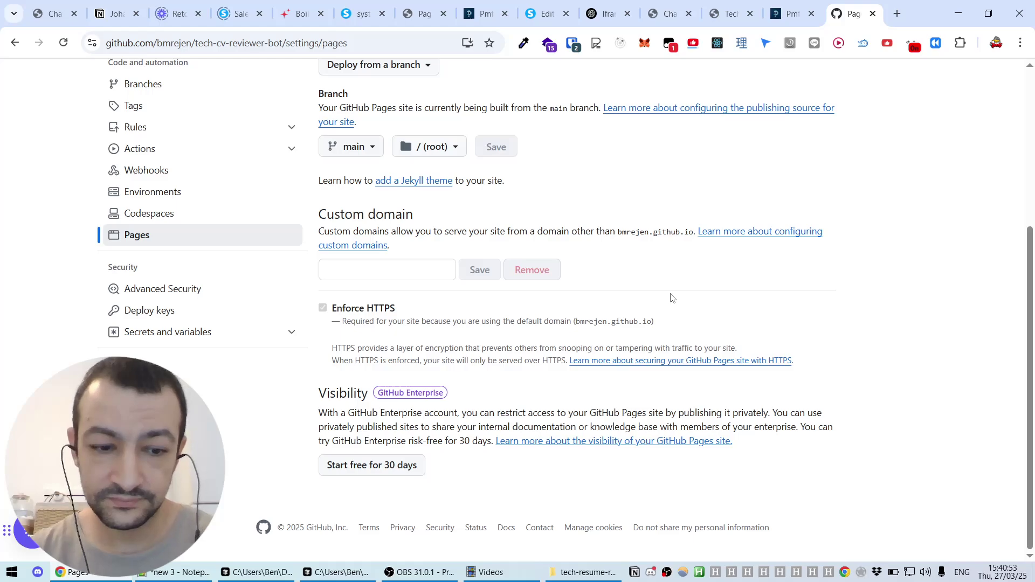
scroll(672, 298, "up", 10)
scroll(499, 363, "up", 5)
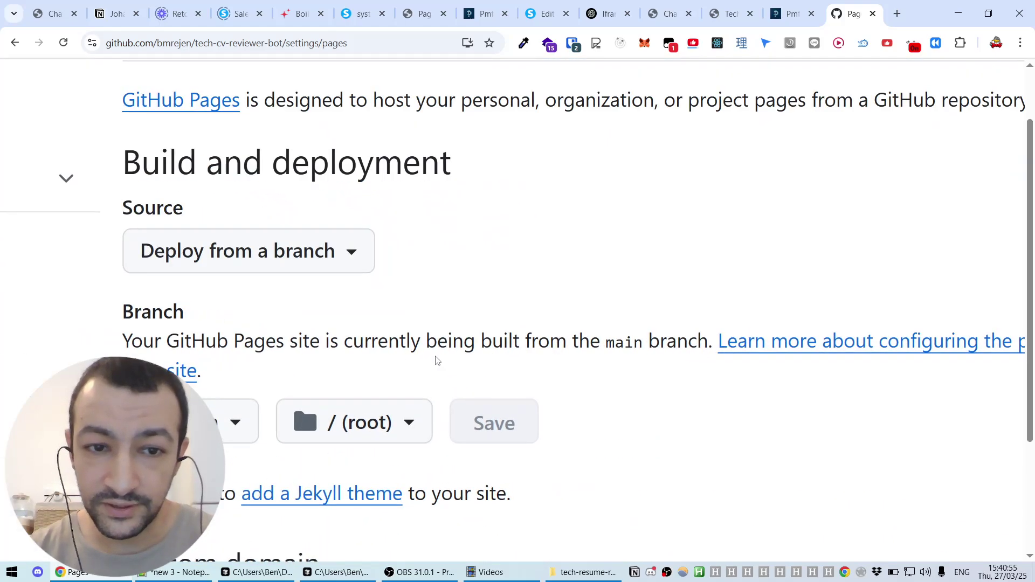
left_click_drag(180, 342, 708, 341)
scroll(709, 337, "down", 5)
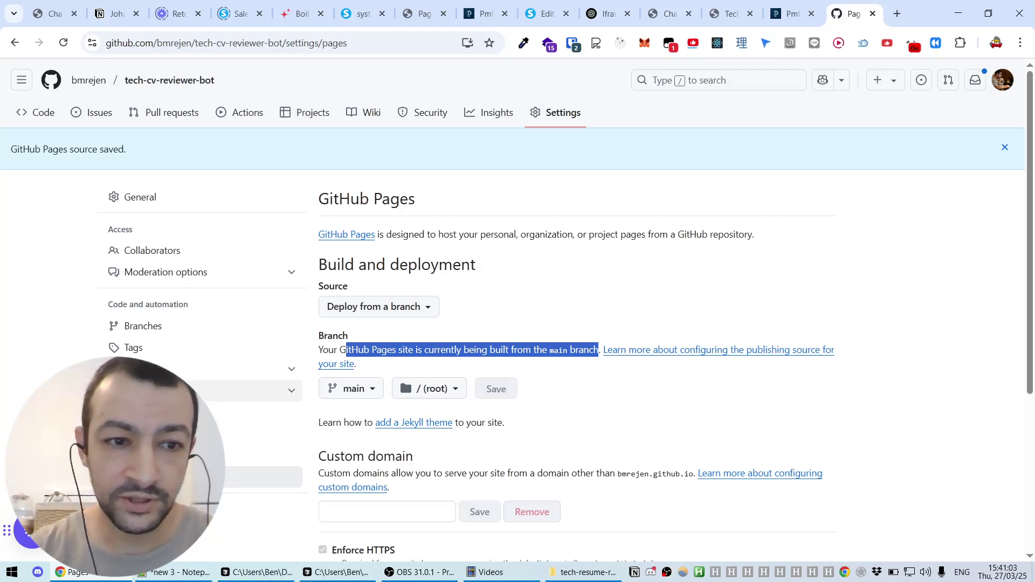
scroll(167, 391, "up", 5)
scroll(167, 392, "down", 5)
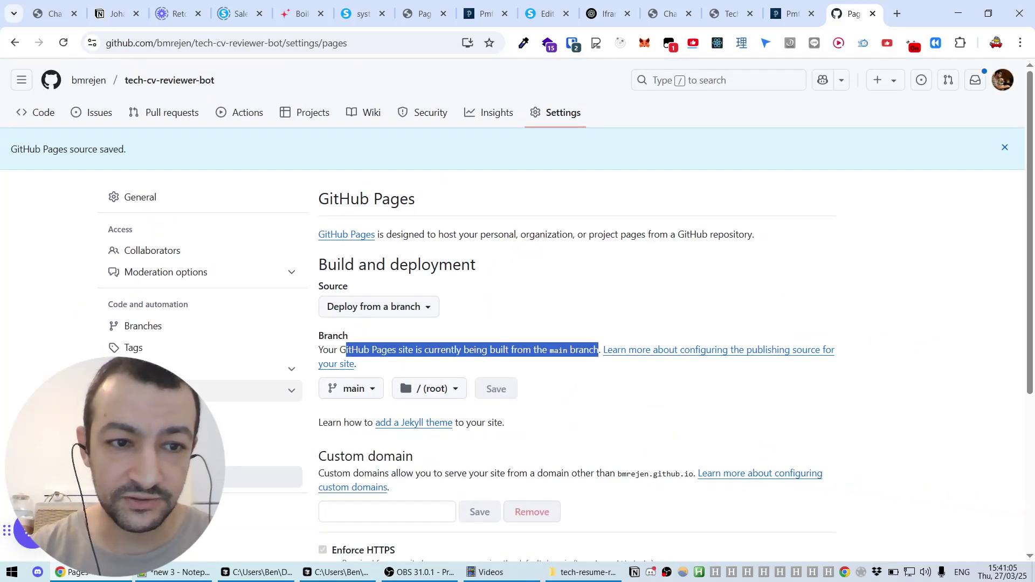
scroll(240, 114, "up", 5)
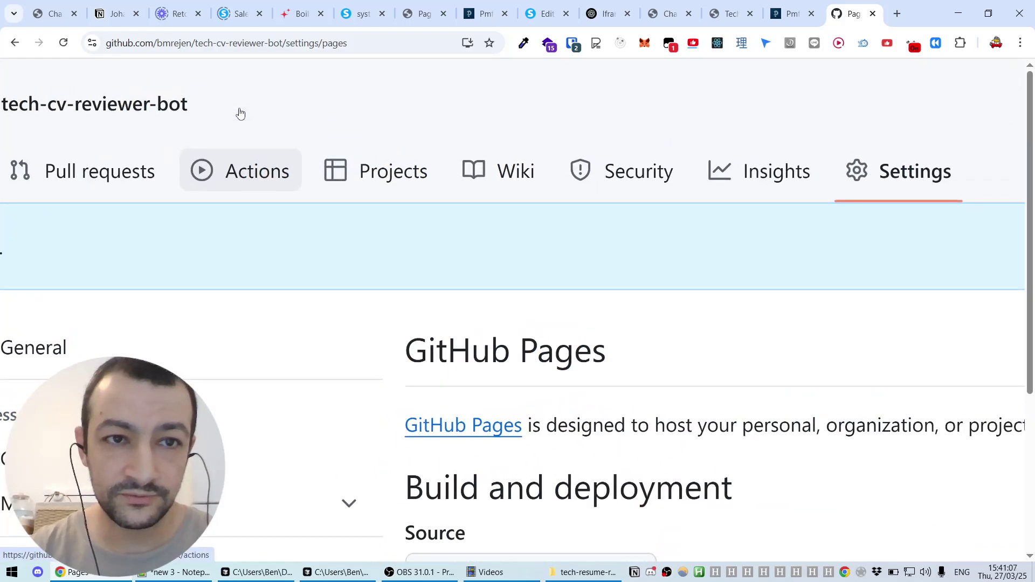
- Wait for pages-build-deployment run #1 to succeed, then open its details with the github.io URL
left_click(241, 175)
scroll(439, 296, "down", 5)
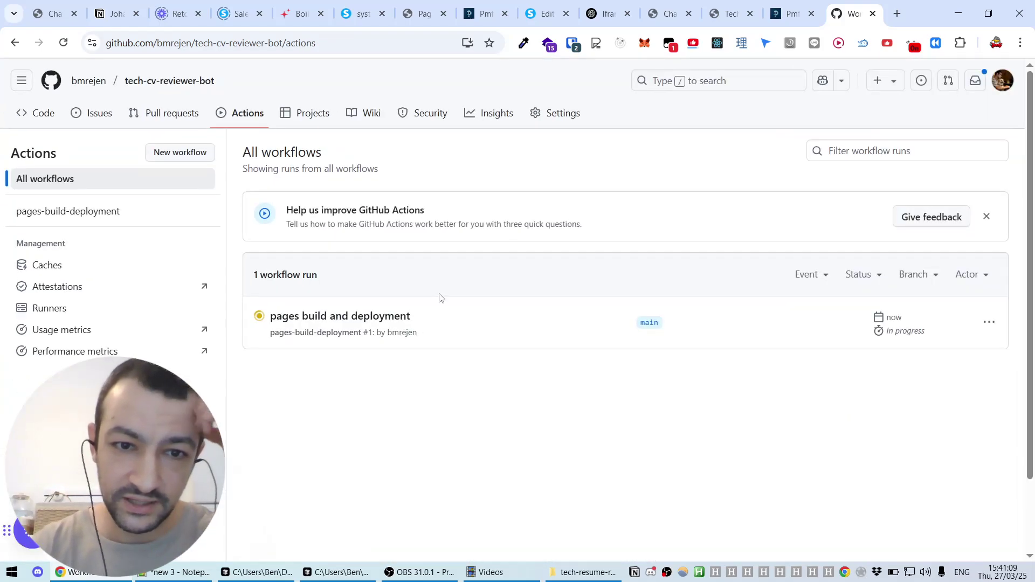
scroll(404, 376, "up", 4)
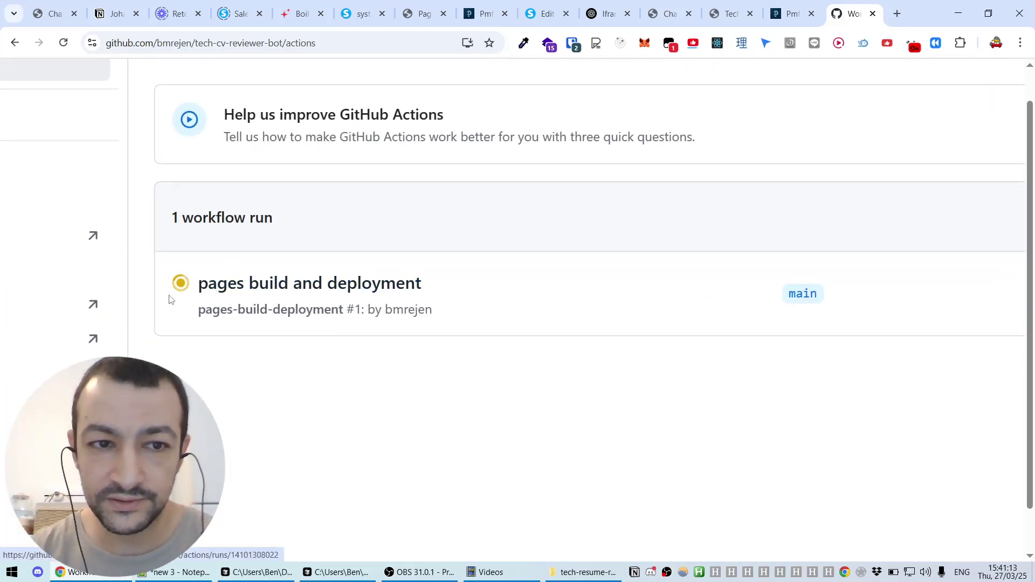
scroll(342, 328, "down", 4)
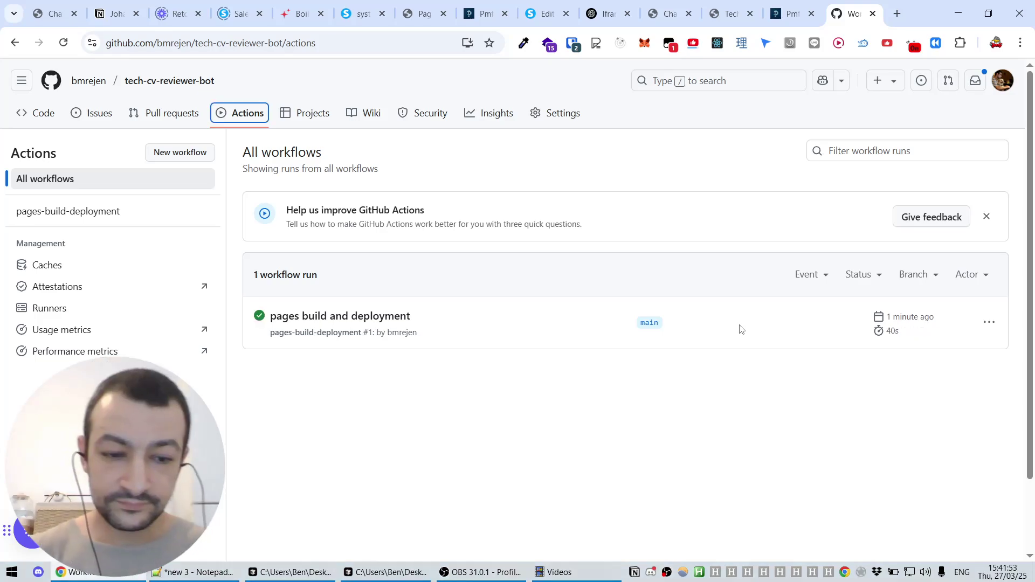
scroll(310, 298, "up", 3)
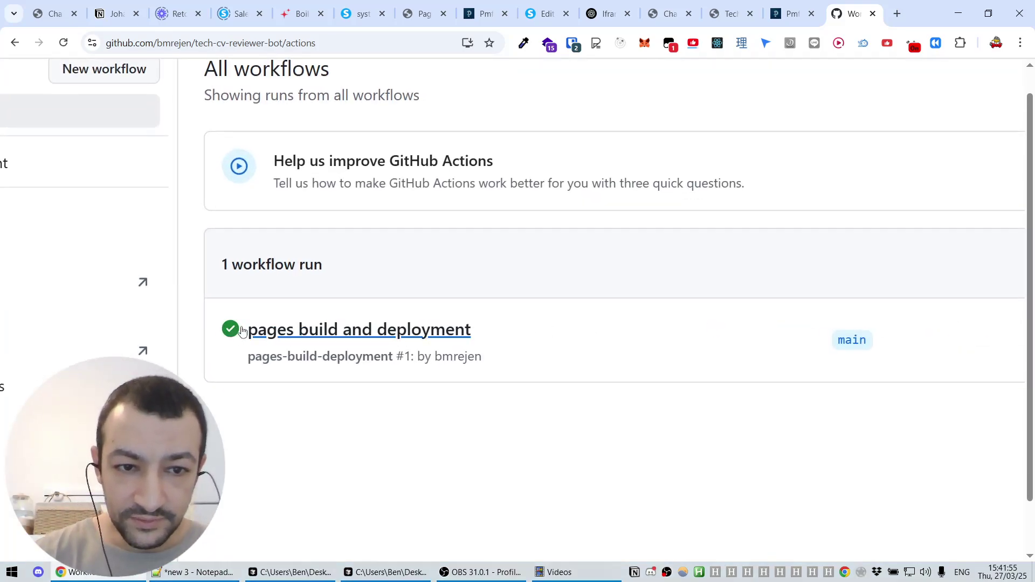
scroll(249, 328, "down", 3)
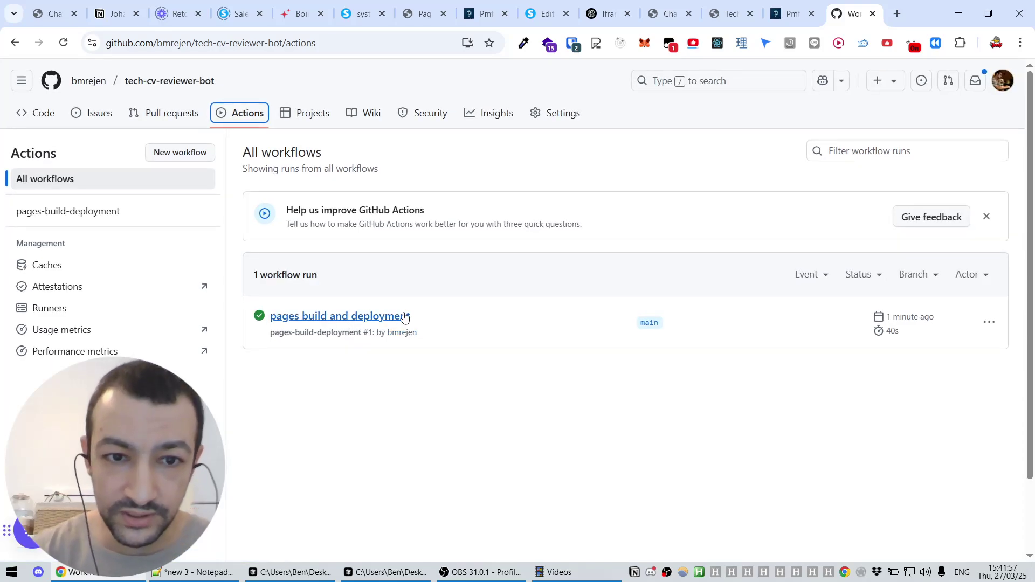
scroll(380, 314, "up", 4)
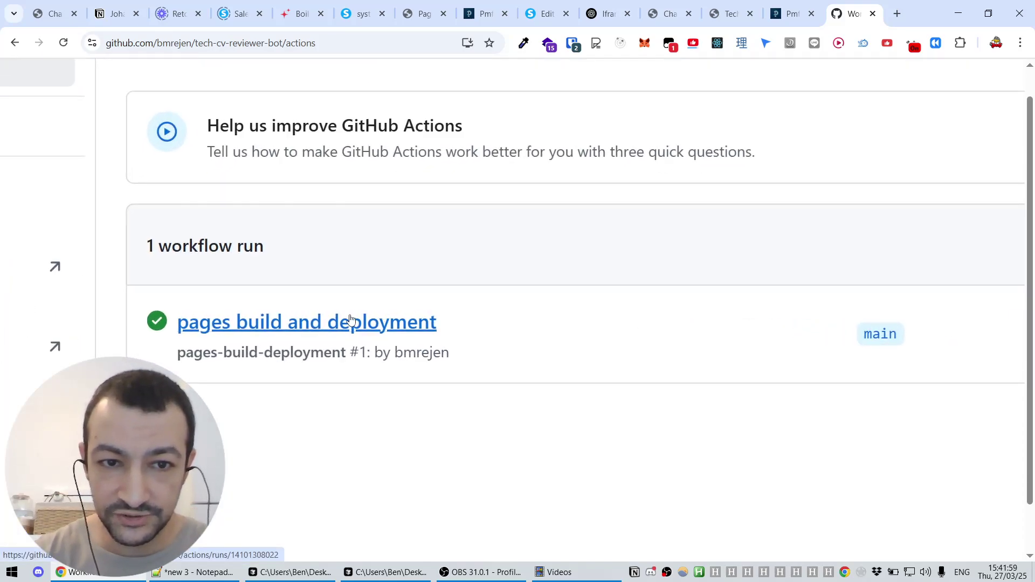
left_click(351, 320)
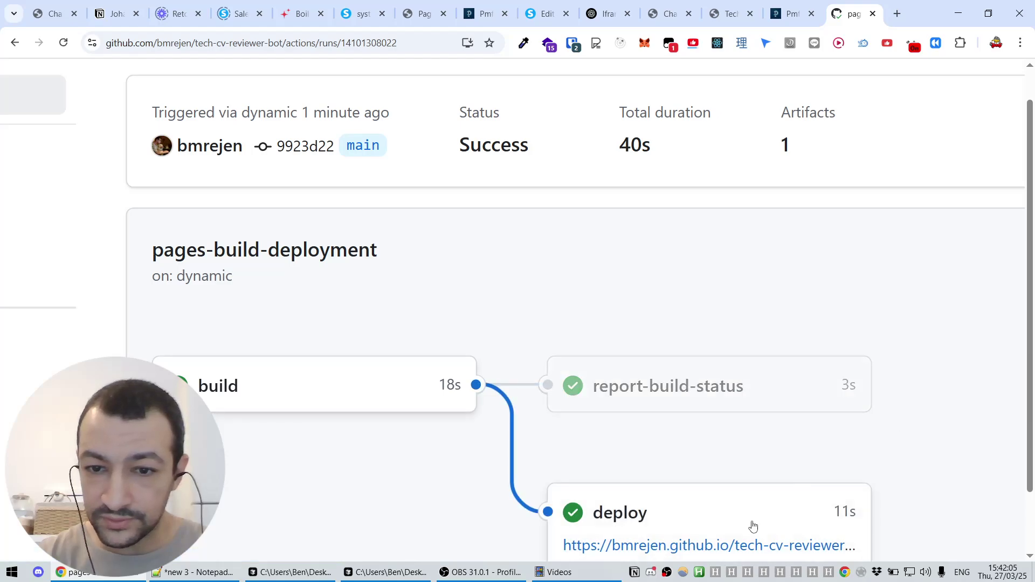
- Open the live github.io Tech Resume Reviewer page, highlight the bot's name, and focus the chat box
left_click(707, 547)
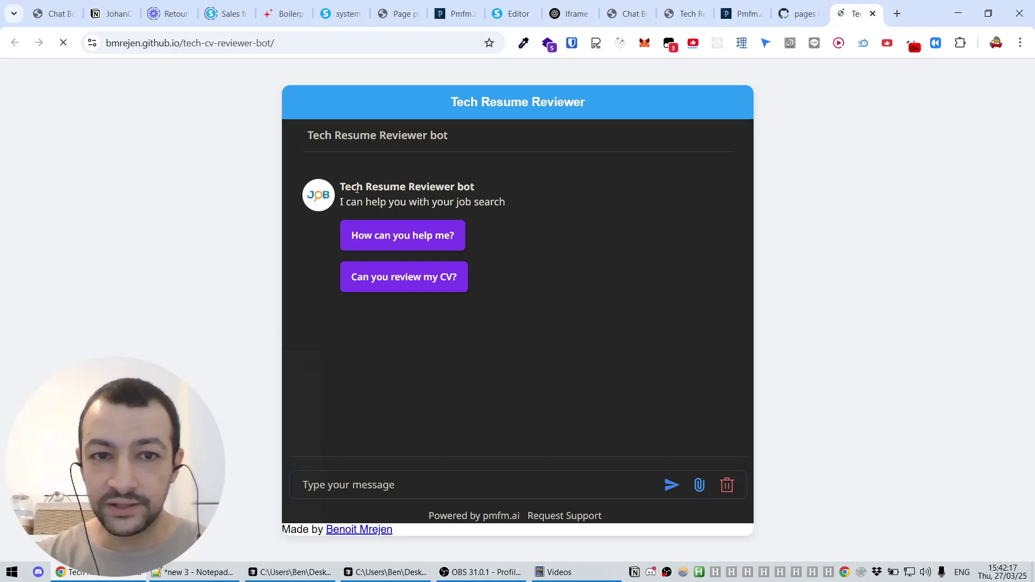
left_click_drag(344, 187, 458, 190)
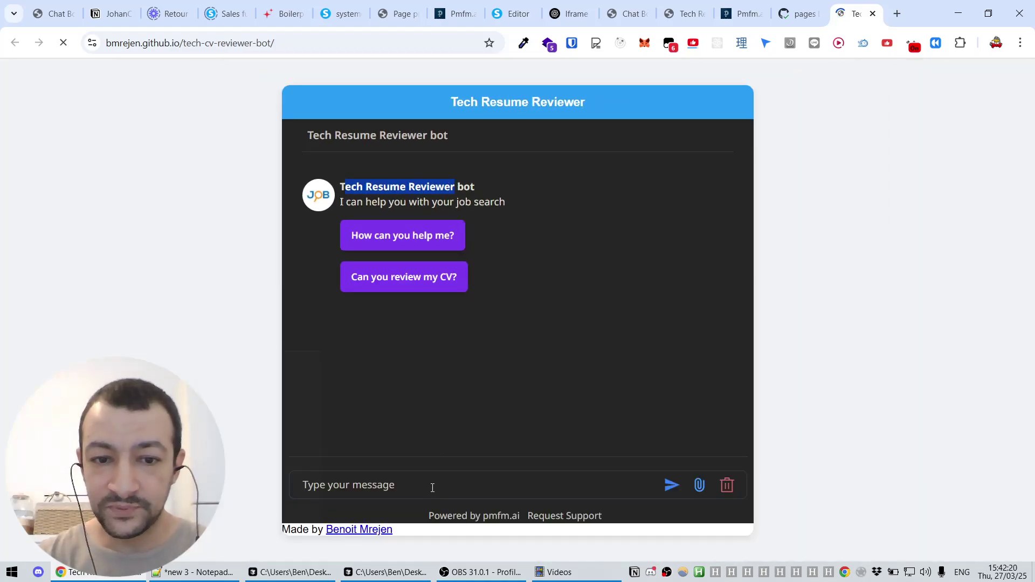
left_click(432, 489)
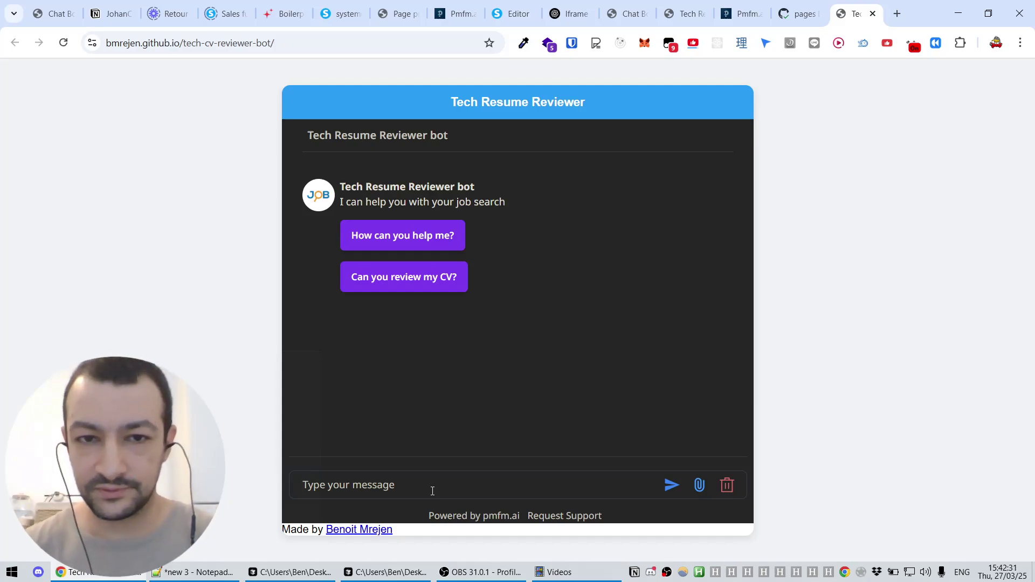
left_click(432, 491)
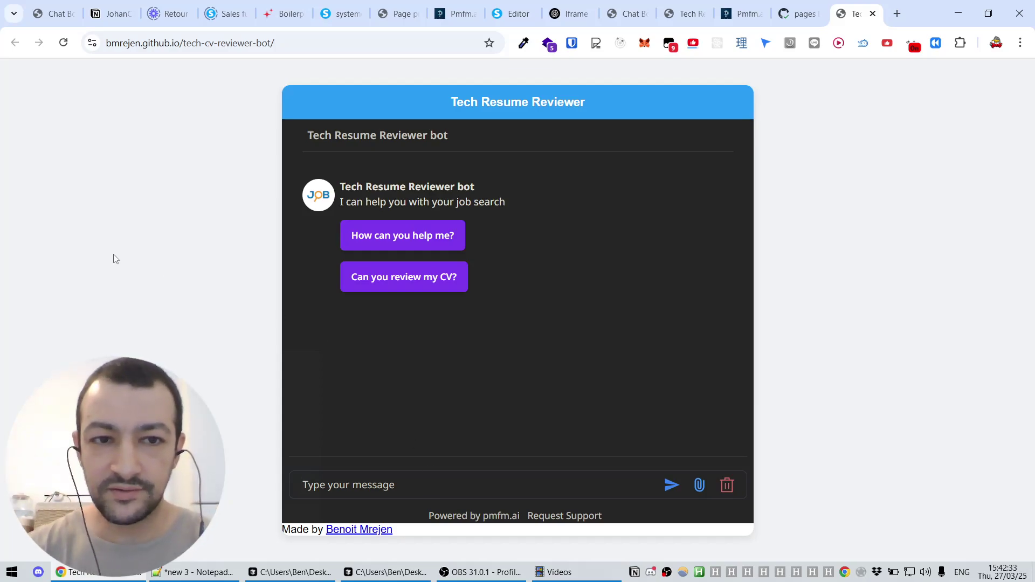